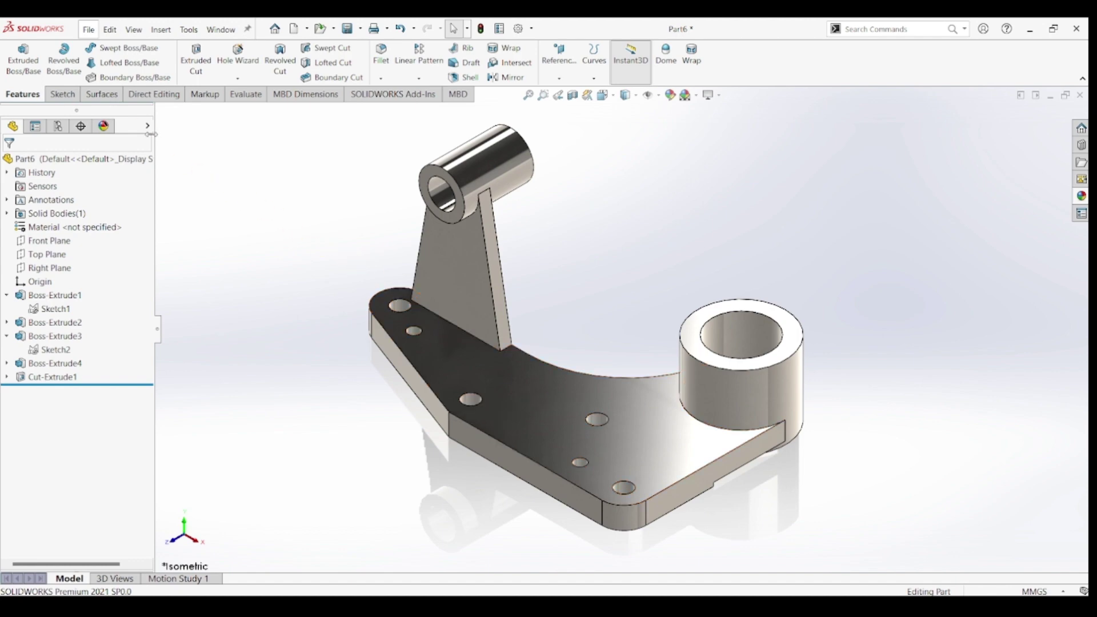
# Step: Open the File menu over the finished Part6 bracket model
pyautogui.click(88, 30)
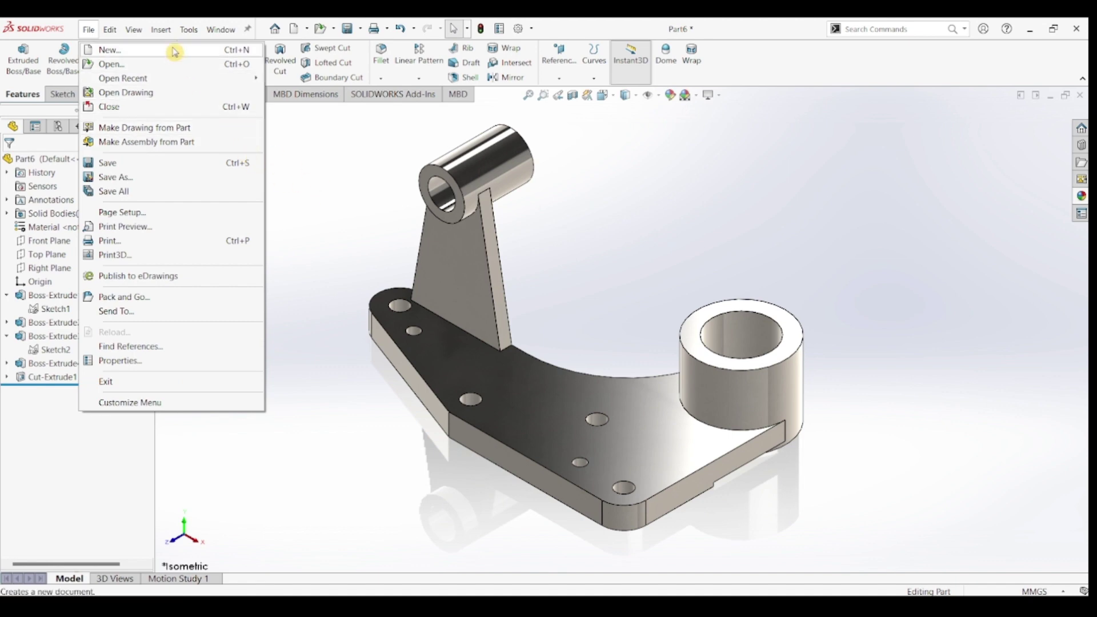
# Step: Create a new blank part, Part7, and start Sketch1 on the Top Plane
pyautogui.click(109, 50)
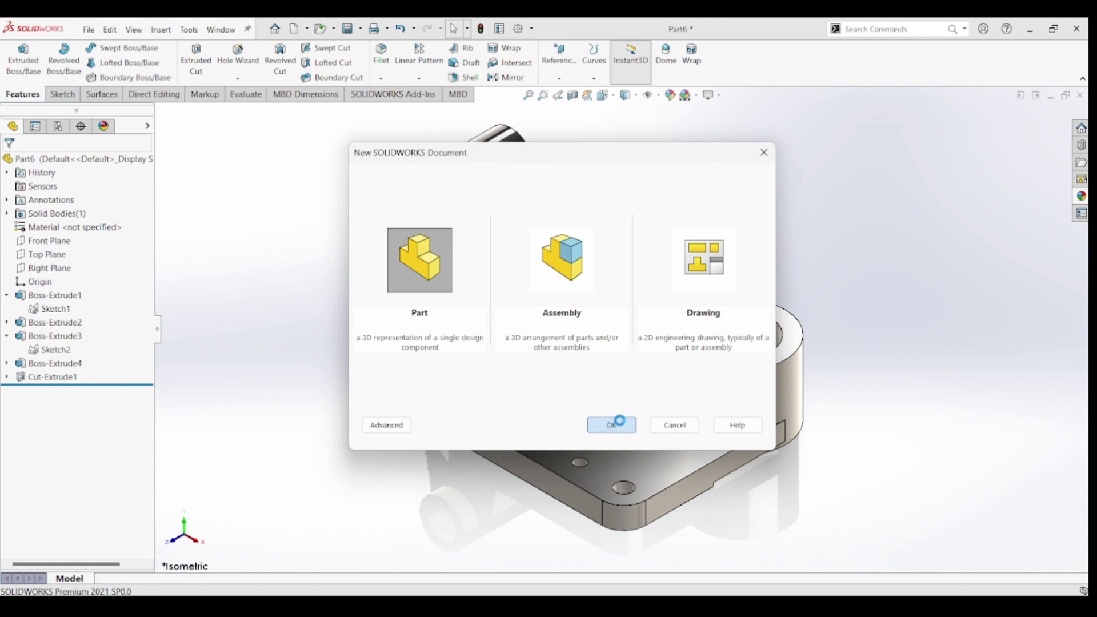
pyautogui.click(617, 424)
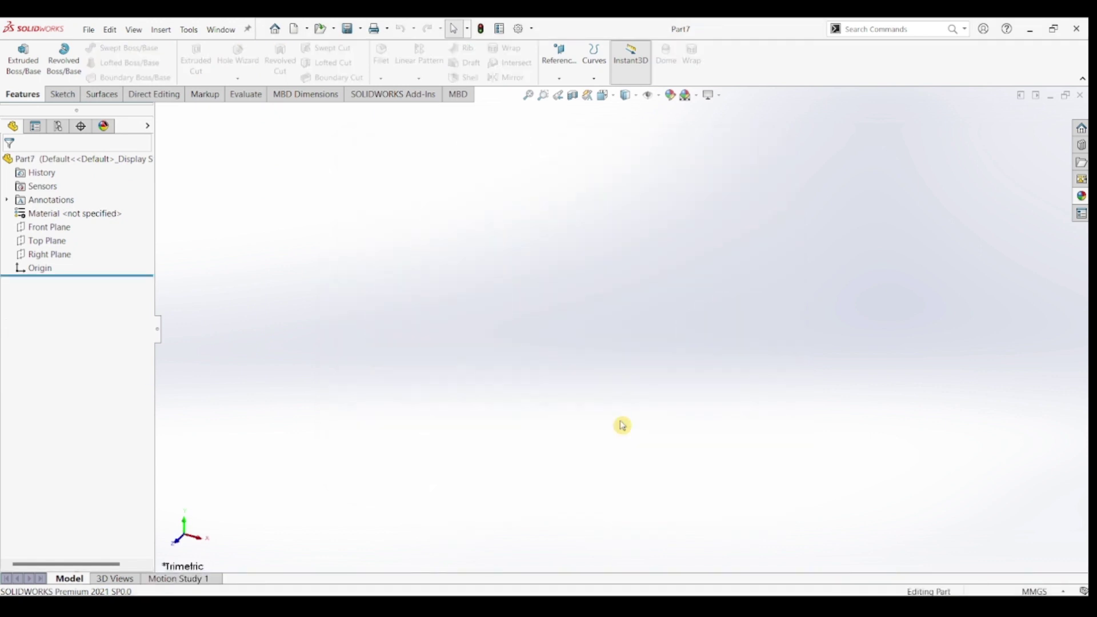
pyautogui.click(62, 93)
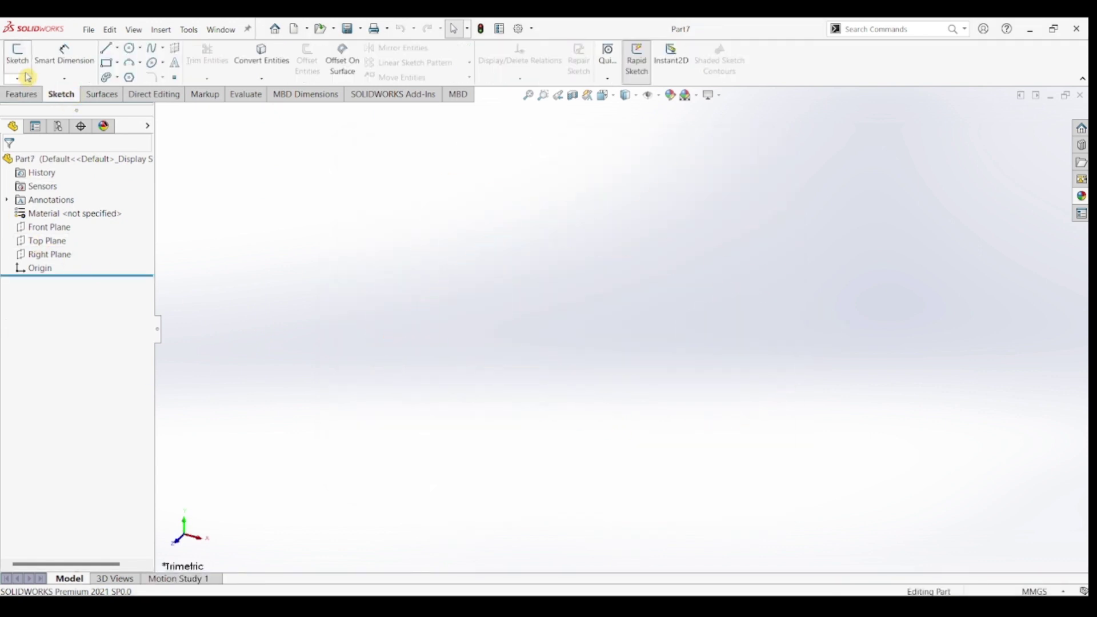
pyautogui.click(20, 63)
pyautogui.click(434, 313)
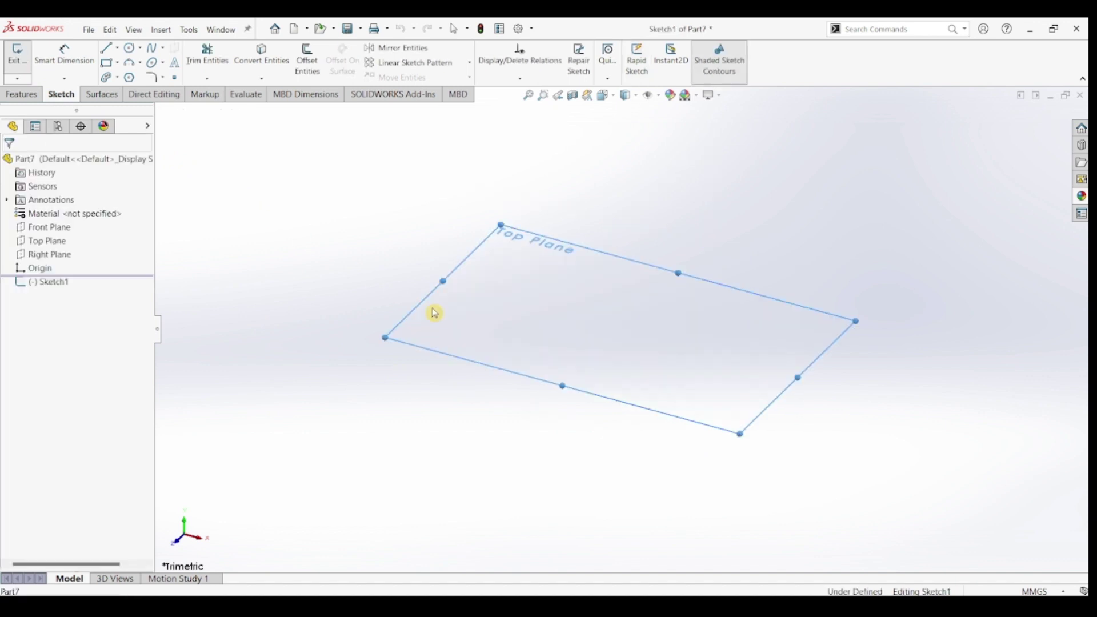
# Step: Draw two concentric circles centred on the origin
pyautogui.click(129, 50)
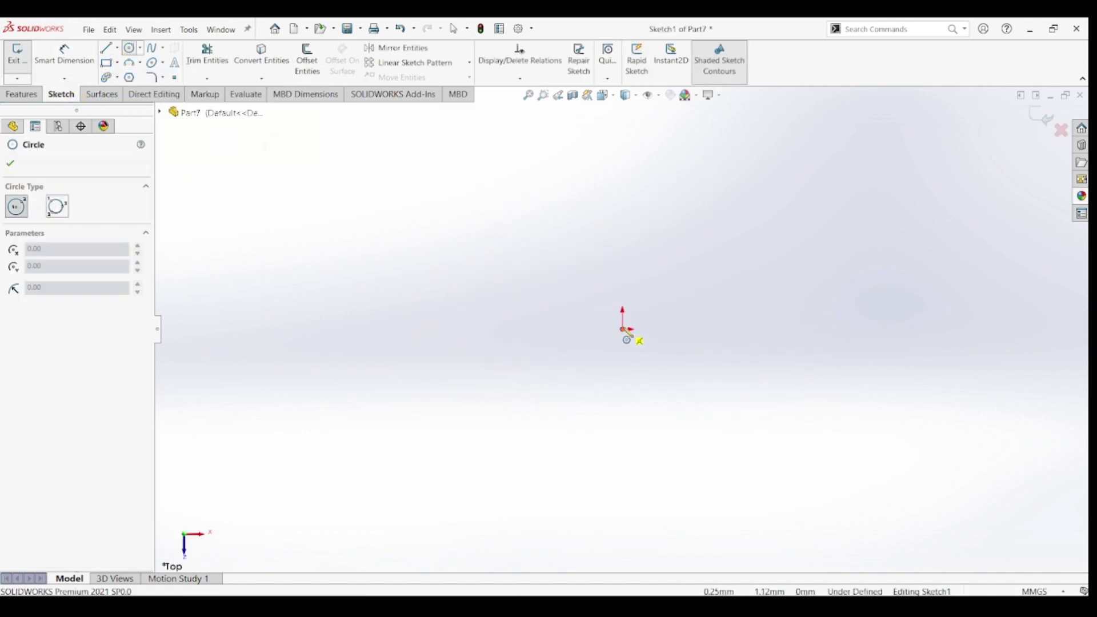
pyautogui.click(624, 330)
pyautogui.click(654, 374)
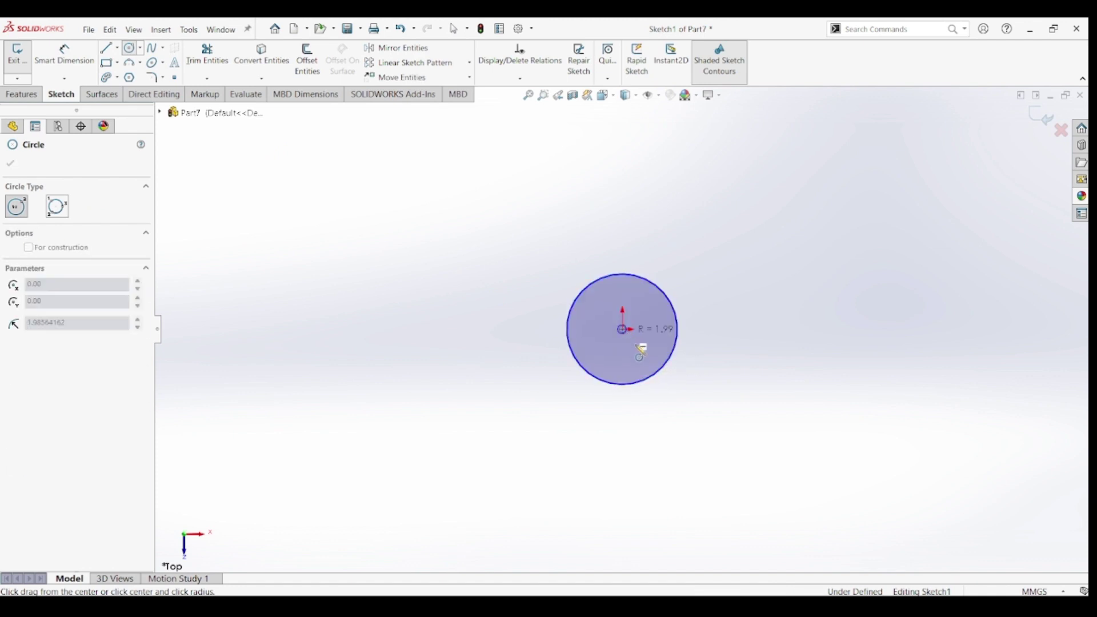
pyautogui.click(623, 329)
pyautogui.click(671, 400)
pyautogui.press('Escape')
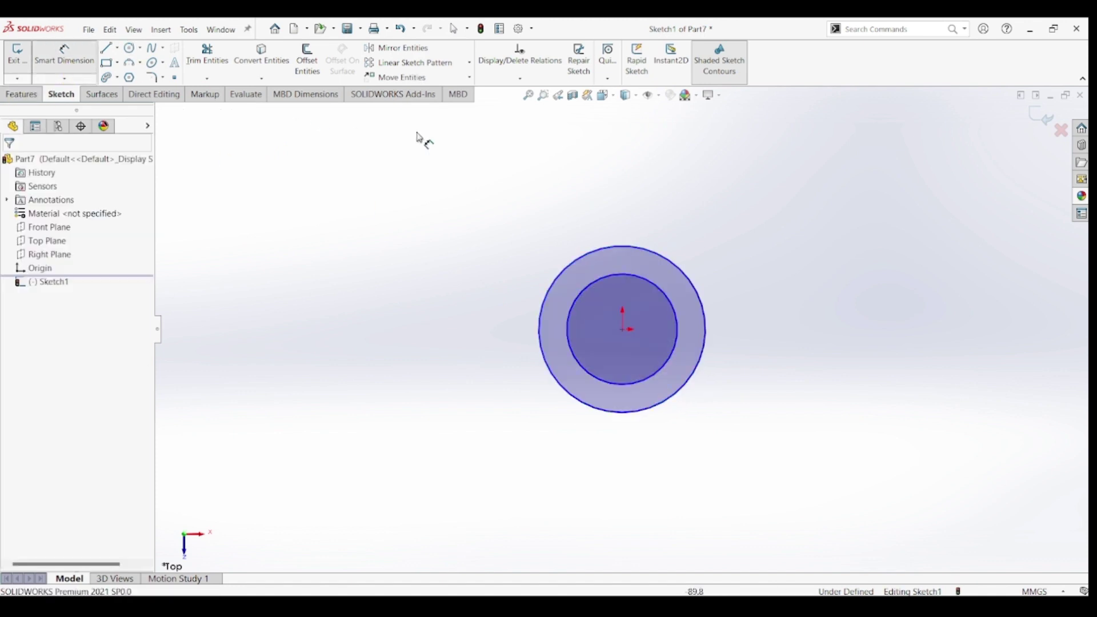
# Step: Dimension the inner circle to Ø50.8 mm and the outer circle to Ø76 mm
pyautogui.click(676, 319)
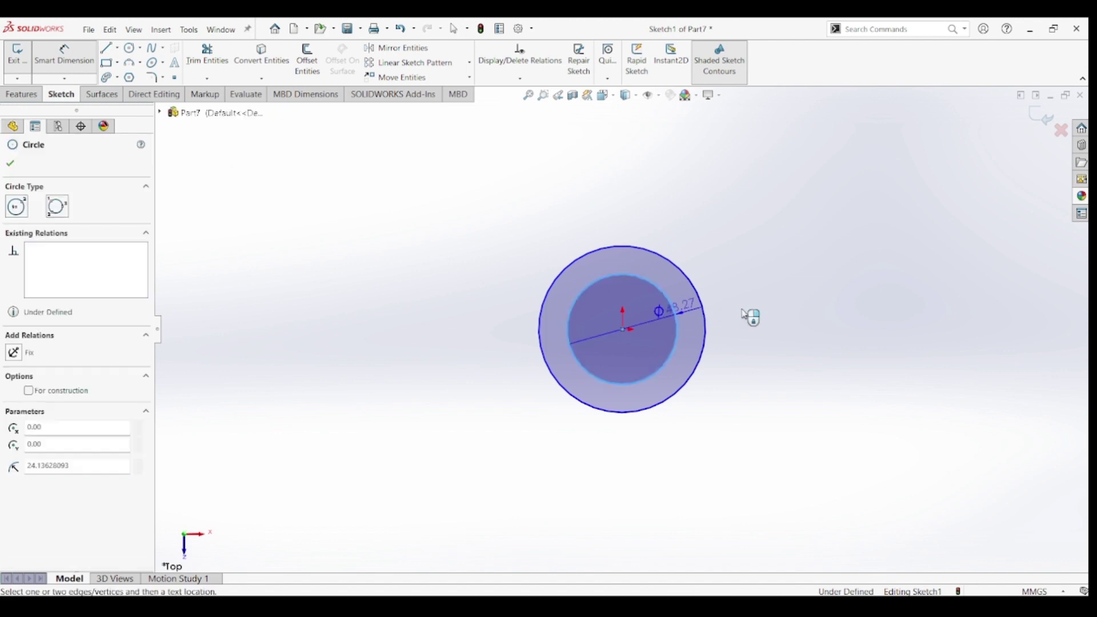
pyautogui.click(744, 318)
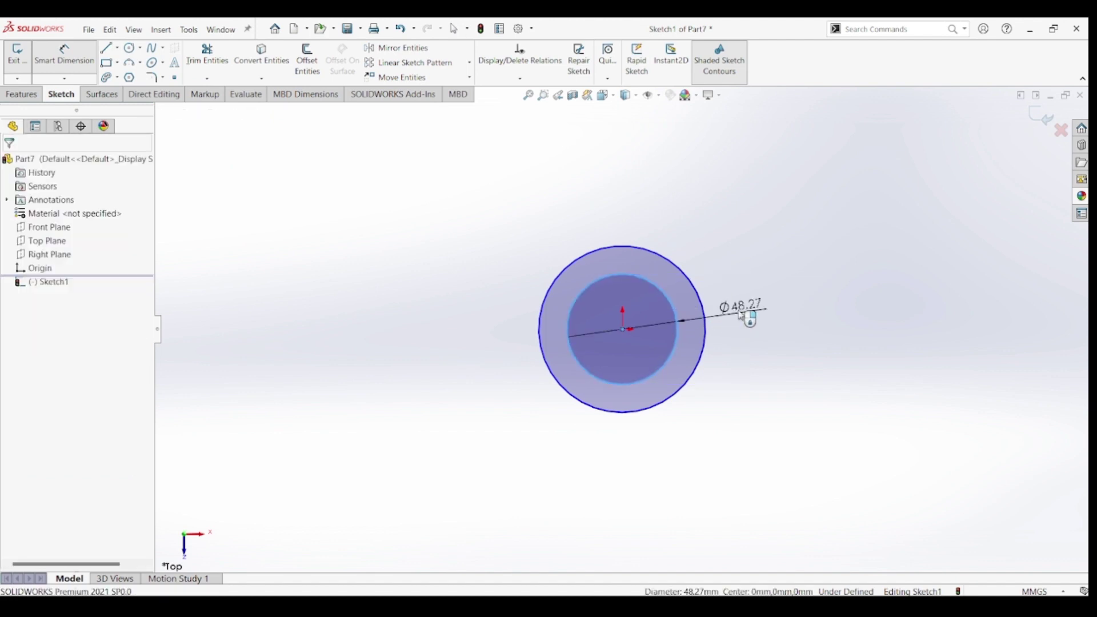
pyautogui.write('50.8')
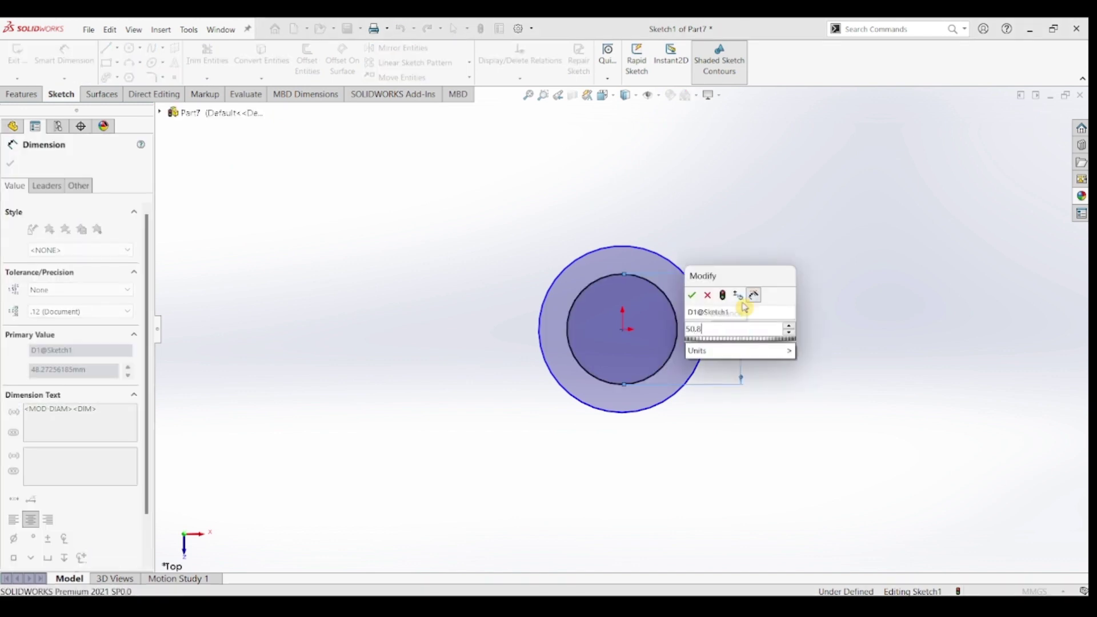
pyautogui.press('Return')
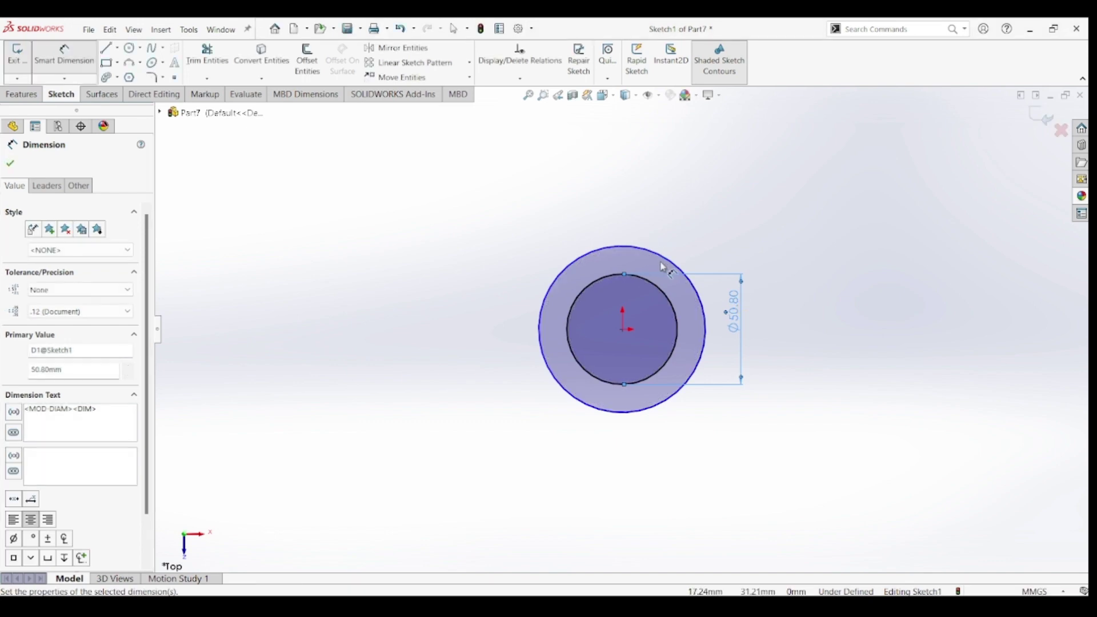
pyautogui.click(674, 266)
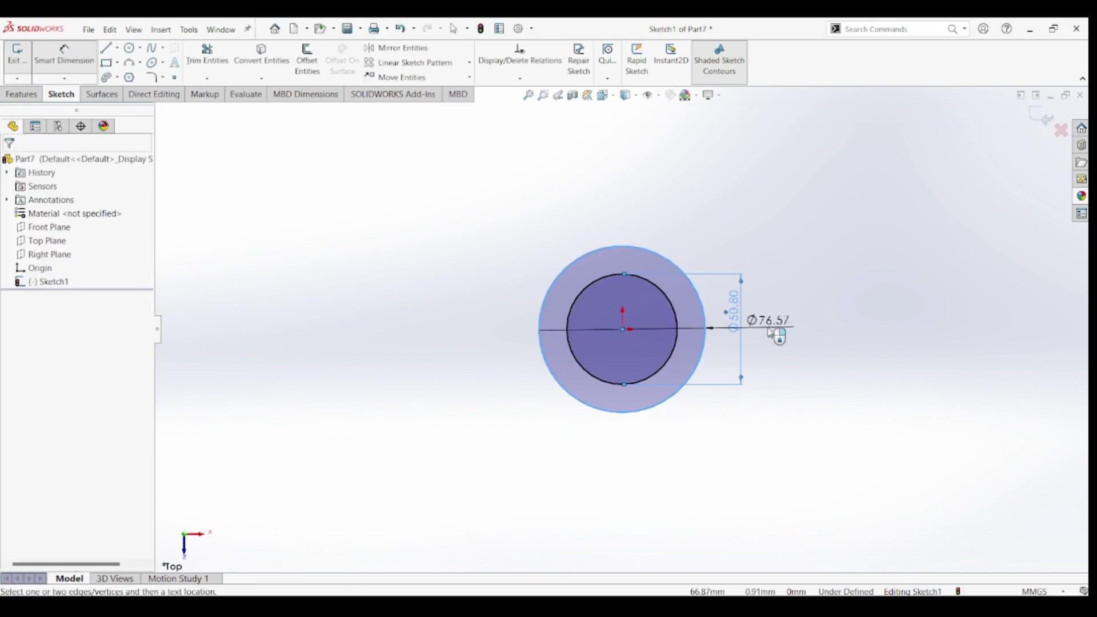
pyautogui.click(768, 329)
pyautogui.write('76')
pyautogui.press('Return')
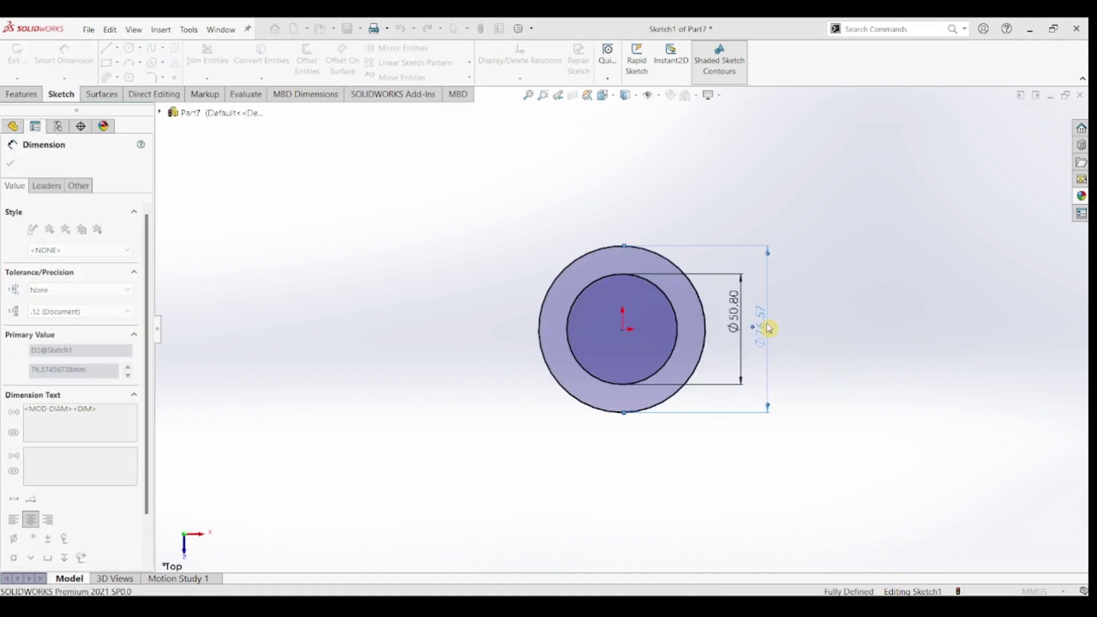
# Step: Draw the base-plate outline: down, left, diagonal, tangent arc, top edge, tangent arc to circle
pyautogui.press('z')
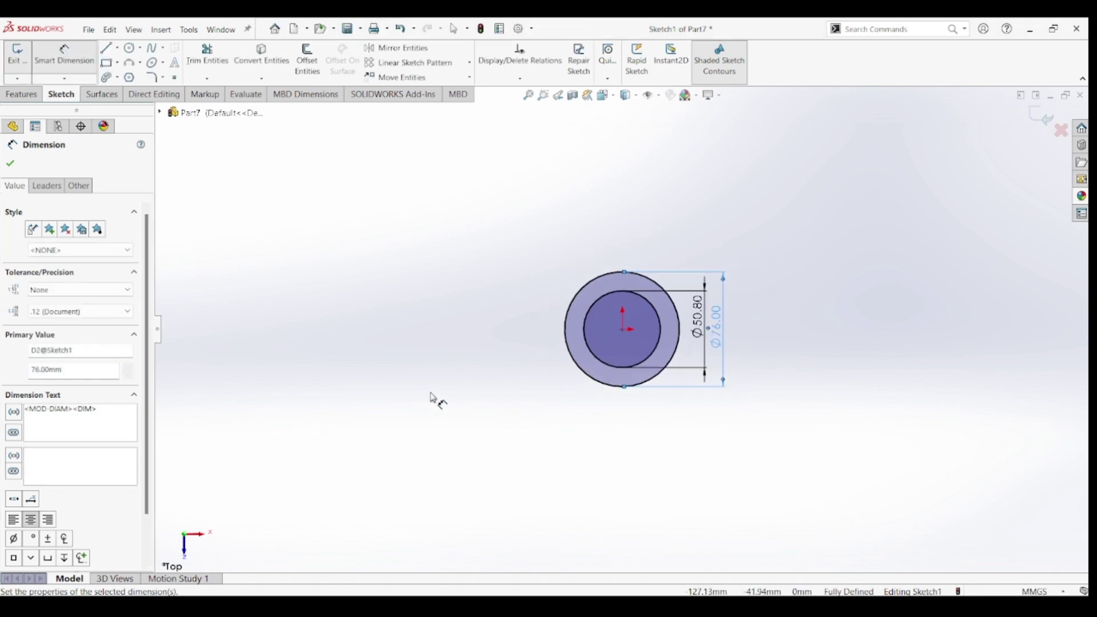
pyautogui.press('z')
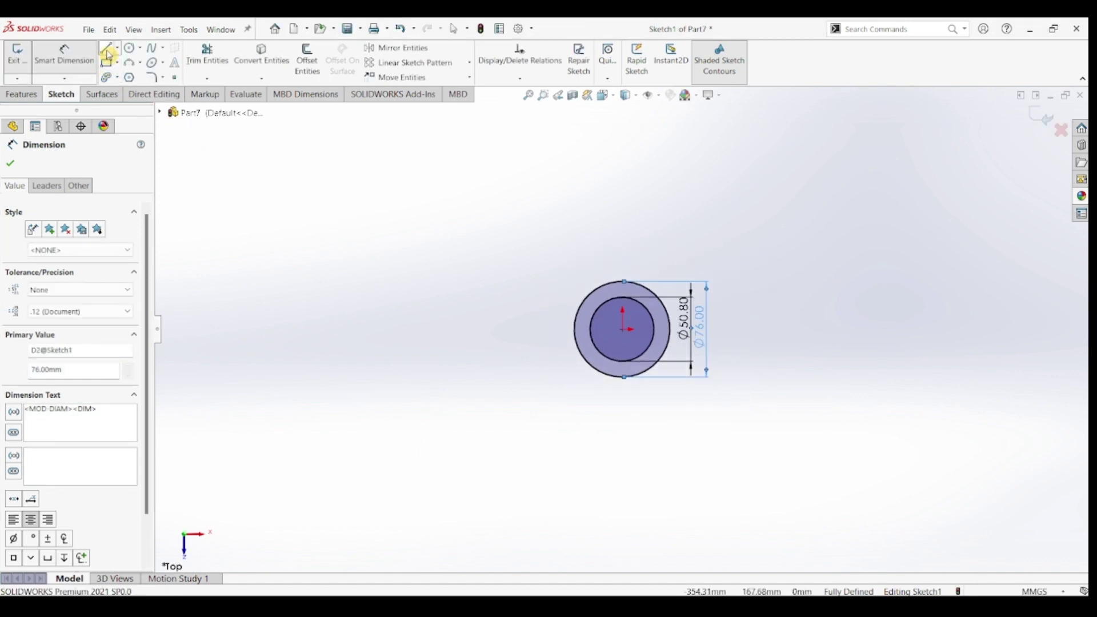
pyautogui.click(107, 48)
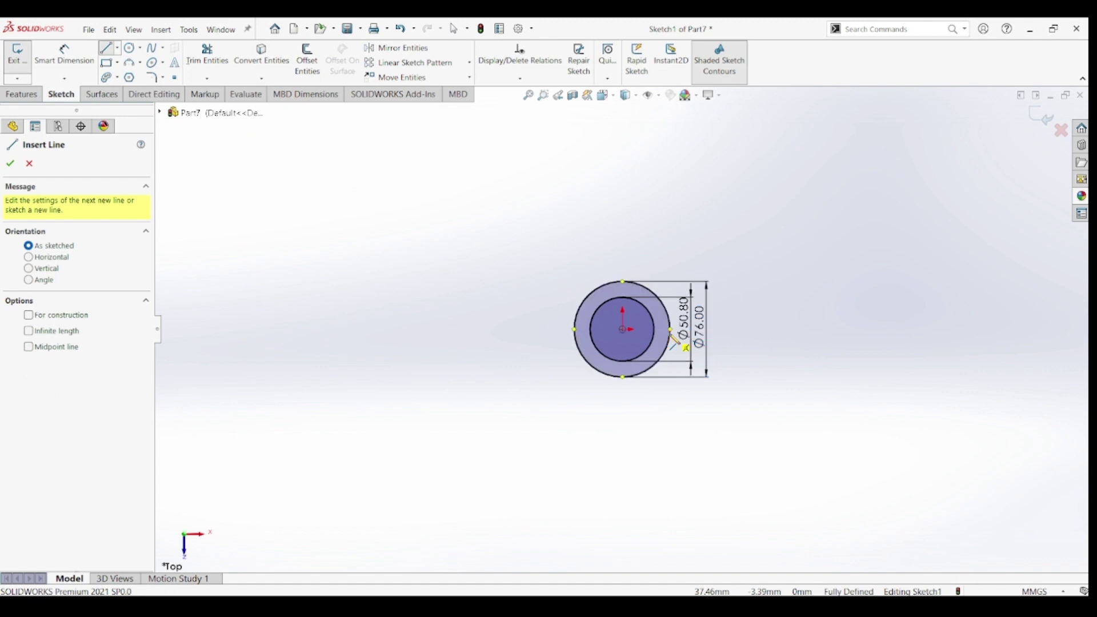
pyautogui.click(670, 332)
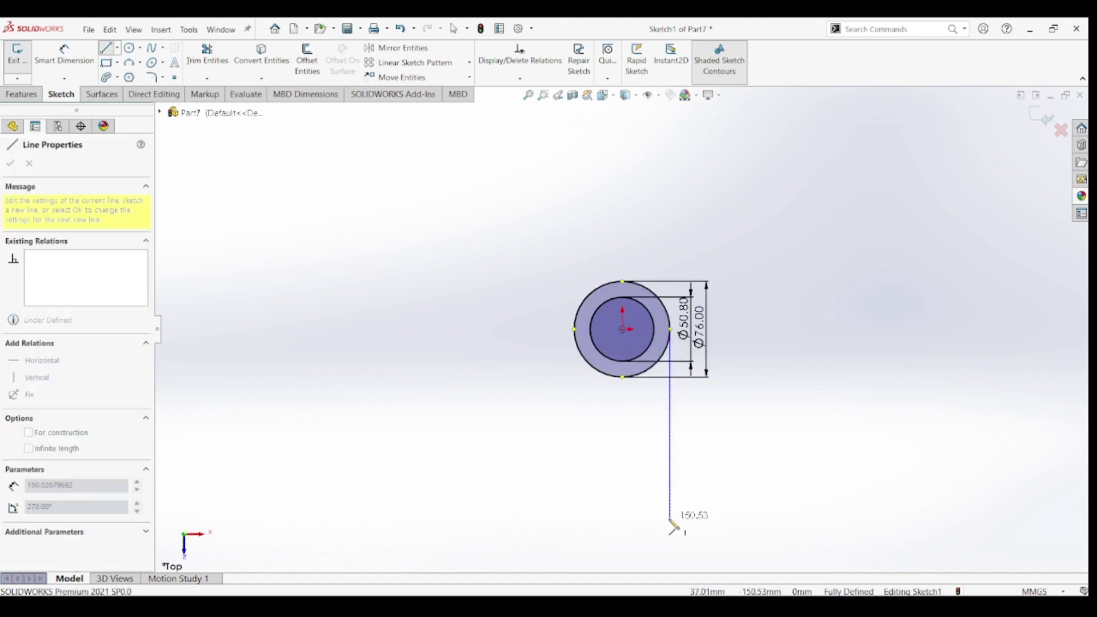
pyautogui.click(670, 519)
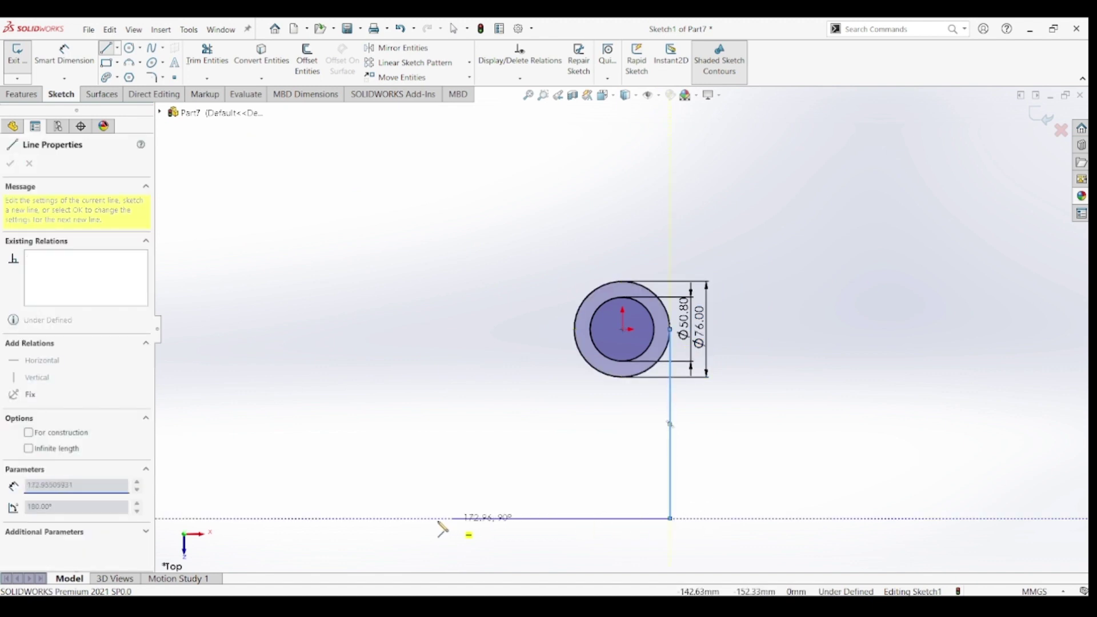
pyautogui.click(398, 519)
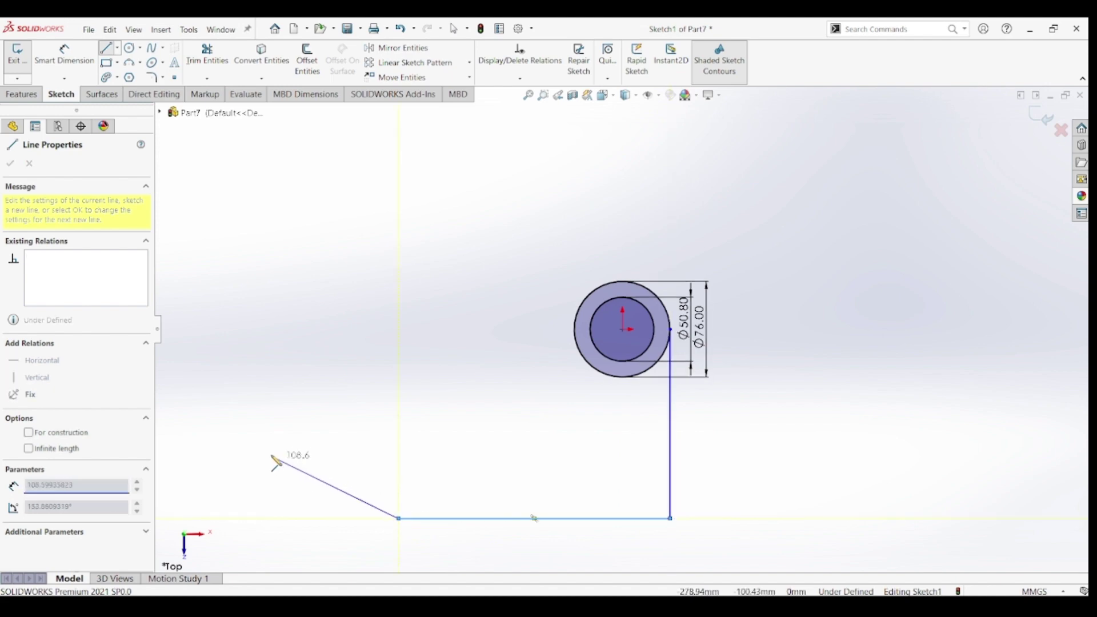
pyautogui.click(247, 440)
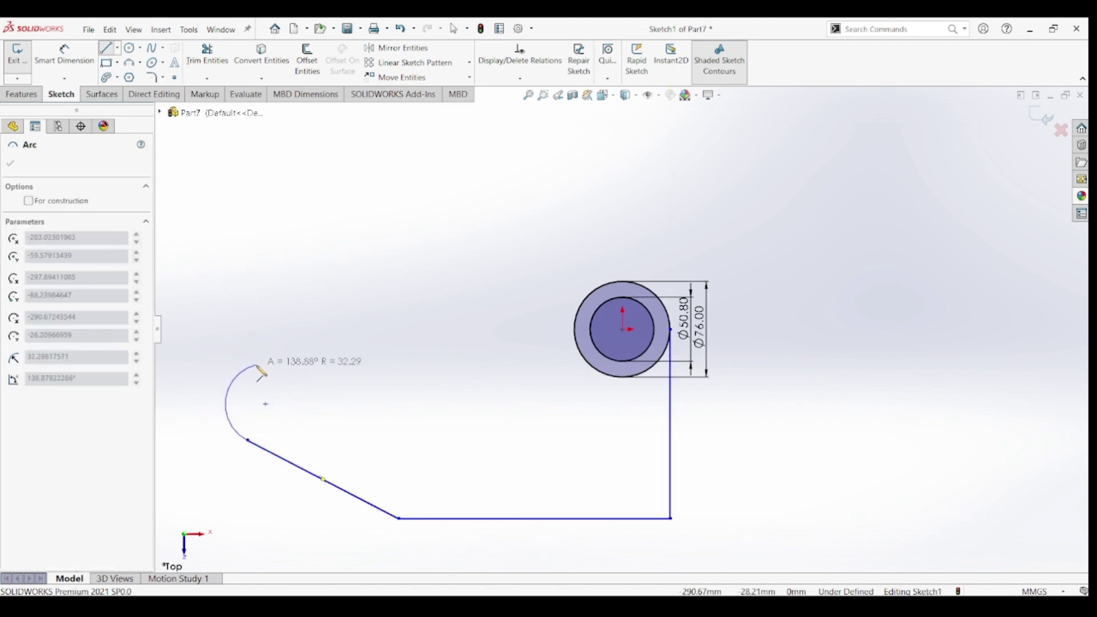
pyautogui.click(256, 375)
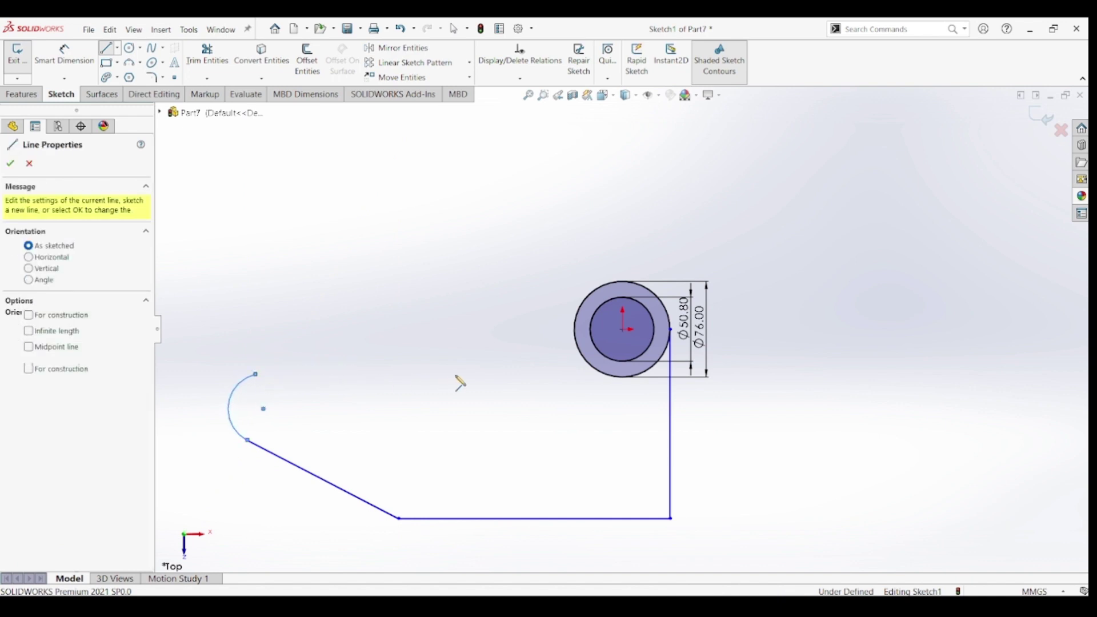
pyautogui.click(465, 374)
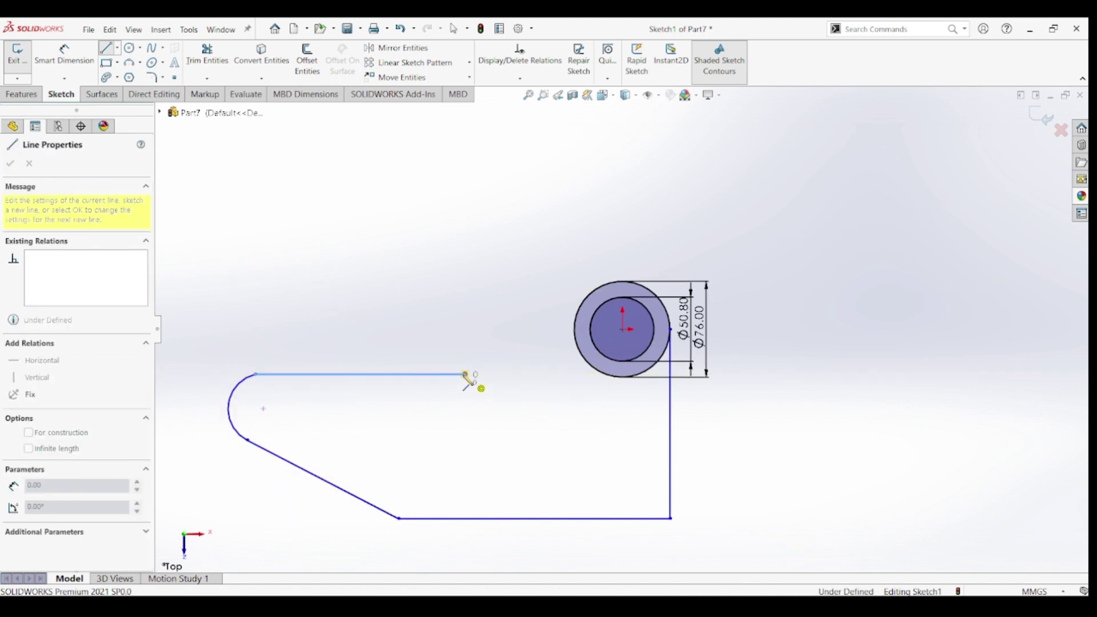
pyautogui.click(575, 335)
pyautogui.press('Escape')
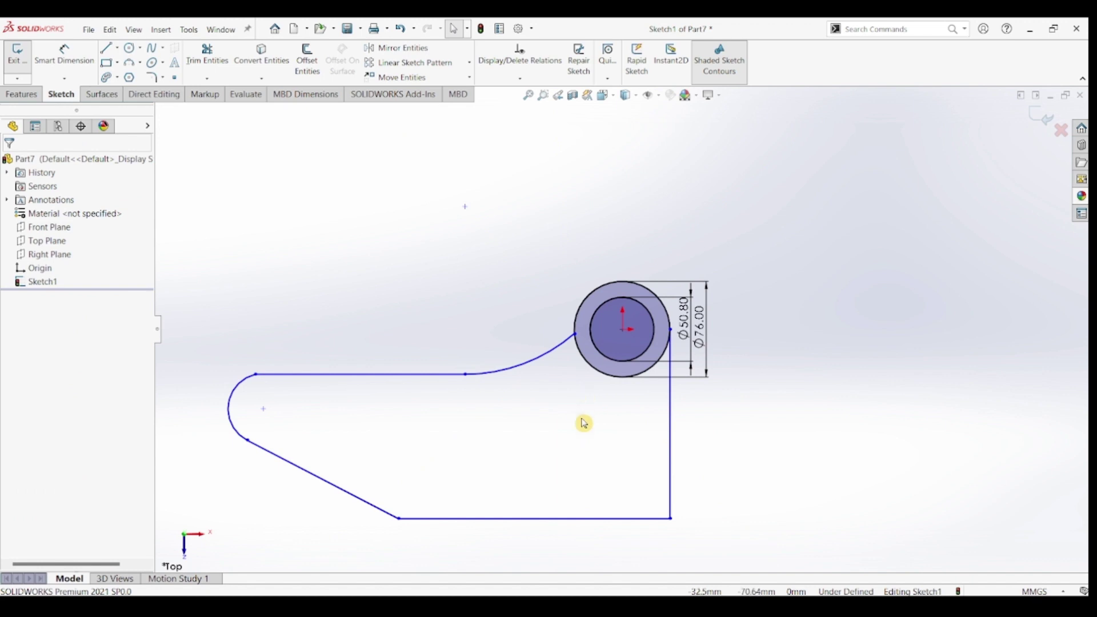
# Step: Dimension the 140 mm centre-to-bottom-edge distance and the bottom edge length
pyautogui.click(64, 55)
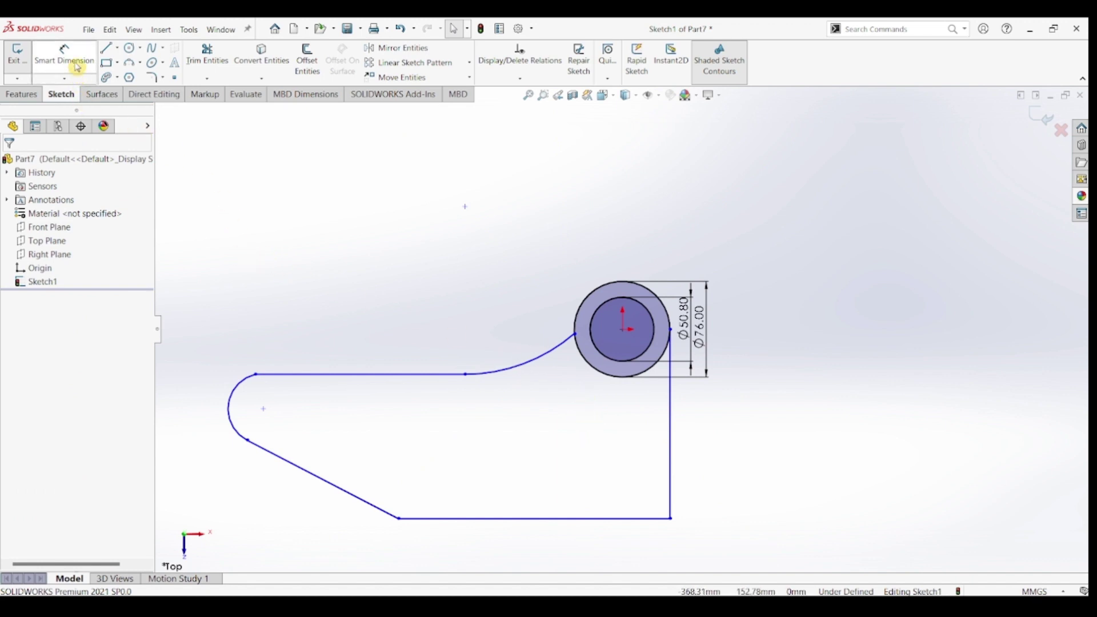
pyautogui.click(622, 329)
pyautogui.click(631, 520)
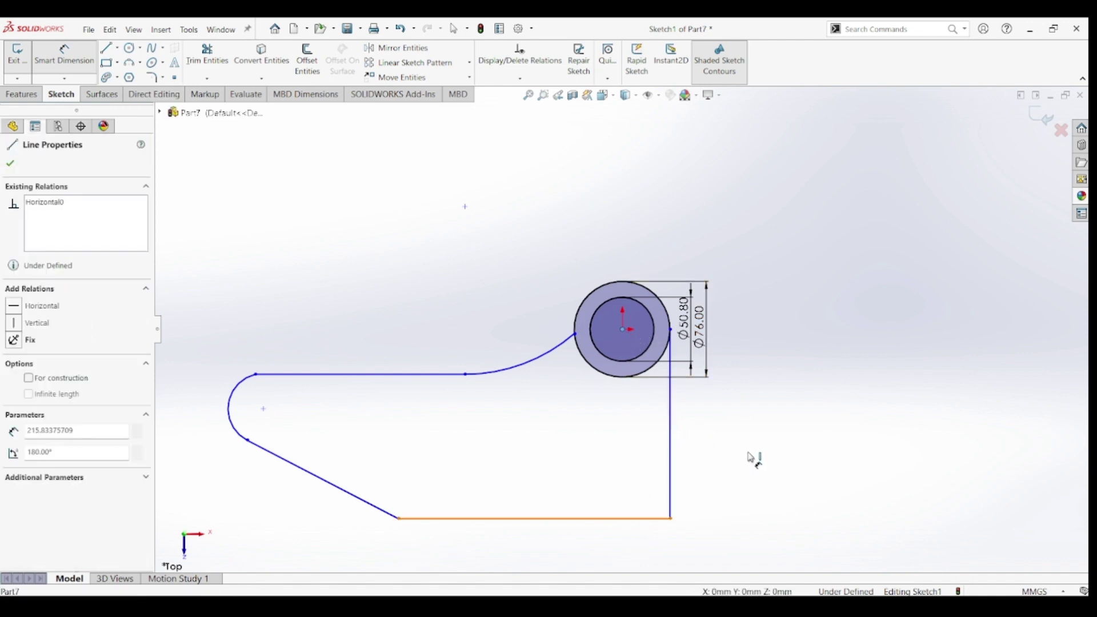
pyautogui.click(755, 438)
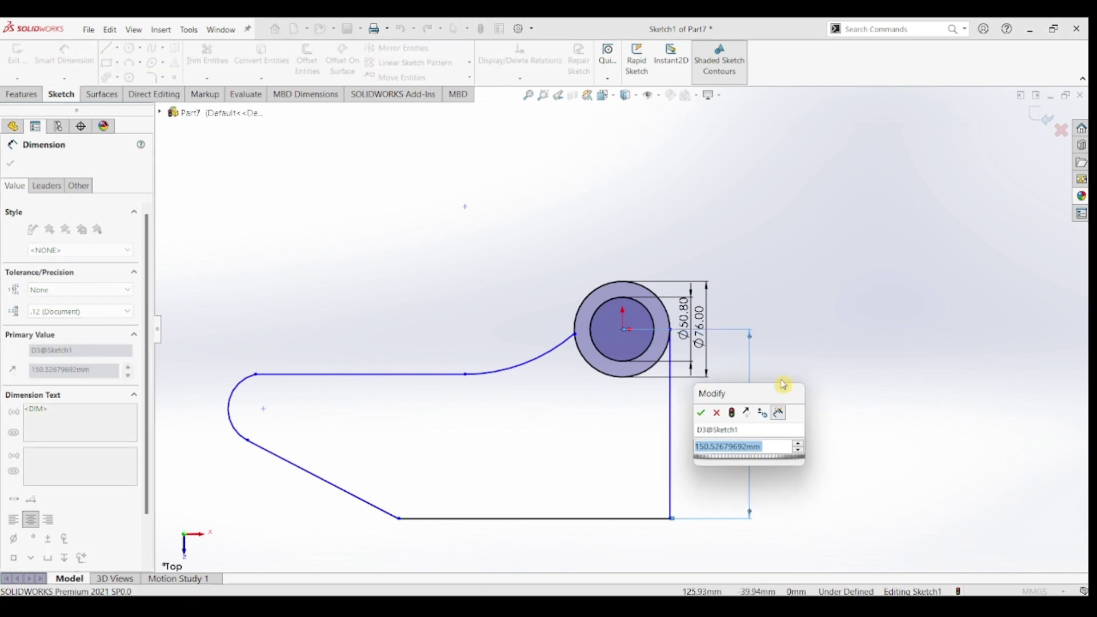
pyautogui.write('140')
pyautogui.press('Return')
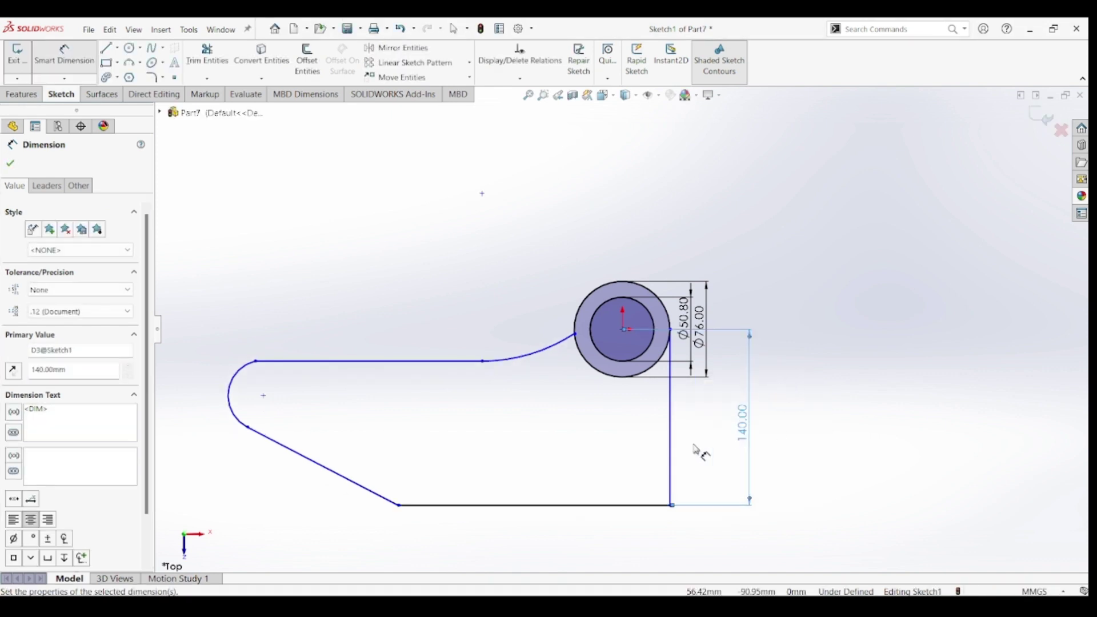
pyautogui.click(554, 530)
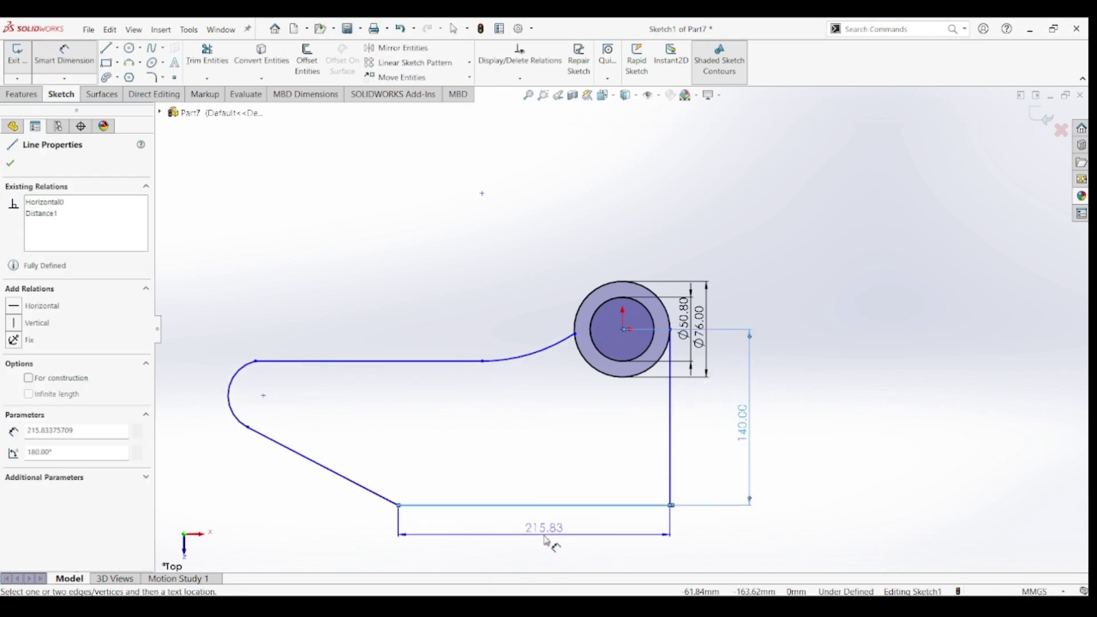
pyautogui.click(543, 536)
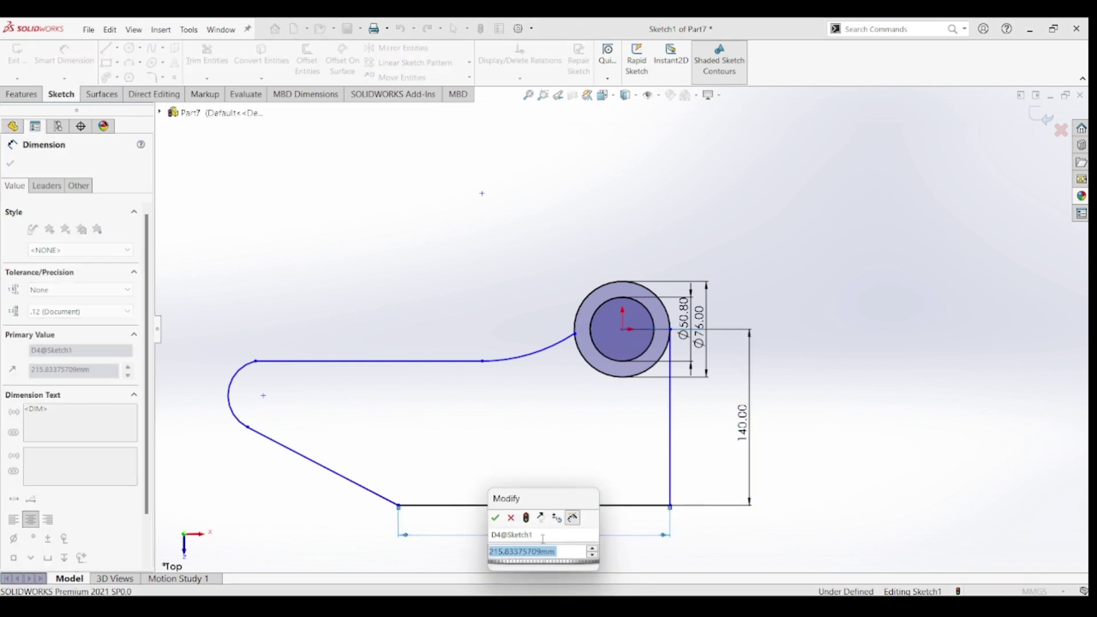
pyautogui.write('152')
pyautogui.press('Return')
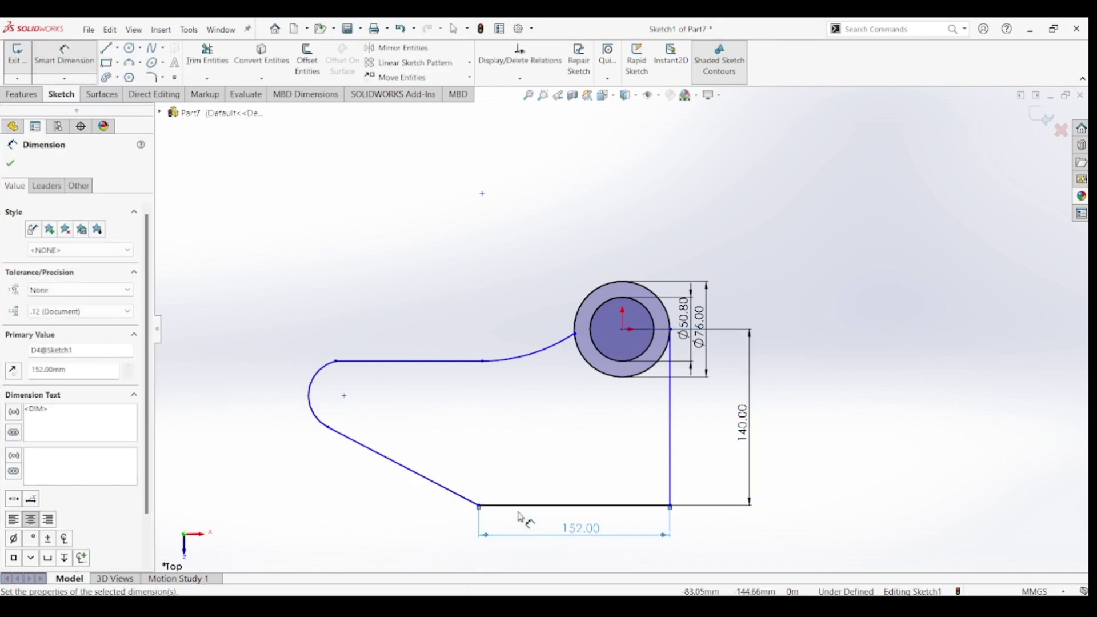
# Step: Add the 108 mm horizontal offset and the 41 mm vertical drop dimensions
pyautogui.click(478, 506)
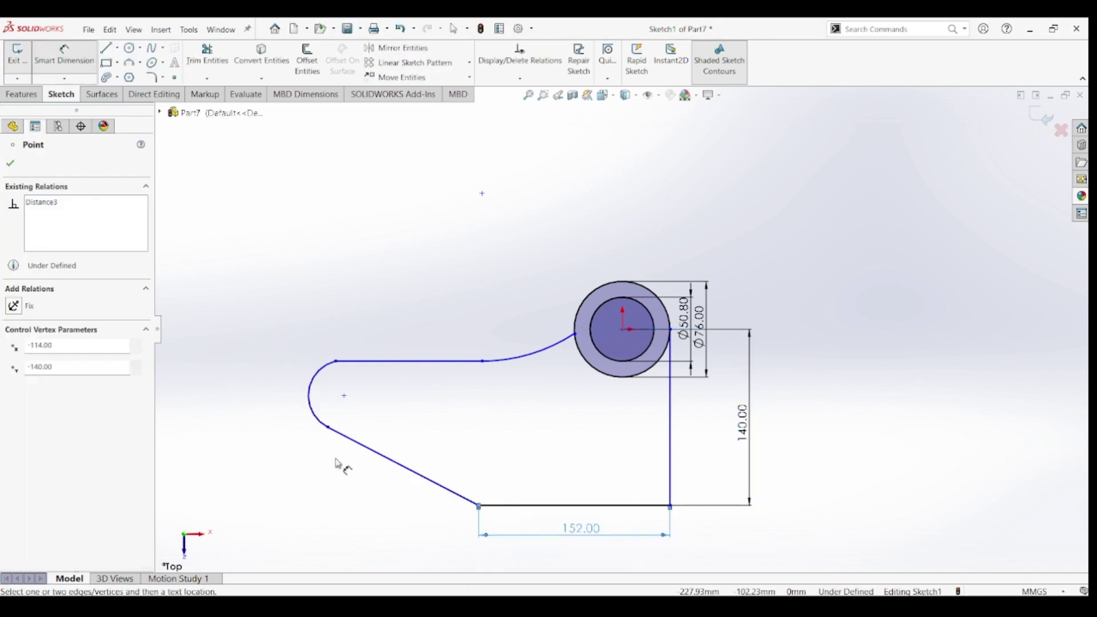
pyautogui.click(326, 428)
pyautogui.click(406, 531)
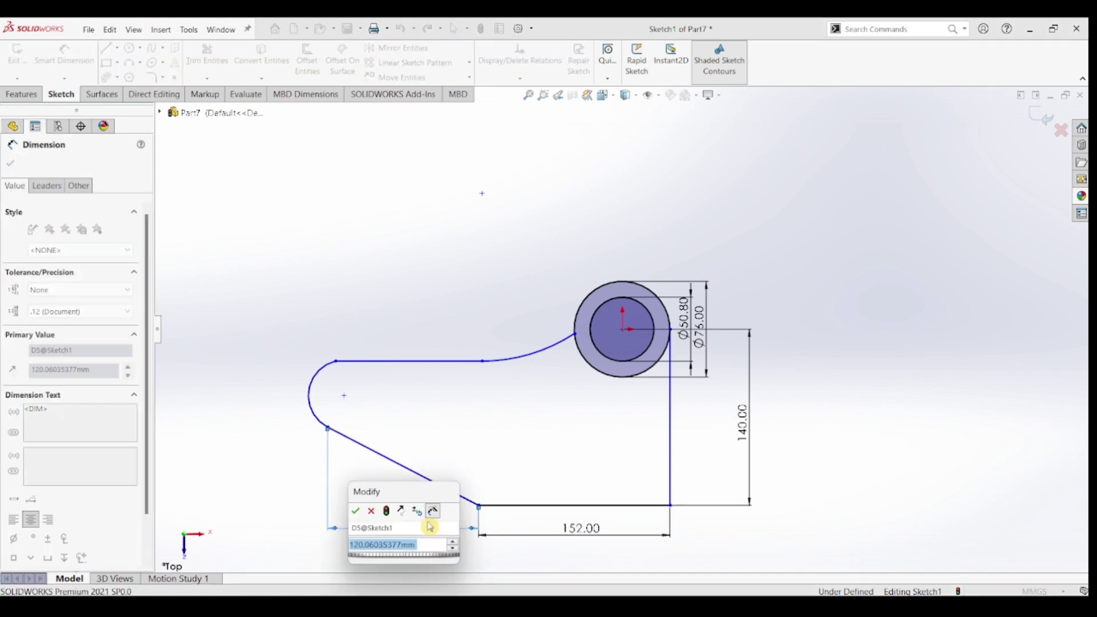
pyautogui.write('108')
pyautogui.press('Return')
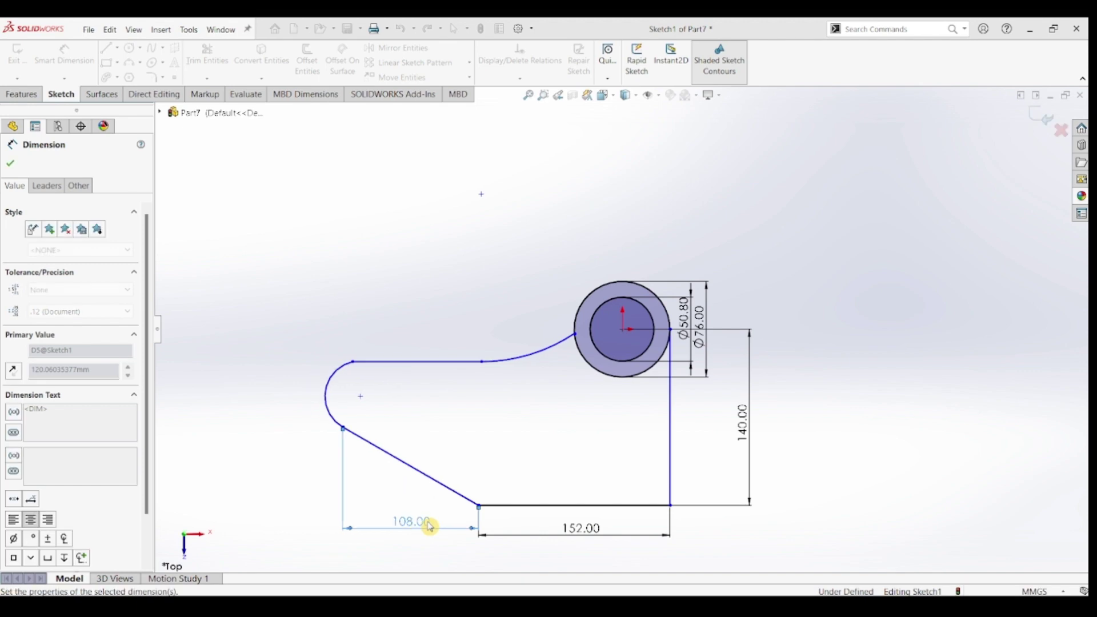
pyautogui.click(344, 428)
pyautogui.click(480, 507)
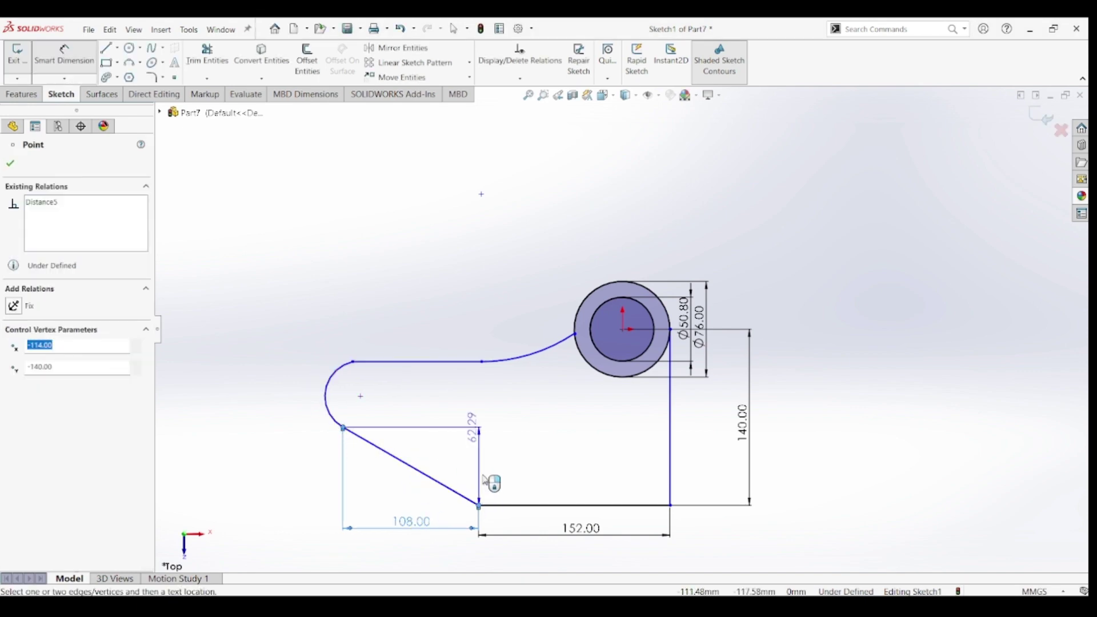
pyautogui.click(486, 477)
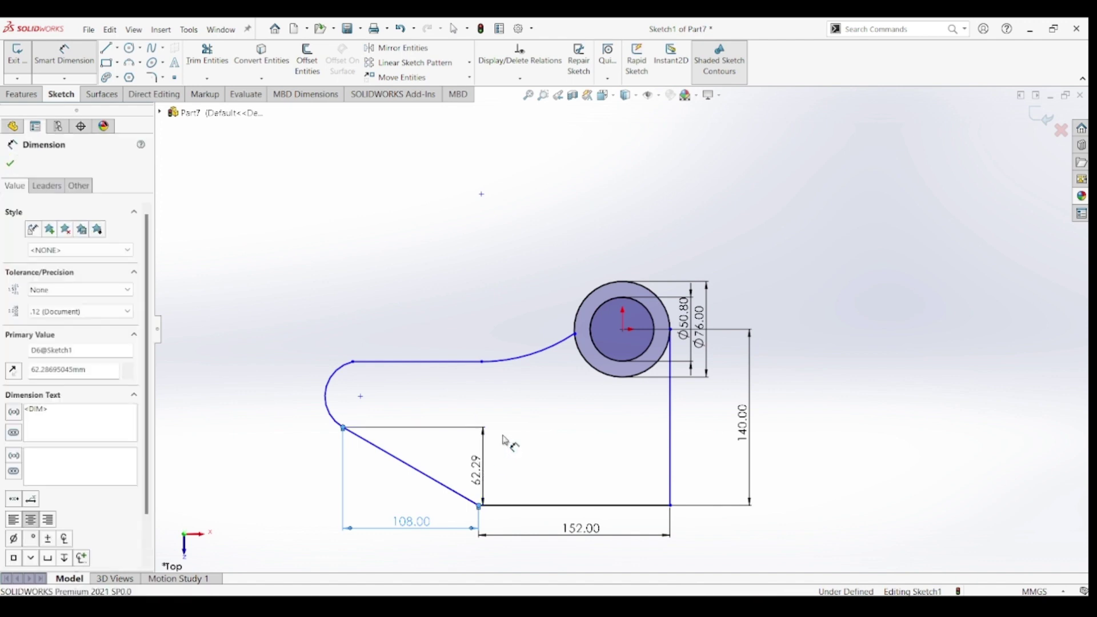
pyautogui.write('41')
pyautogui.press('Return')
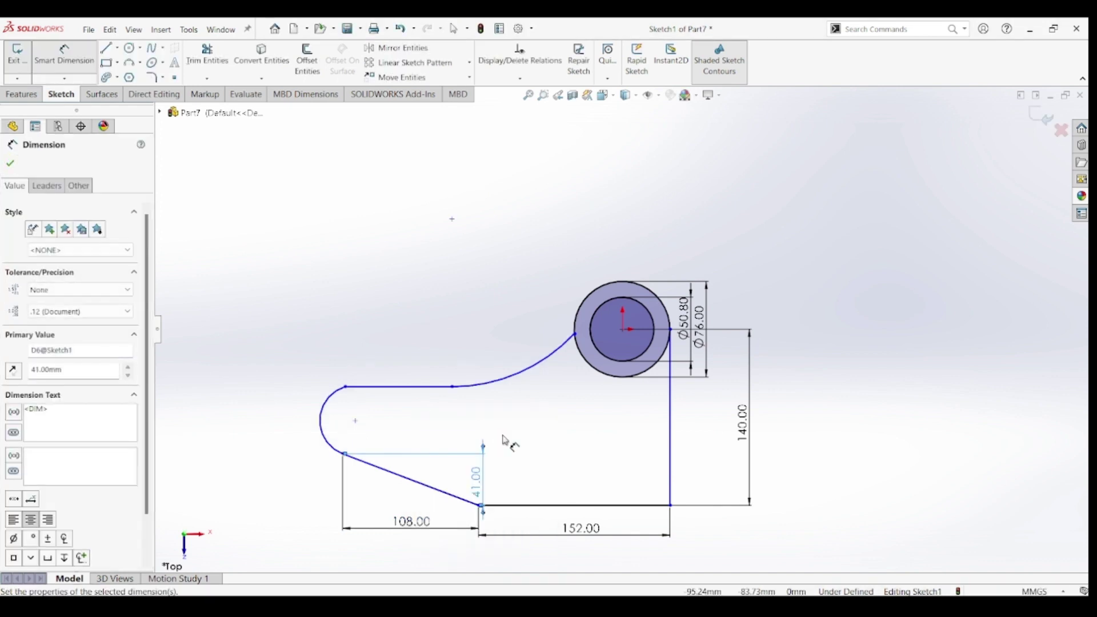
# Step: Give the left end arc a 19 mm radius and slide the line–curve junction right
pyautogui.click(323, 407)
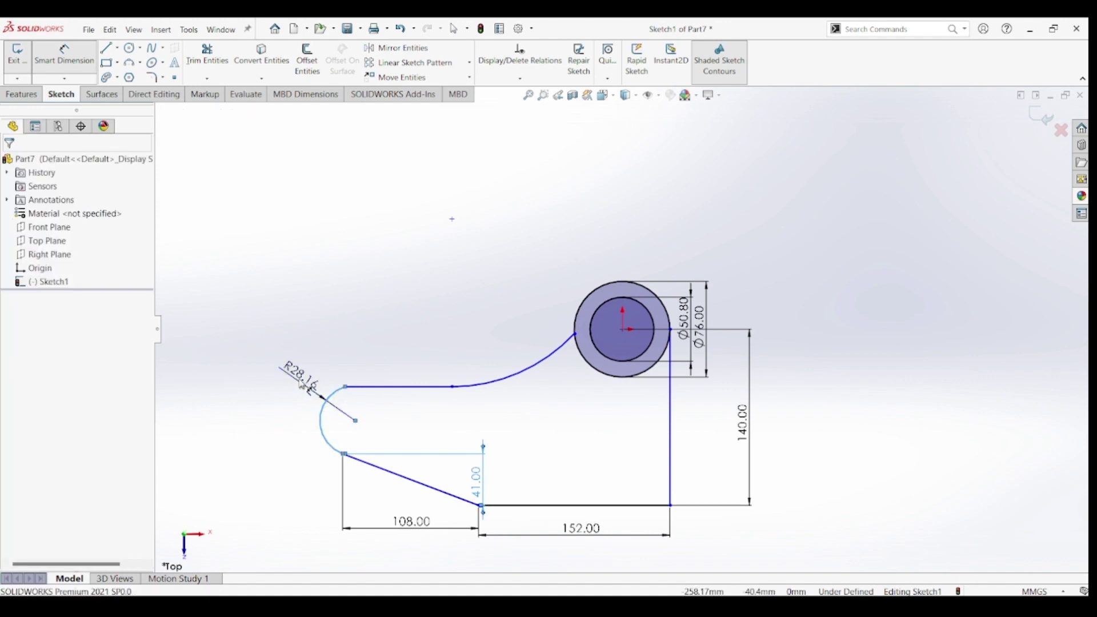
pyautogui.click(301, 385)
pyautogui.write('40')
pyautogui.press('Return')
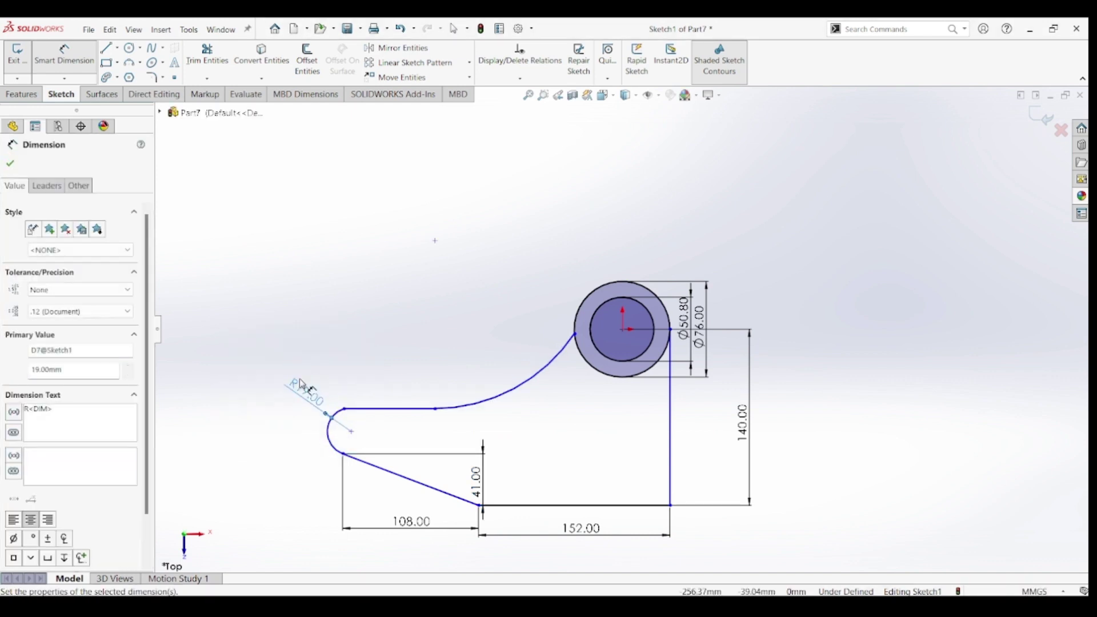
pyautogui.press('Escape')
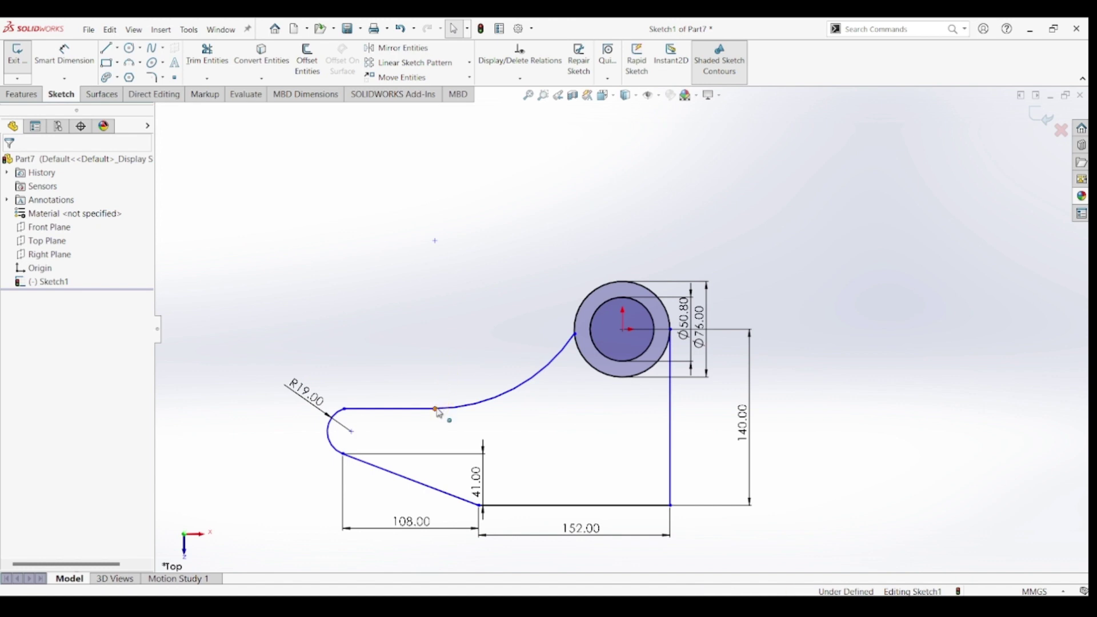
pyautogui.moveTo(436, 408); pyautogui.dragTo(514, 411)
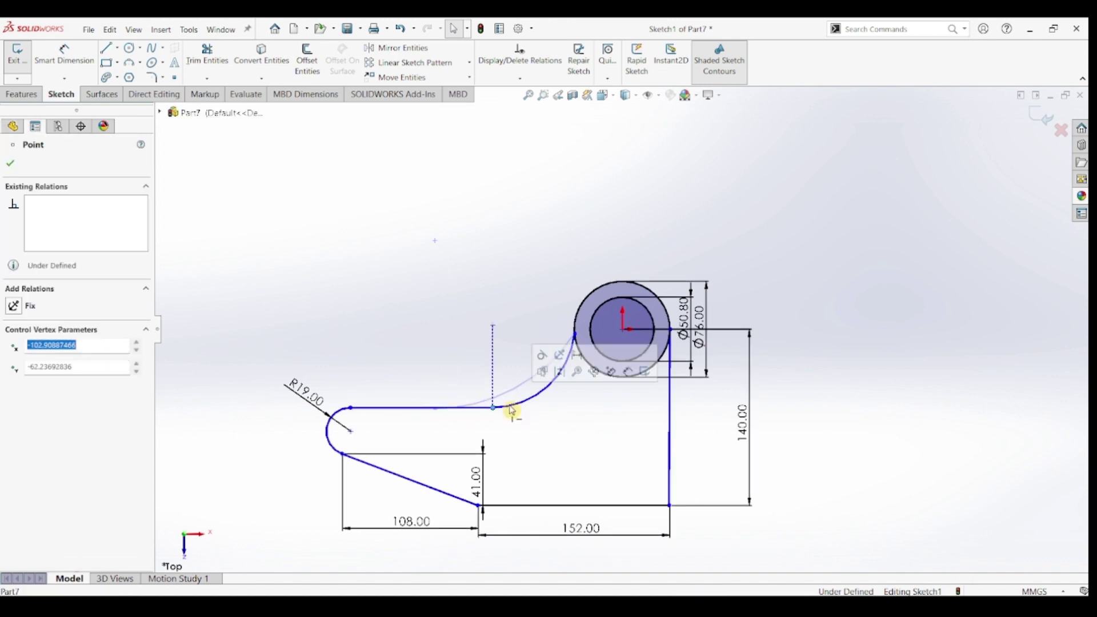
# Step: Dimension the upper curve to an 89 mm radius
pyautogui.click(79, 65)
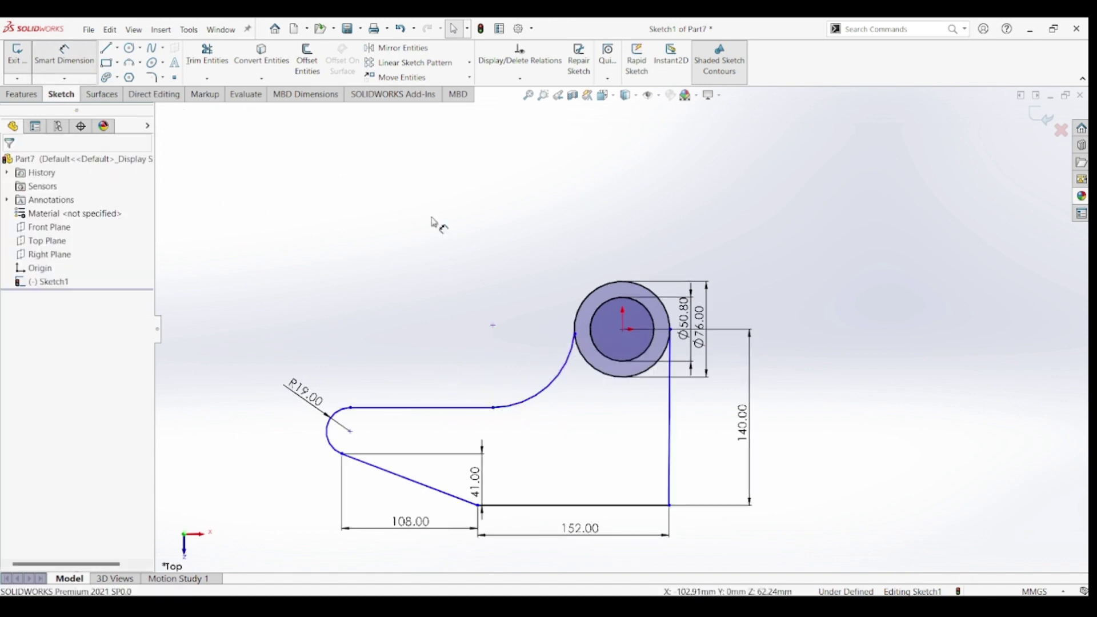
pyautogui.click(521, 357)
pyautogui.click(532, 336)
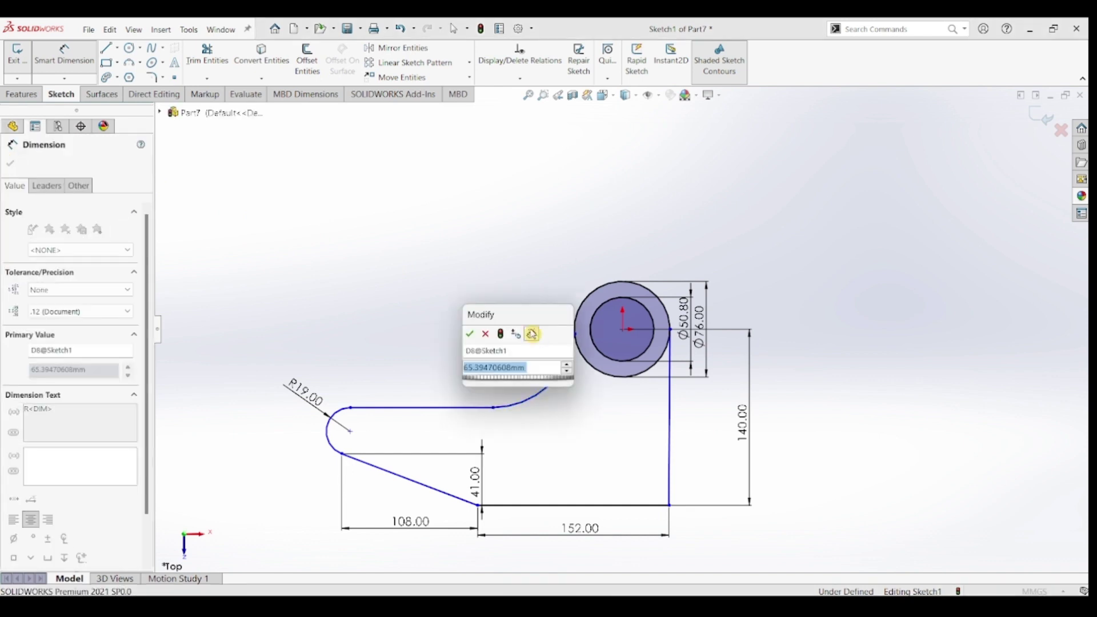
pyautogui.write('89')
pyautogui.press('Return')
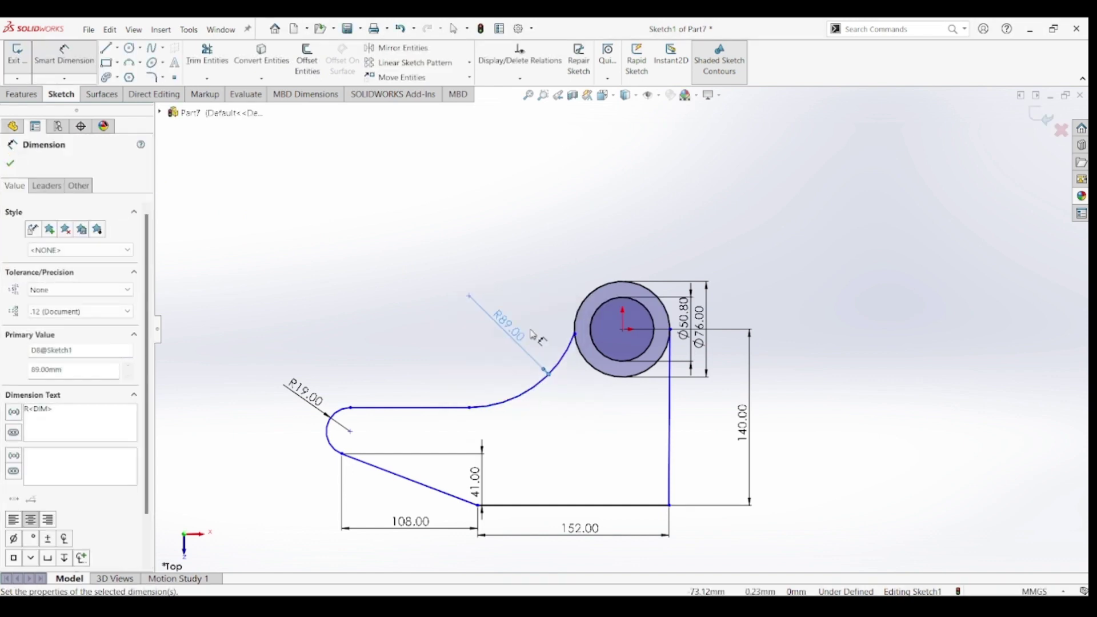
pyautogui.press('Escape')
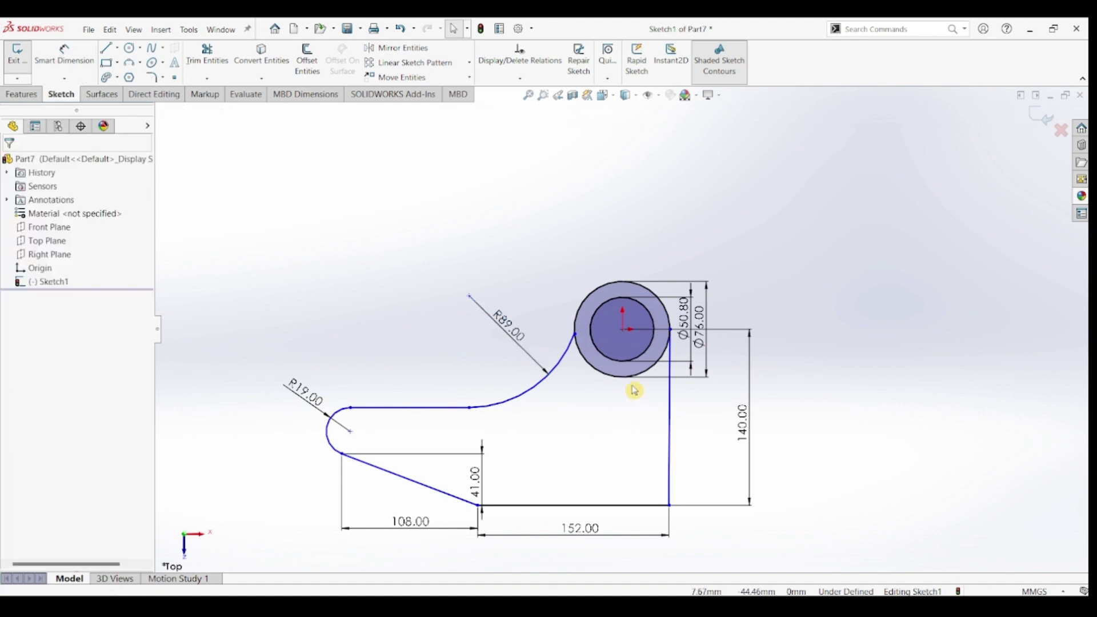
pyautogui.click(672, 321)
pyautogui.press('Escape')
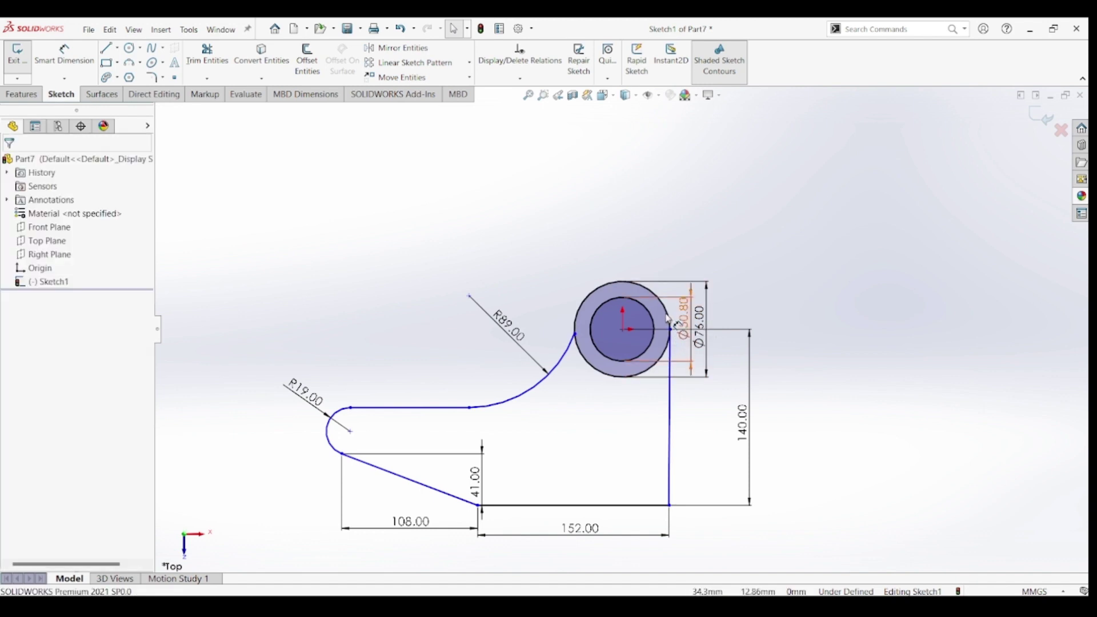
pyautogui.click(669, 314)
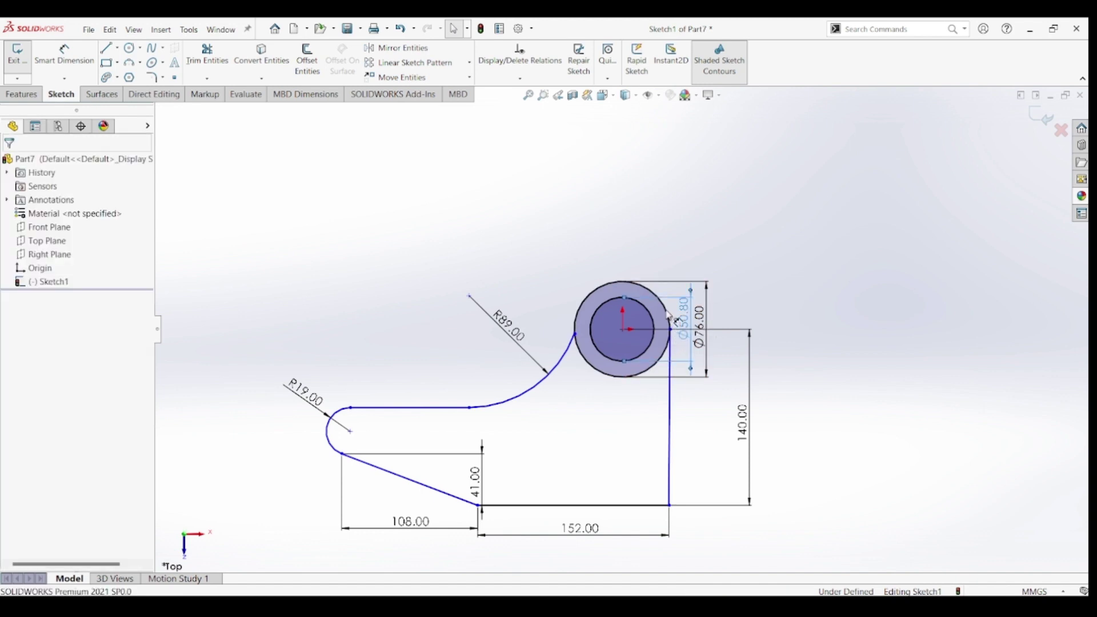
pyautogui.click(640, 289)
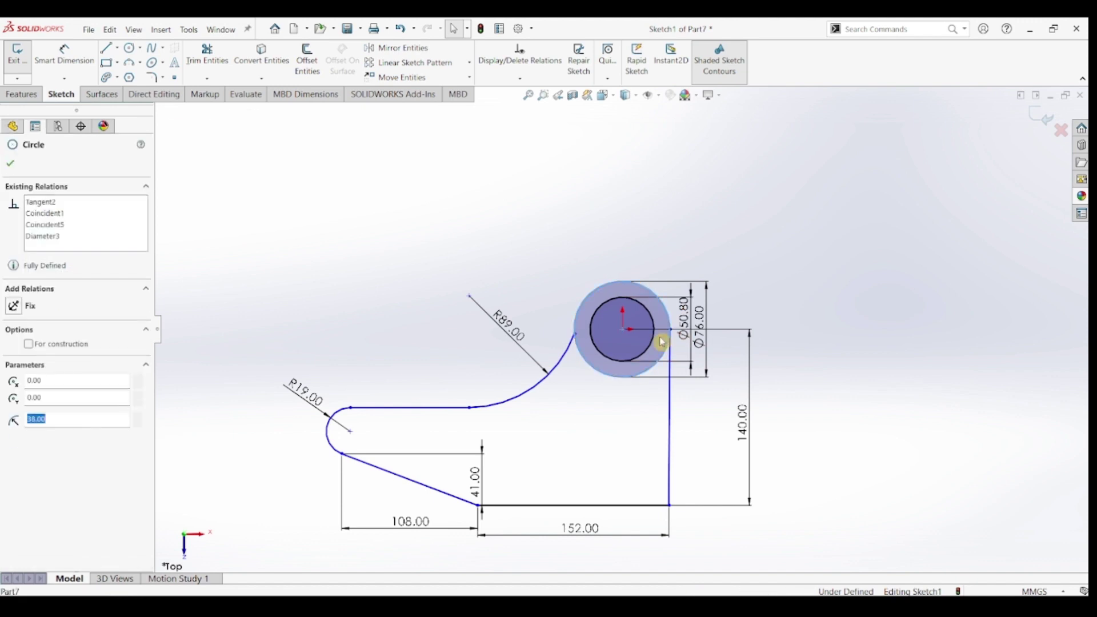
pyautogui.click(672, 392)
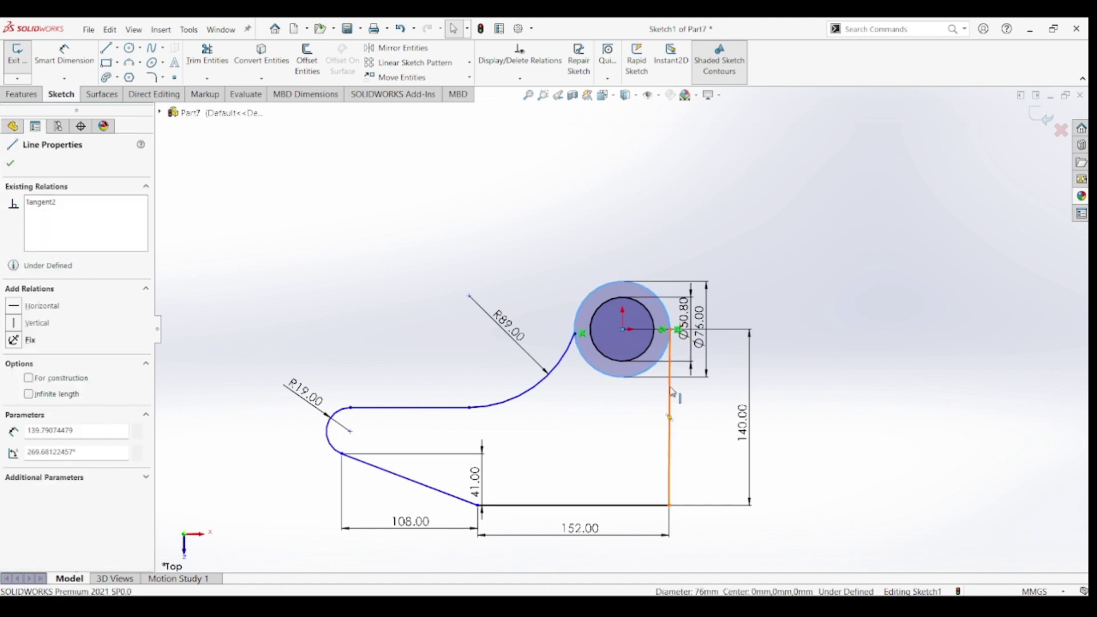
pyautogui.keyDown('ctrl'); pyautogui.click(664, 353); pyautogui.keyUp('ctrl')
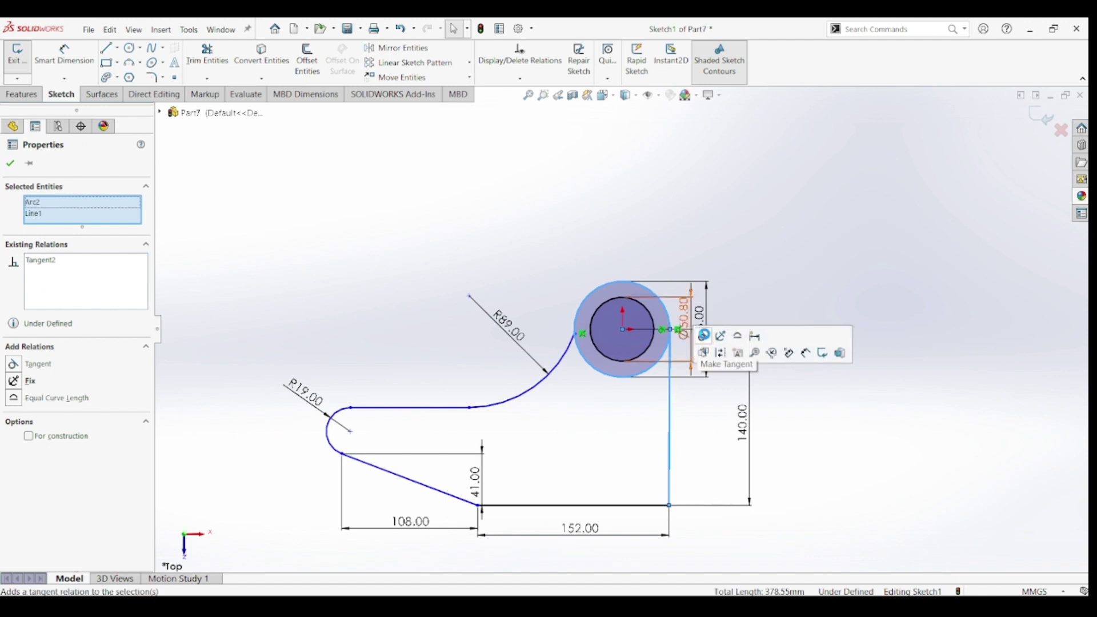
pyautogui.press('Escape')
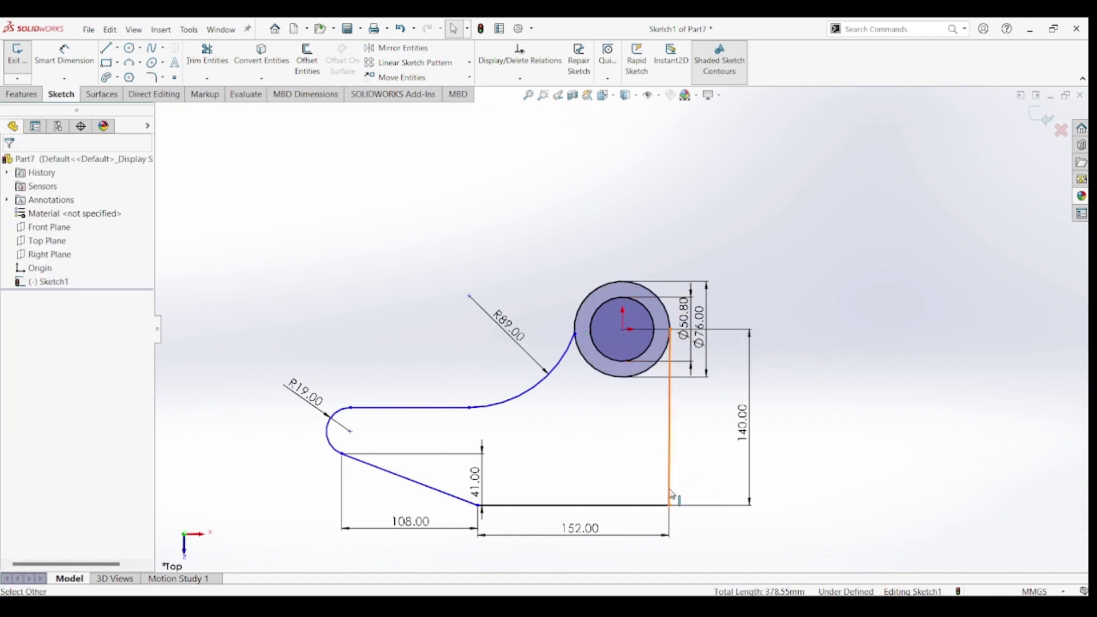
# Step: Add a 19 mm sketch fillet at the outline's bottom-right corner
pyautogui.click(152, 77)
pyautogui.click(667, 506)
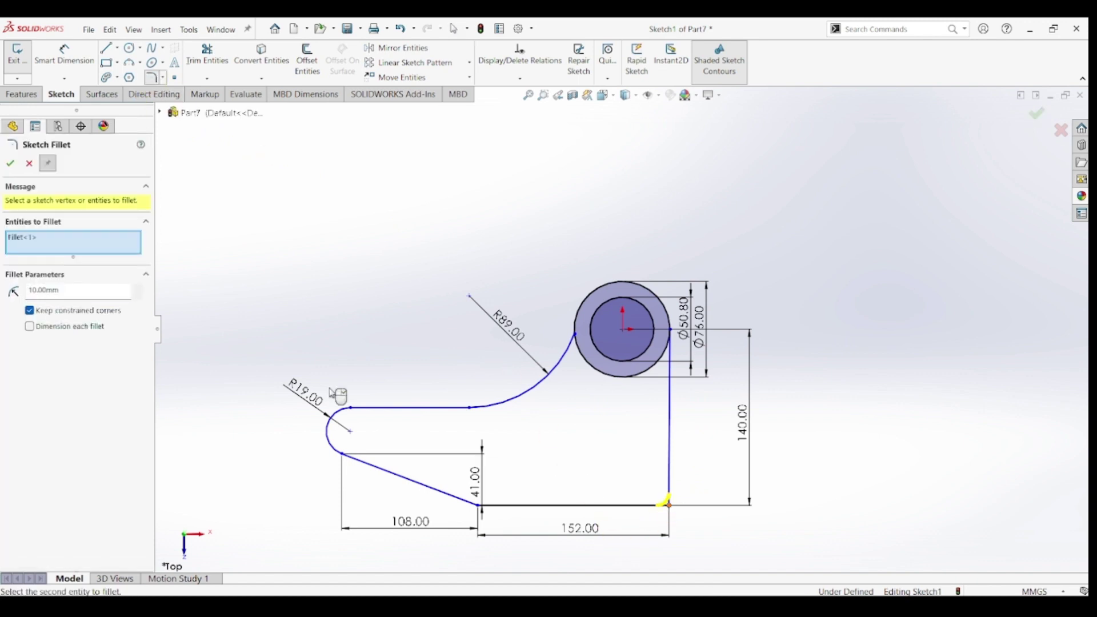
pyautogui.doubleClick(65, 291)
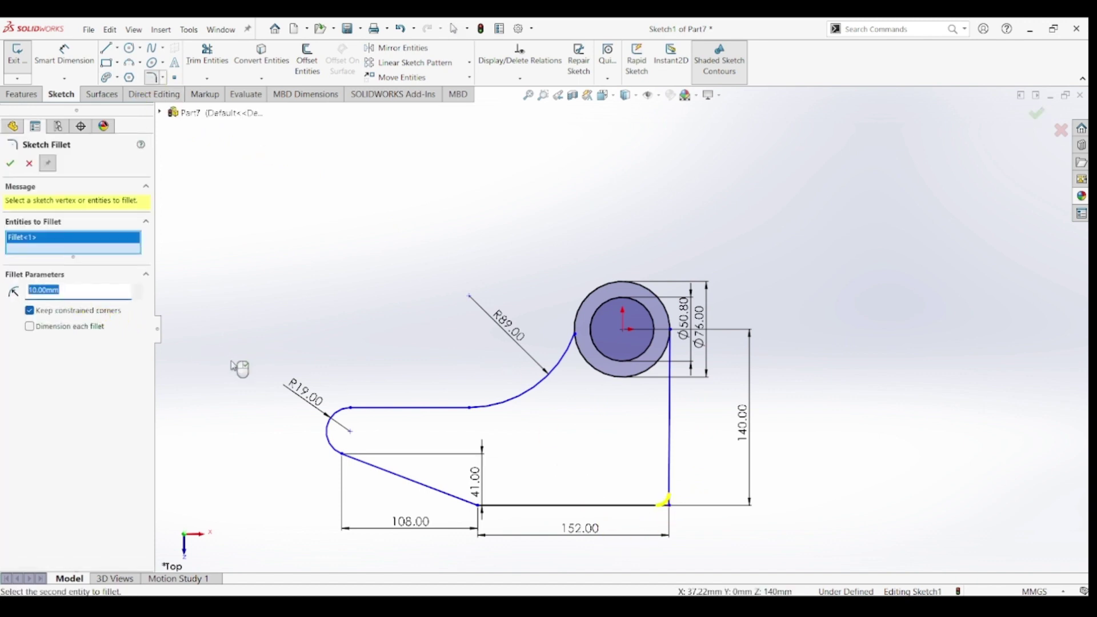
pyautogui.write('19')
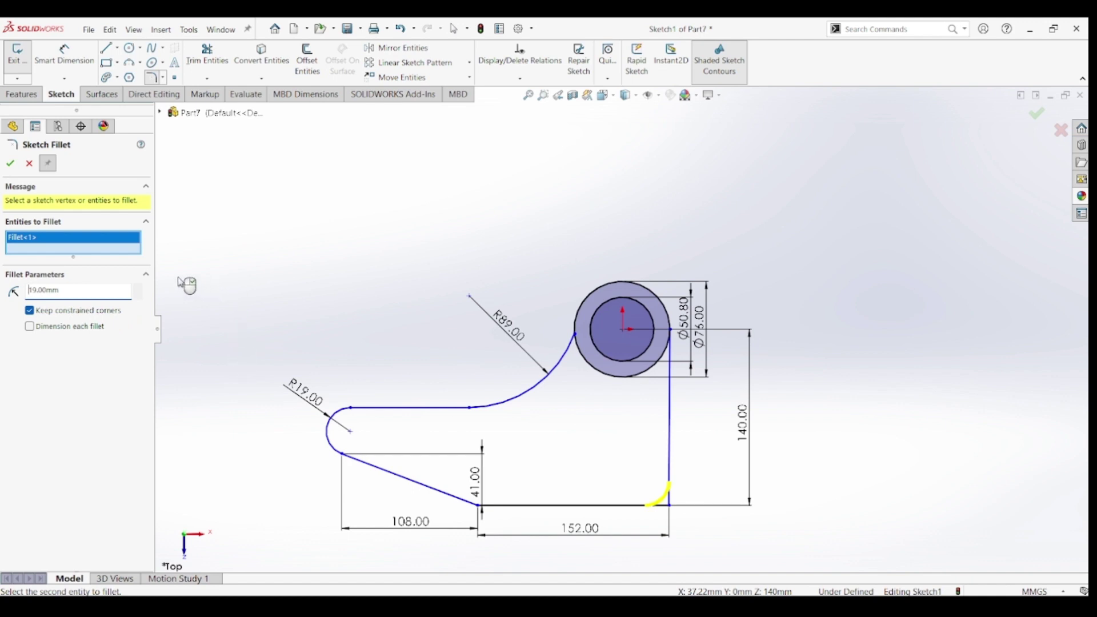
pyautogui.click(16, 165)
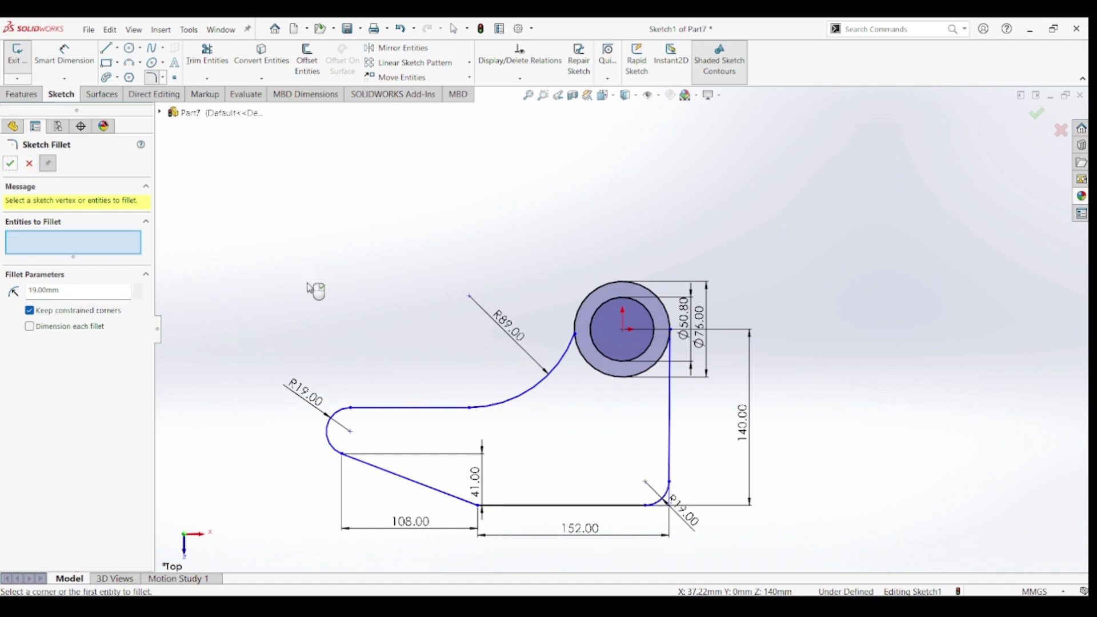
pyautogui.press('Escape')
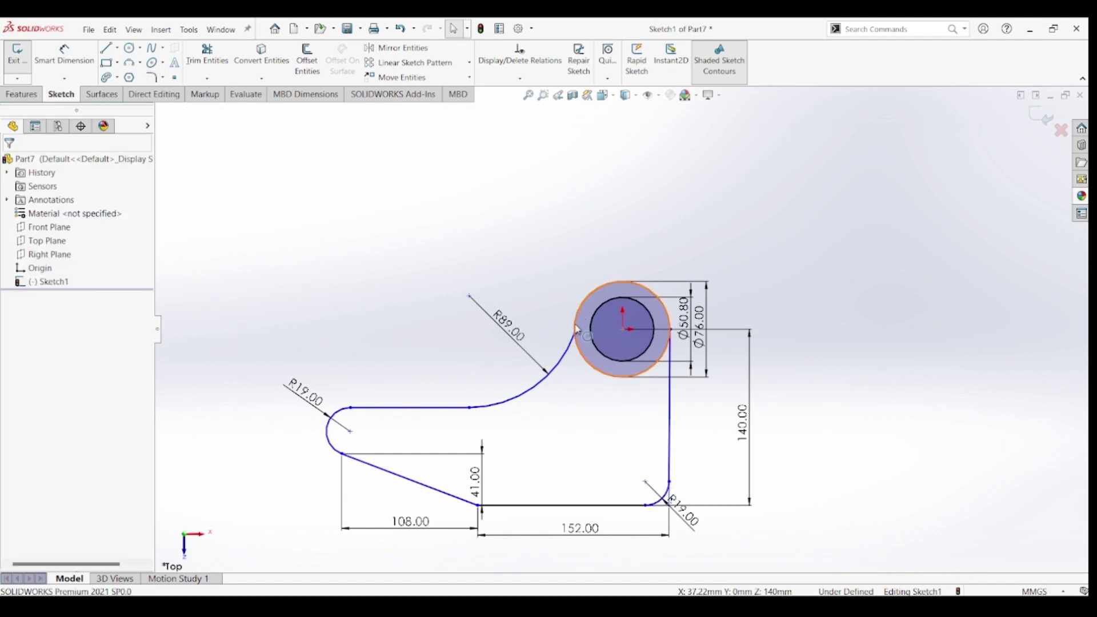
# Step: Relate the upper R89 curve to the outer circle and make it tangent to the top line
pyautogui.click(576, 330)
pyautogui.click(573, 348)
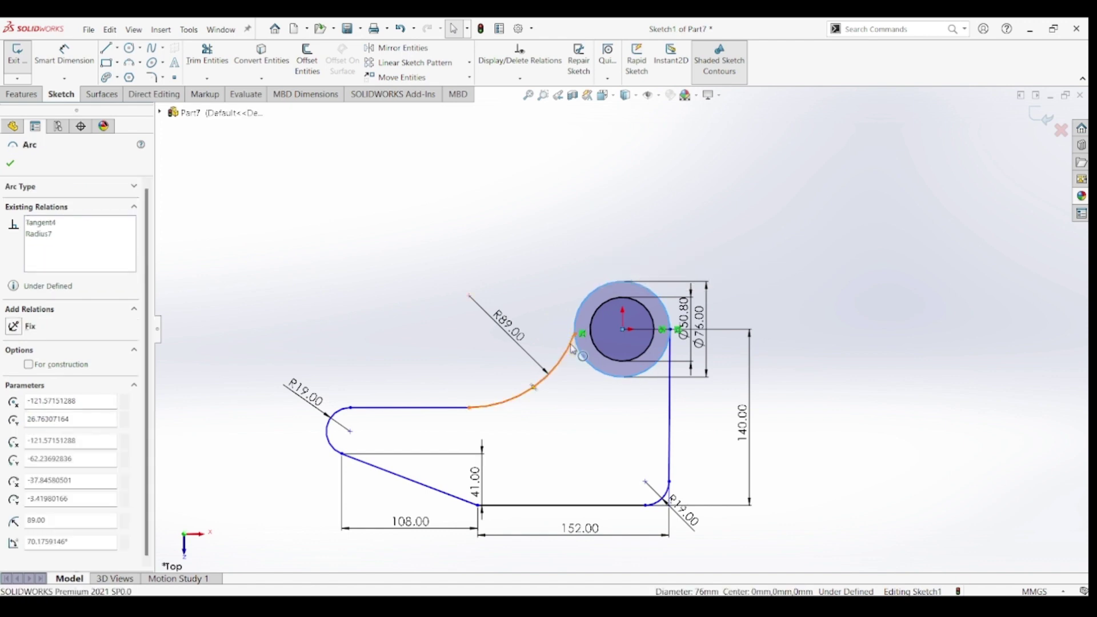
pyautogui.keyDown('ctrl'); pyautogui.click(576, 320); pyautogui.keyUp('ctrl')
pyautogui.click(608, 309)
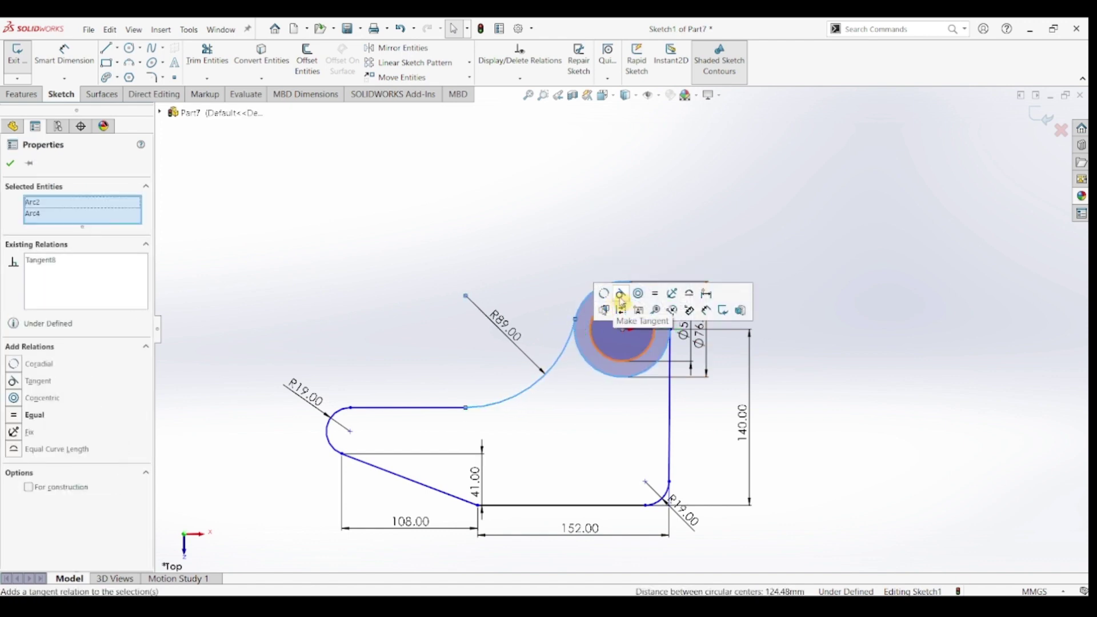
pyautogui.press('Escape')
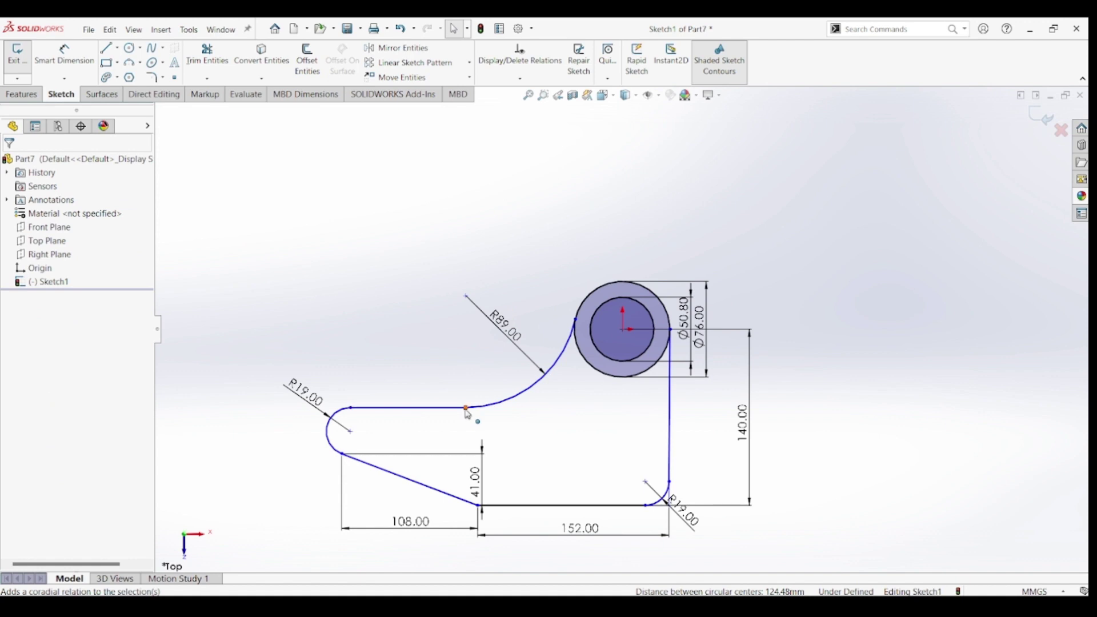
pyautogui.click(467, 408)
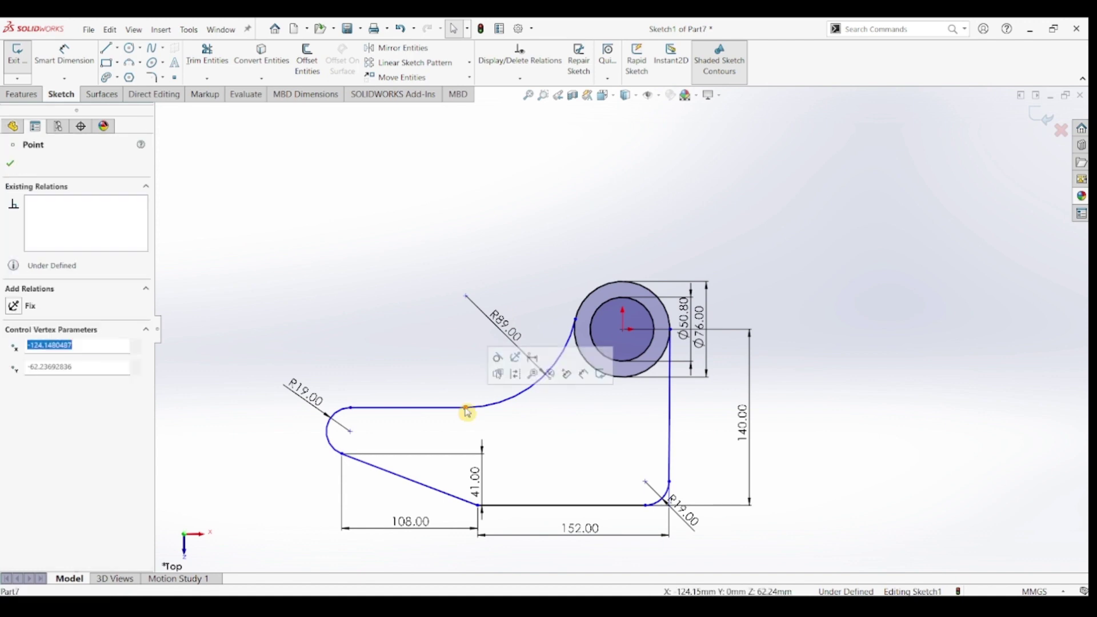
pyautogui.click(498, 357)
pyautogui.click(419, 387)
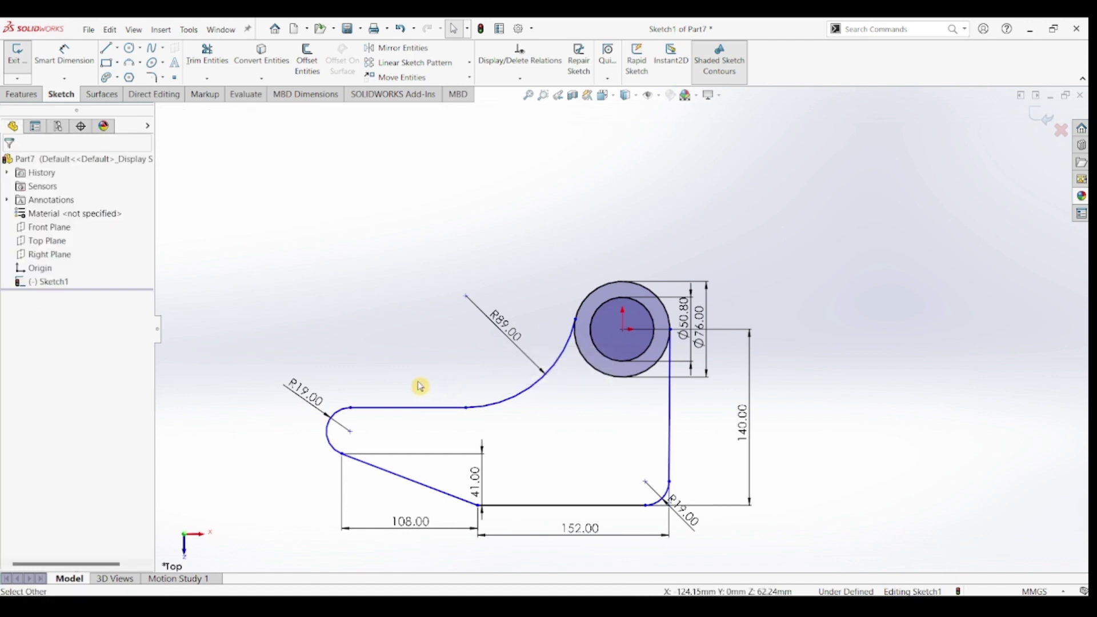
# Step: Constrain the right-hand straight edge vertical so the sketch is fully defined
pyautogui.click(351, 408)
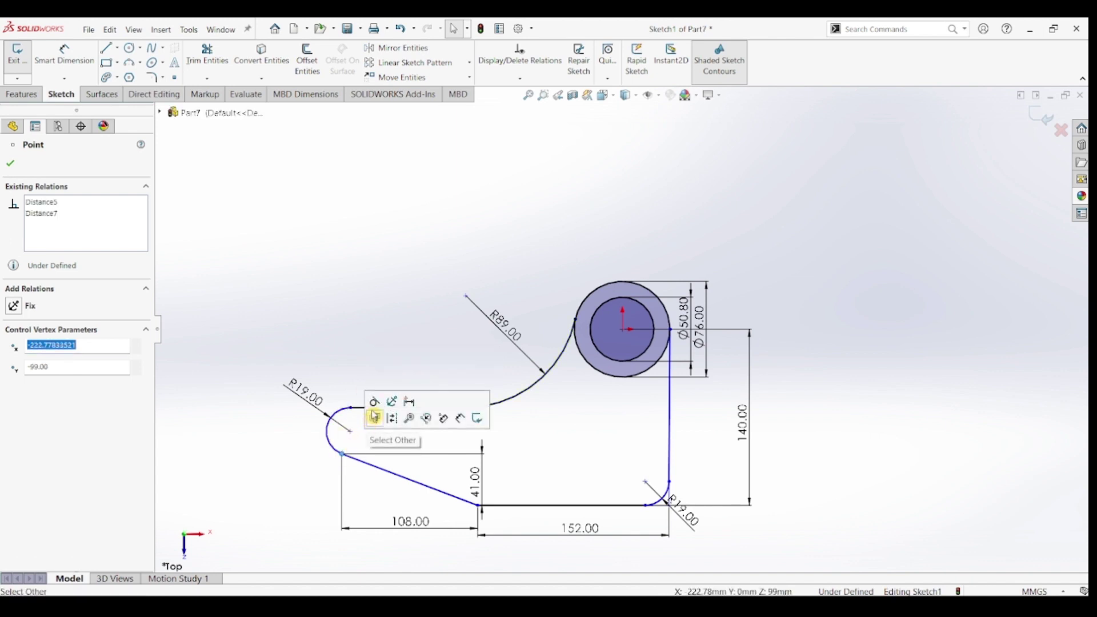
pyautogui.click(584, 492)
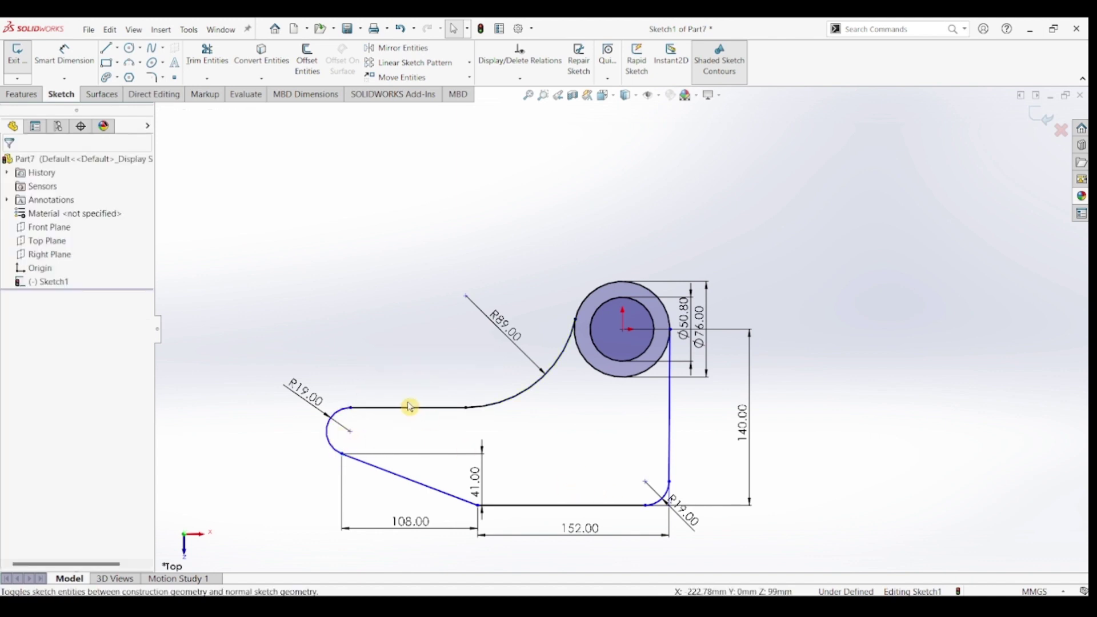
pyautogui.click(669, 482)
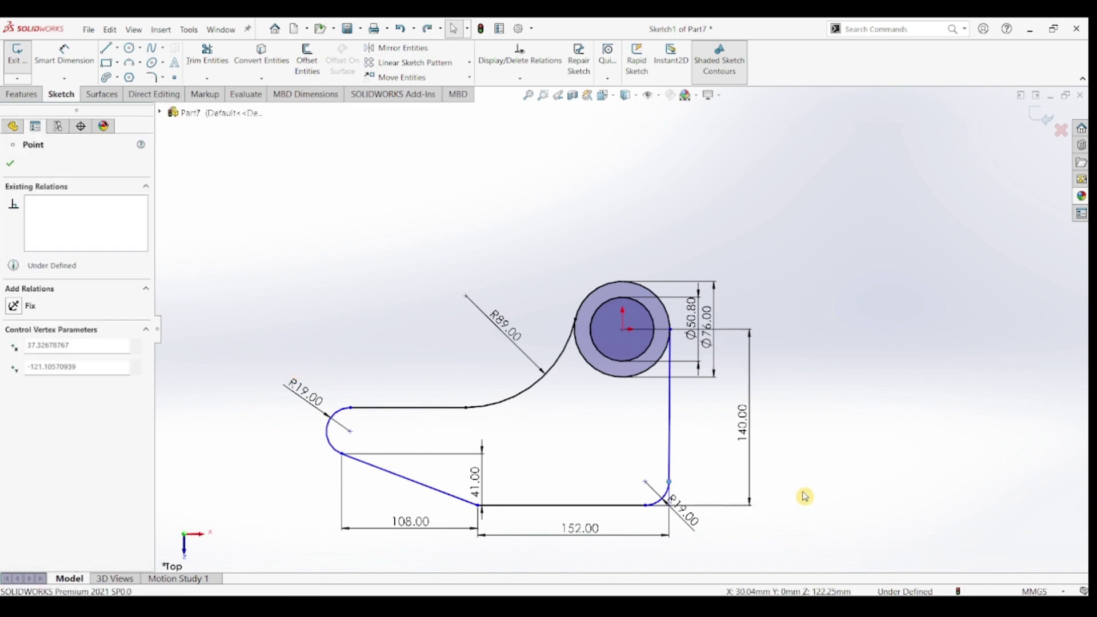
pyautogui.click(671, 424)
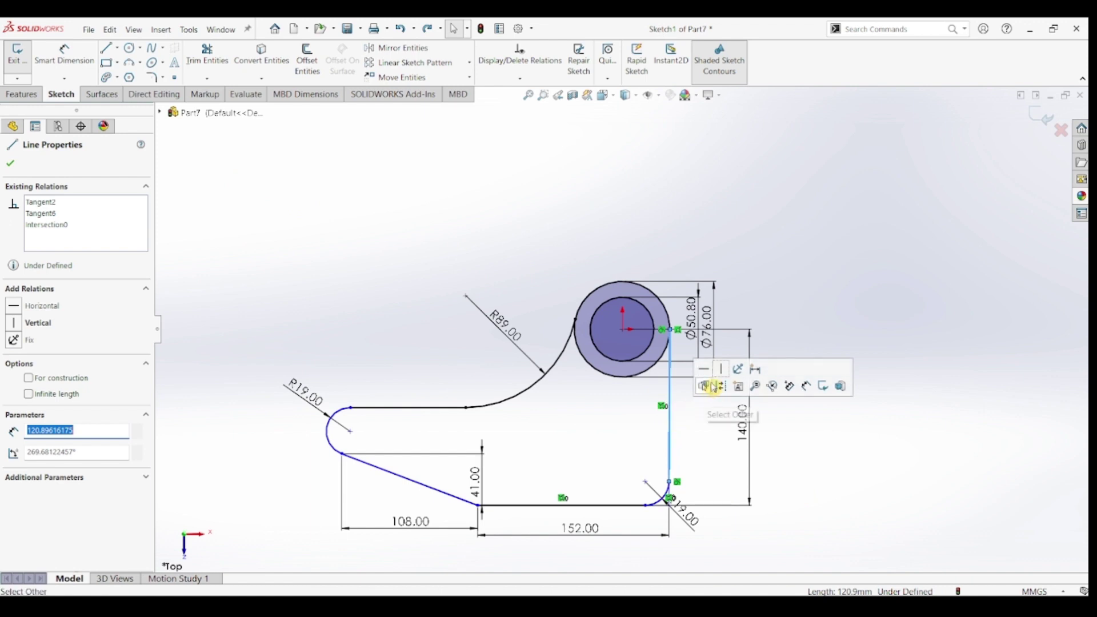
pyautogui.click(721, 370)
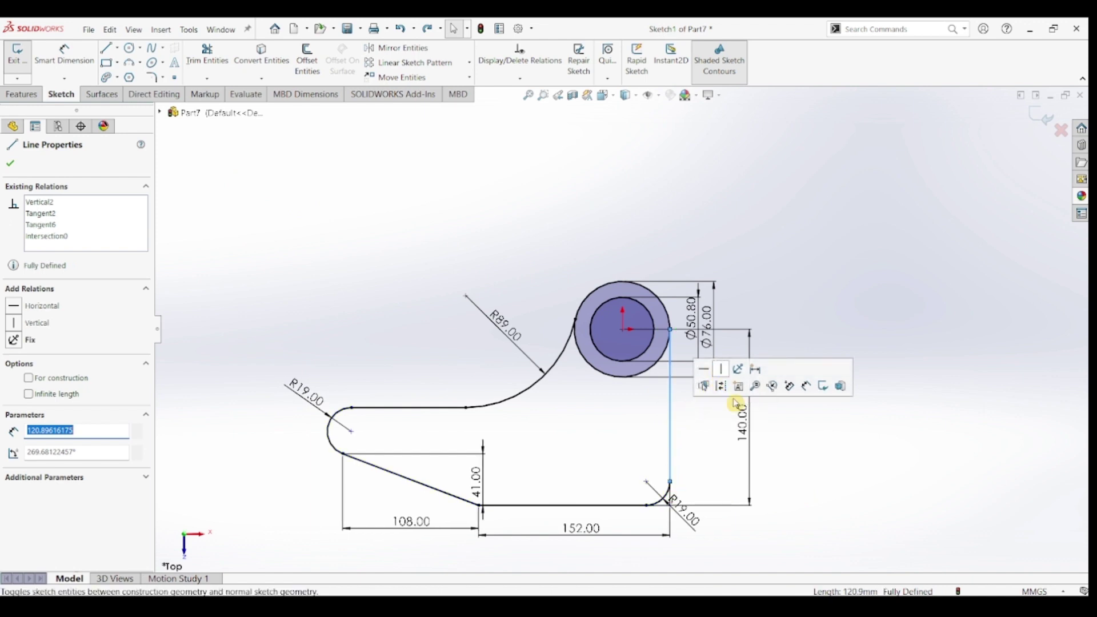
pyautogui.click(797, 461)
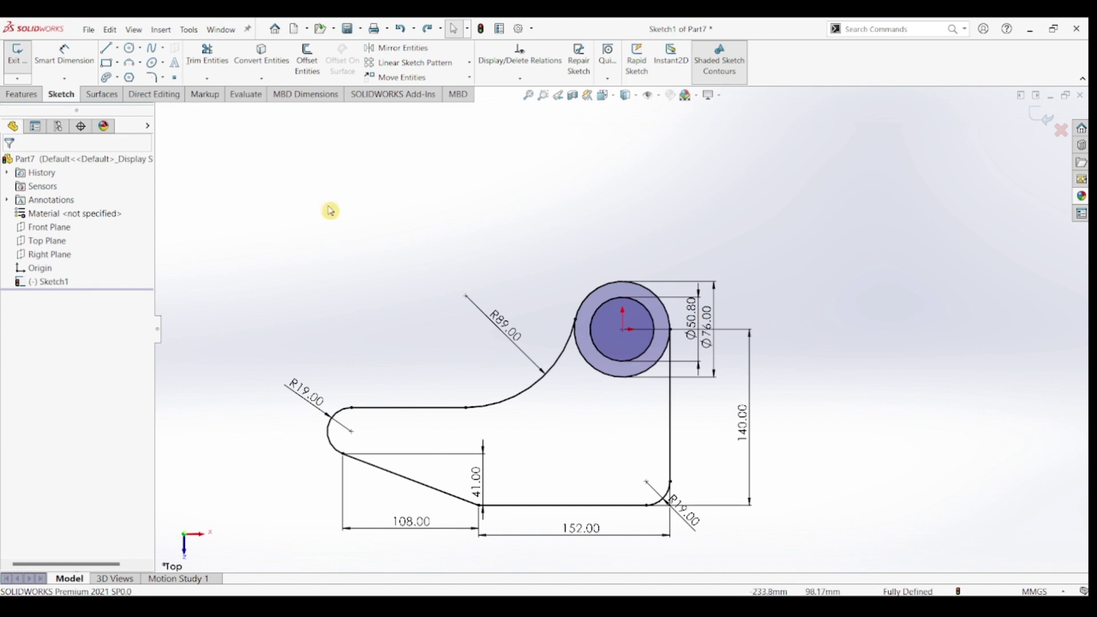
# Step: Sketch hole circles at the rounded left end, plate middle and bottom-right corner
pyautogui.click(131, 50)
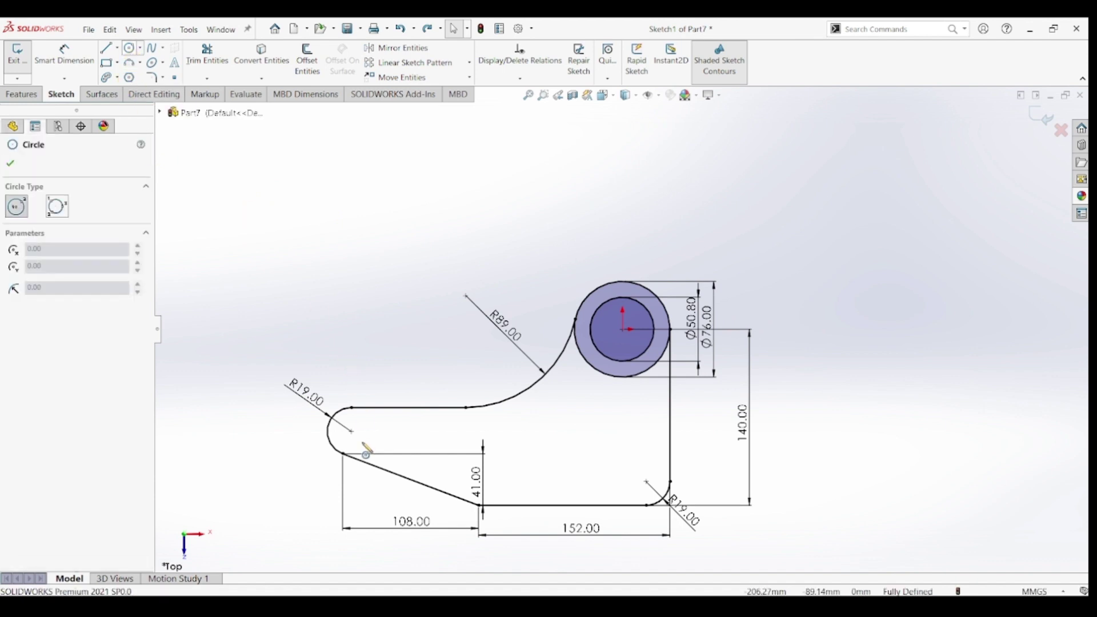
pyautogui.click(351, 432)
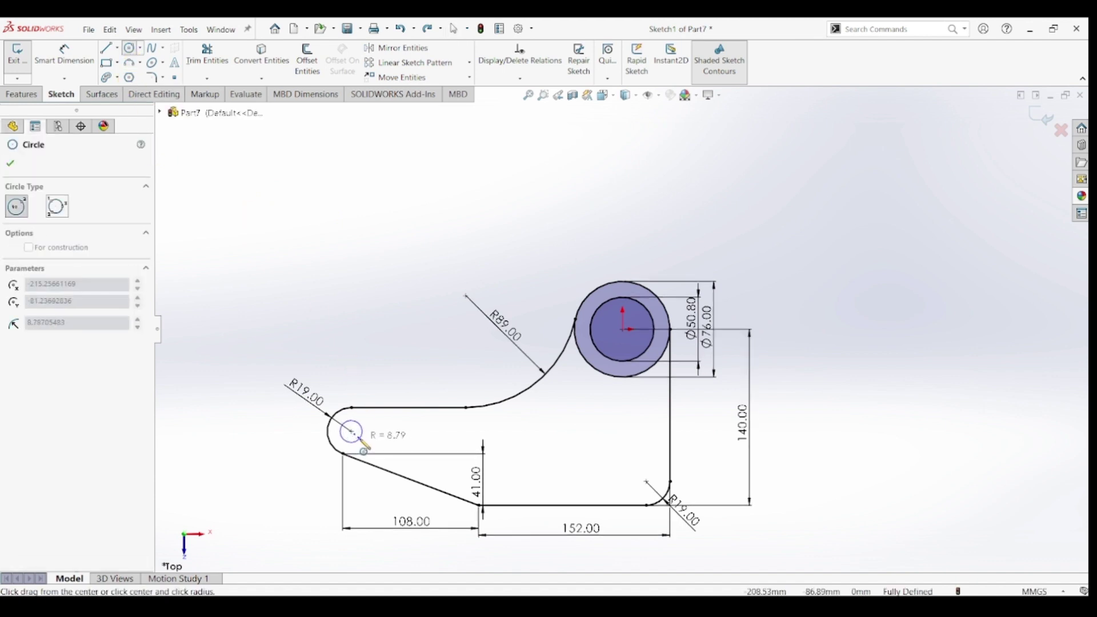
pyautogui.click(359, 439)
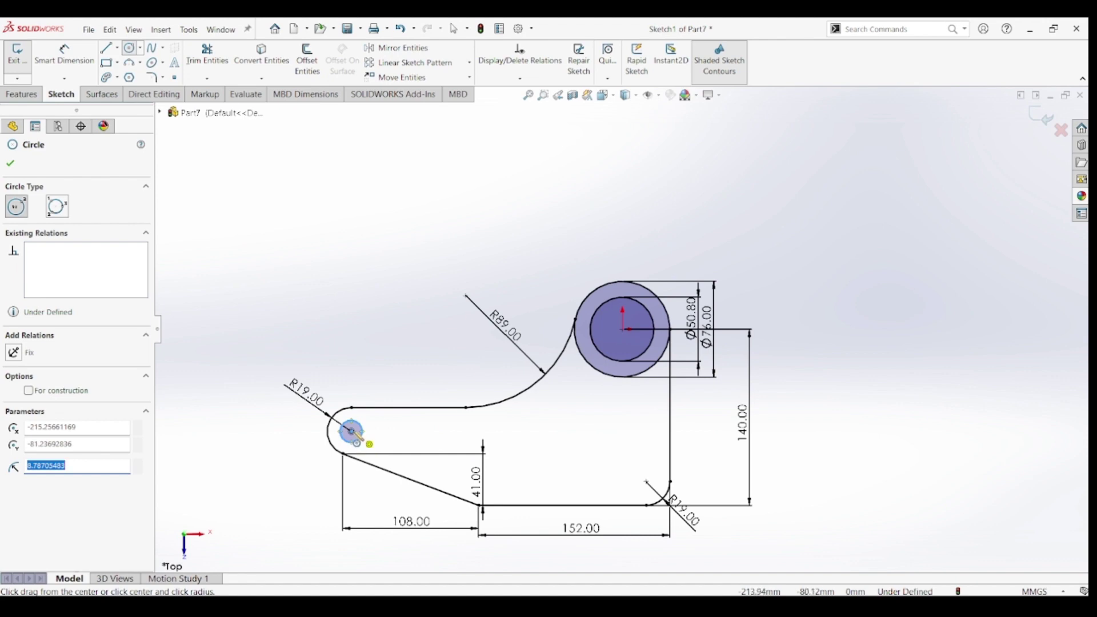
pyautogui.click(575, 431)
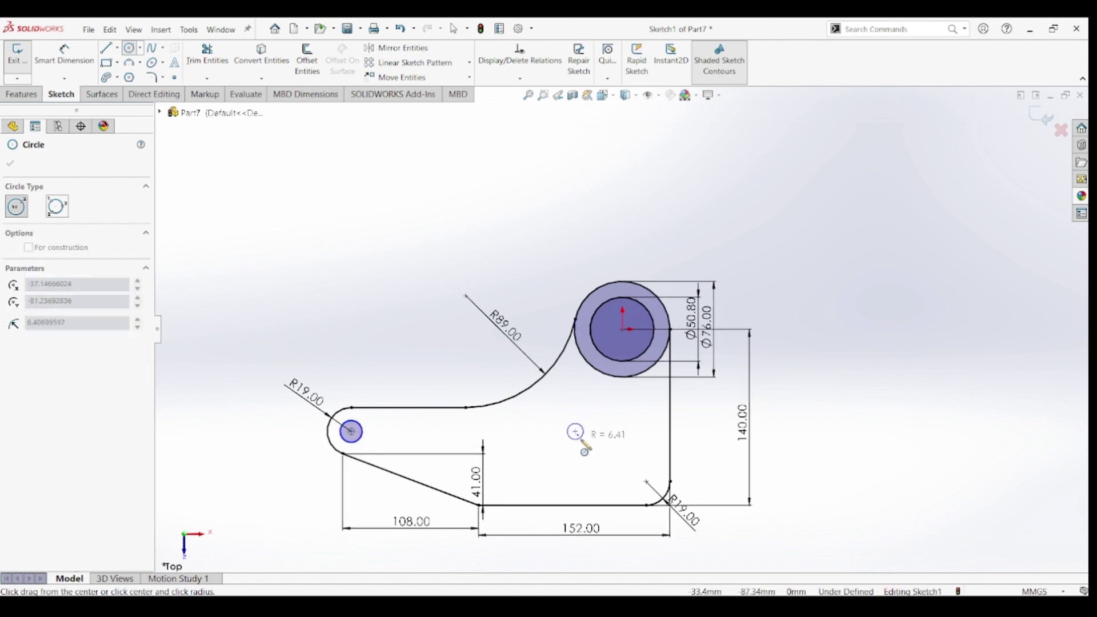
pyautogui.click(584, 439)
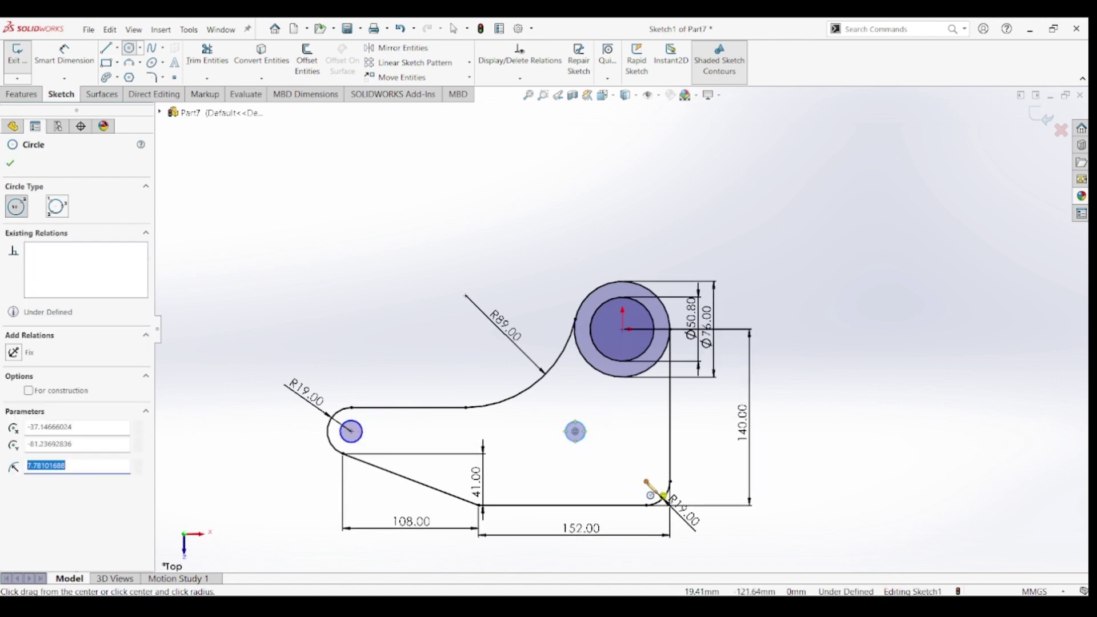
pyautogui.click(646, 482)
pyautogui.click(653, 490)
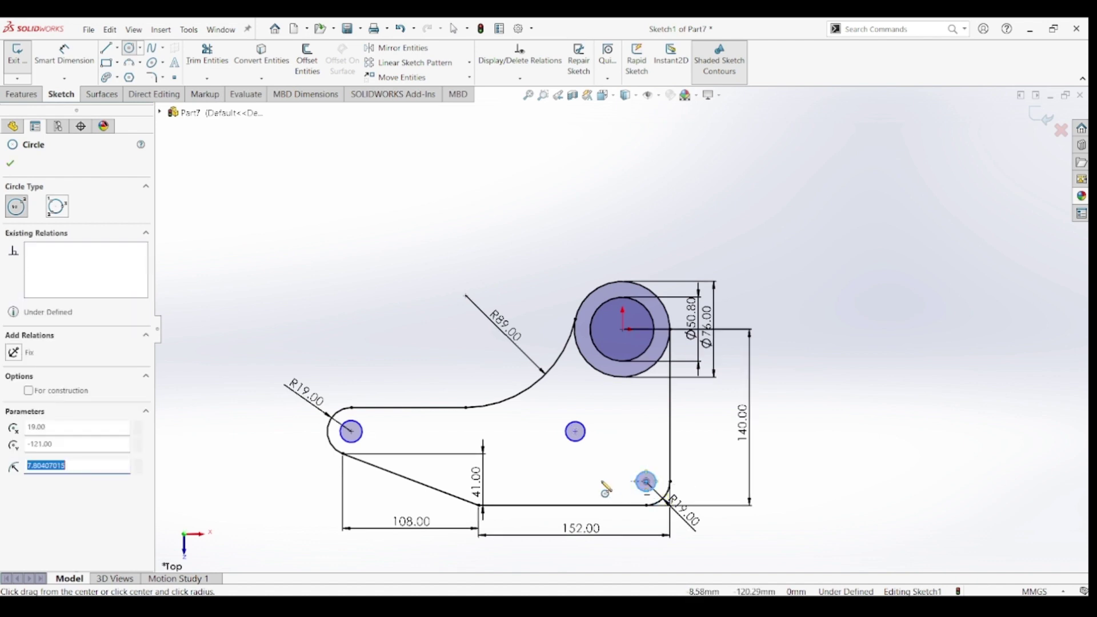
pyautogui.click(478, 491)
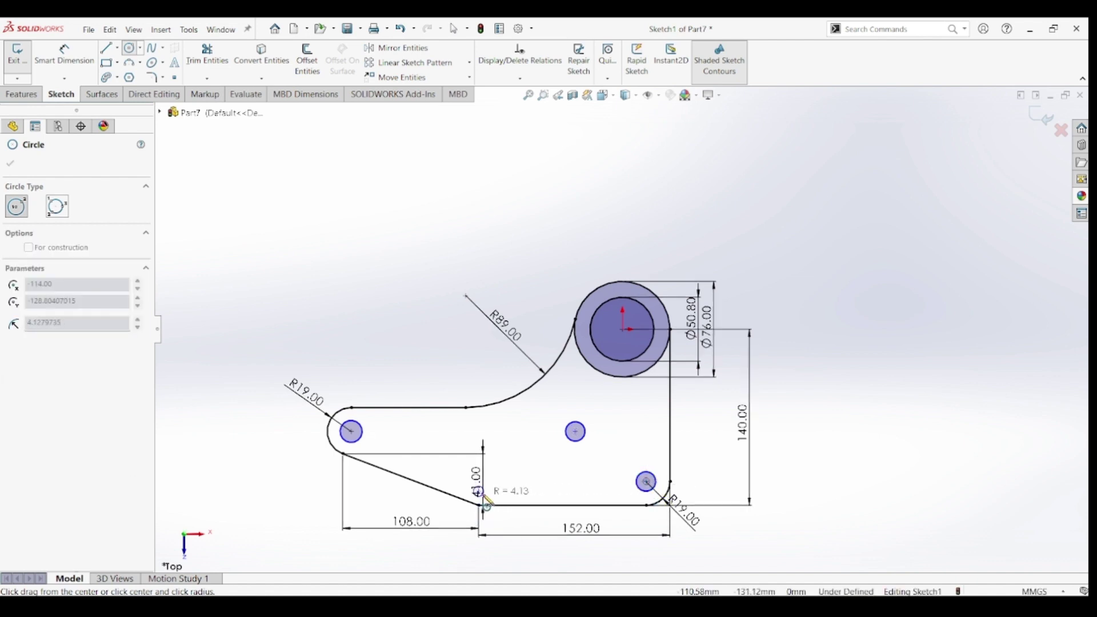
pyautogui.press('Escape')
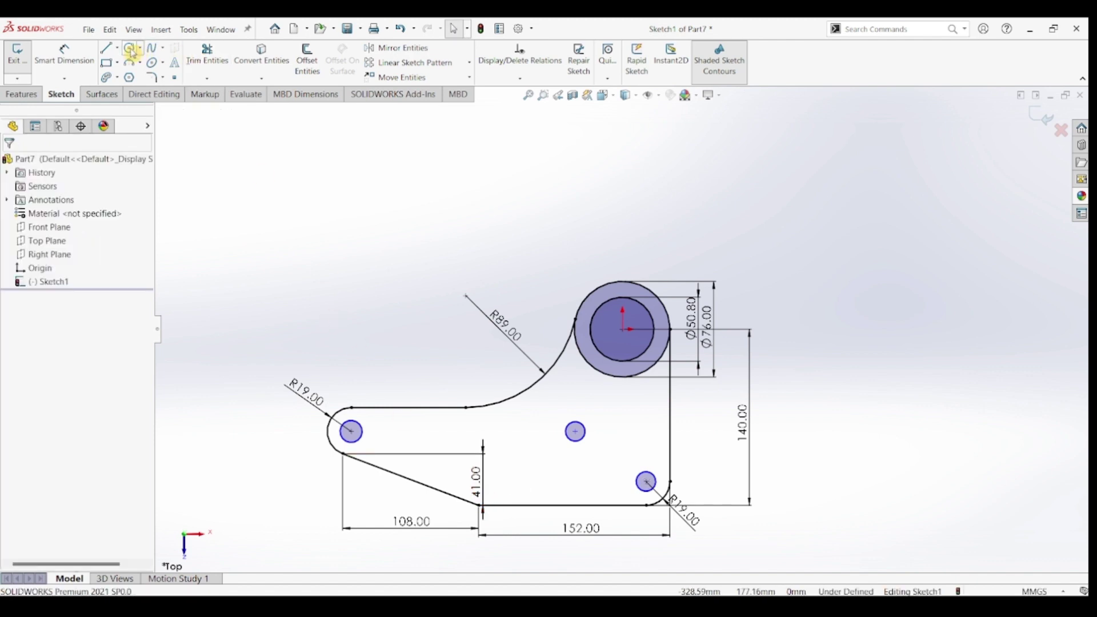
pyautogui.click(647, 483)
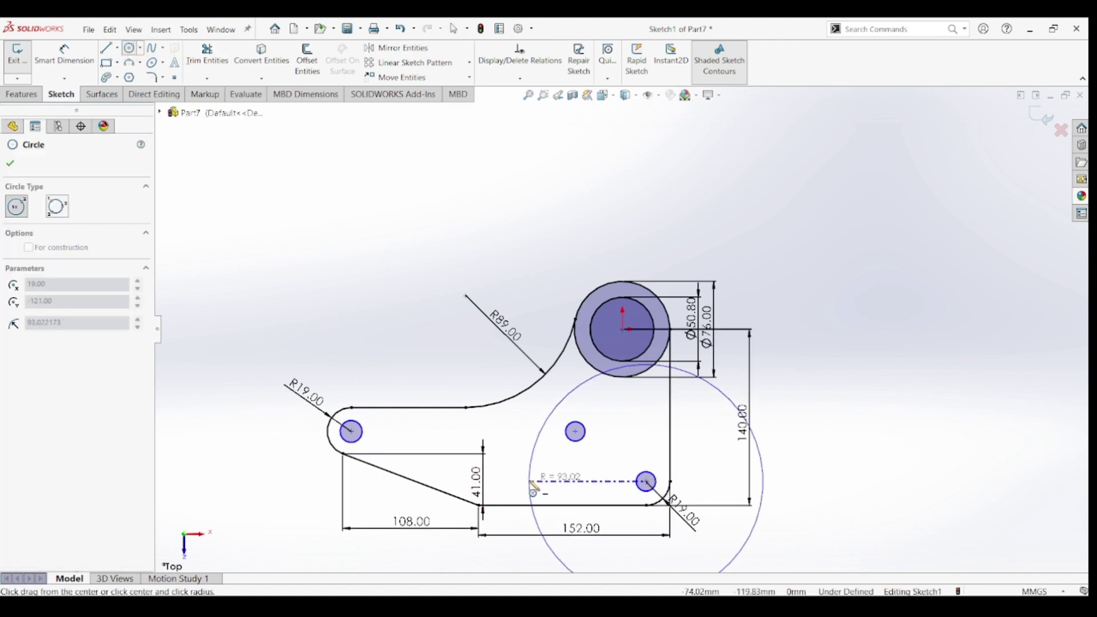
pyautogui.press('Escape')
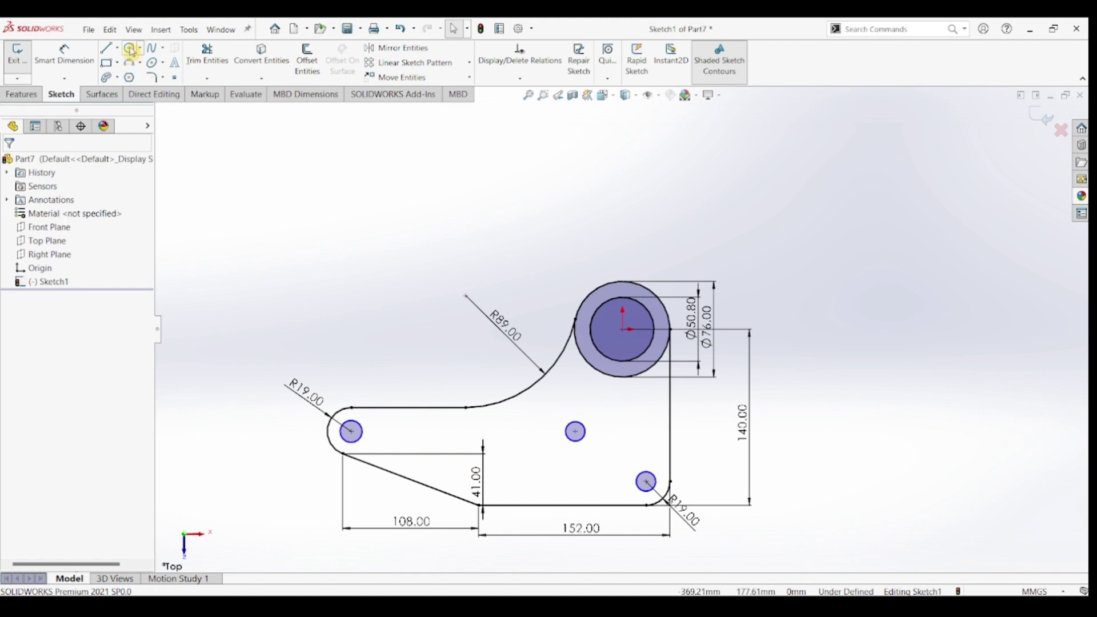
# Step: Add a hole above the lower outline corner and move the 41.00 dimension left
pyautogui.click(131, 49)
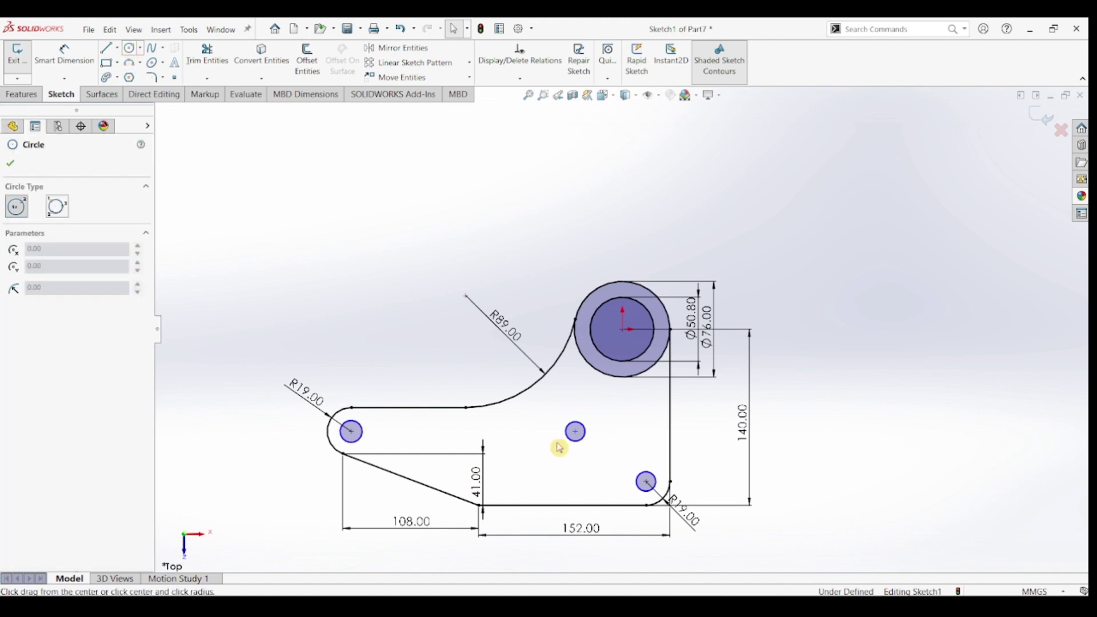
pyautogui.click(478, 482)
pyautogui.click(488, 493)
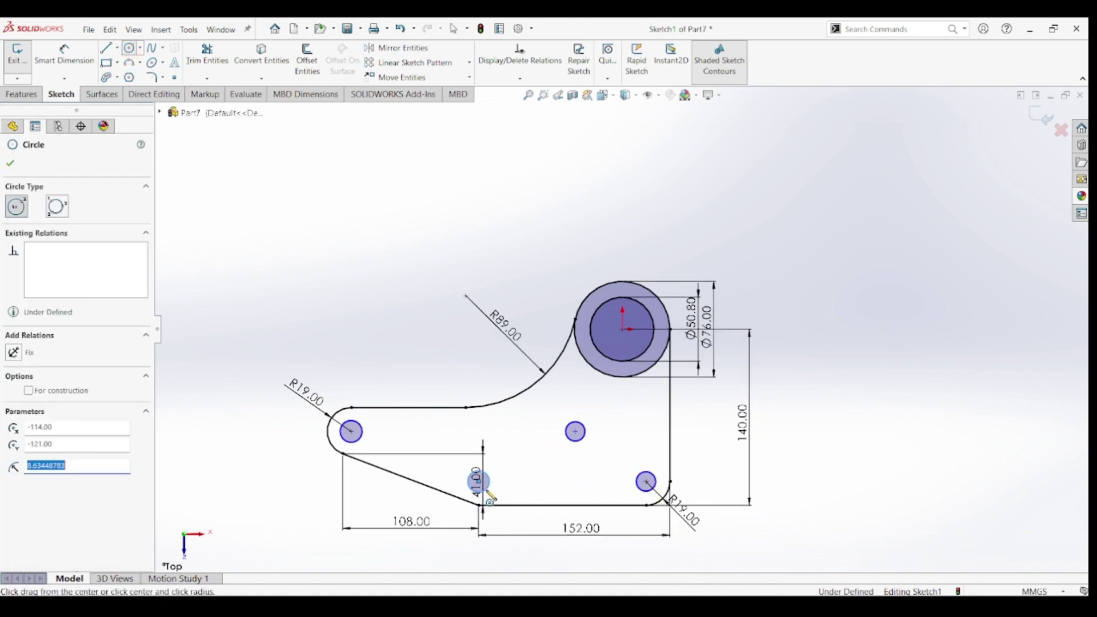
pyautogui.press('Escape')
pyautogui.moveTo(480, 466); pyautogui.dragTo(302, 470)
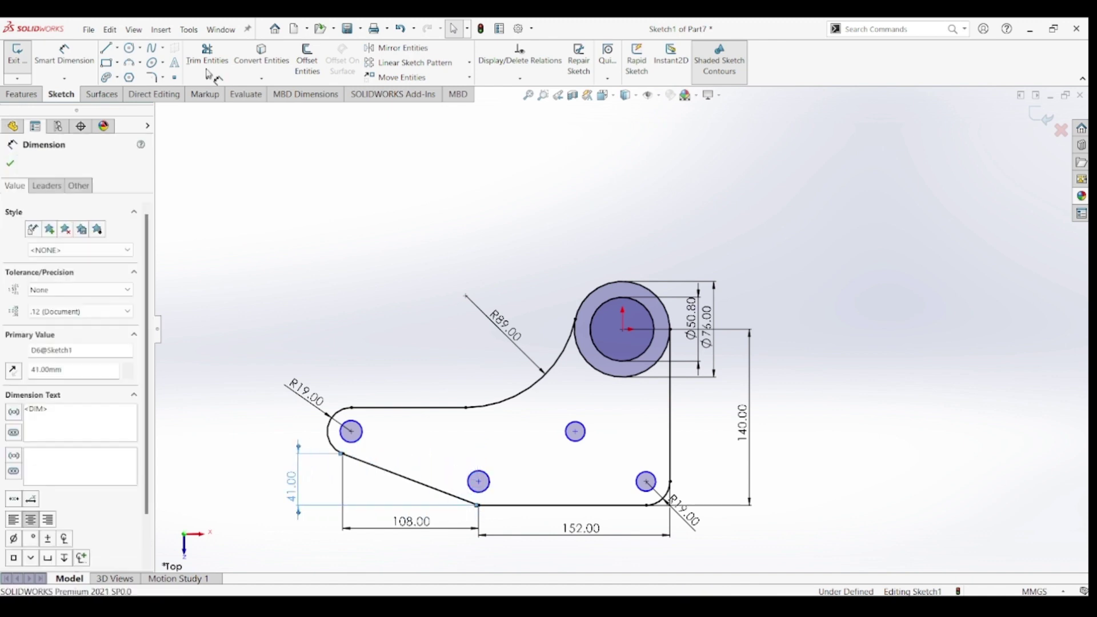
pyautogui.press('Escape')
# Step: Draw two more small holes near the left end and below-right of the middle hole
pyautogui.click(130, 49)
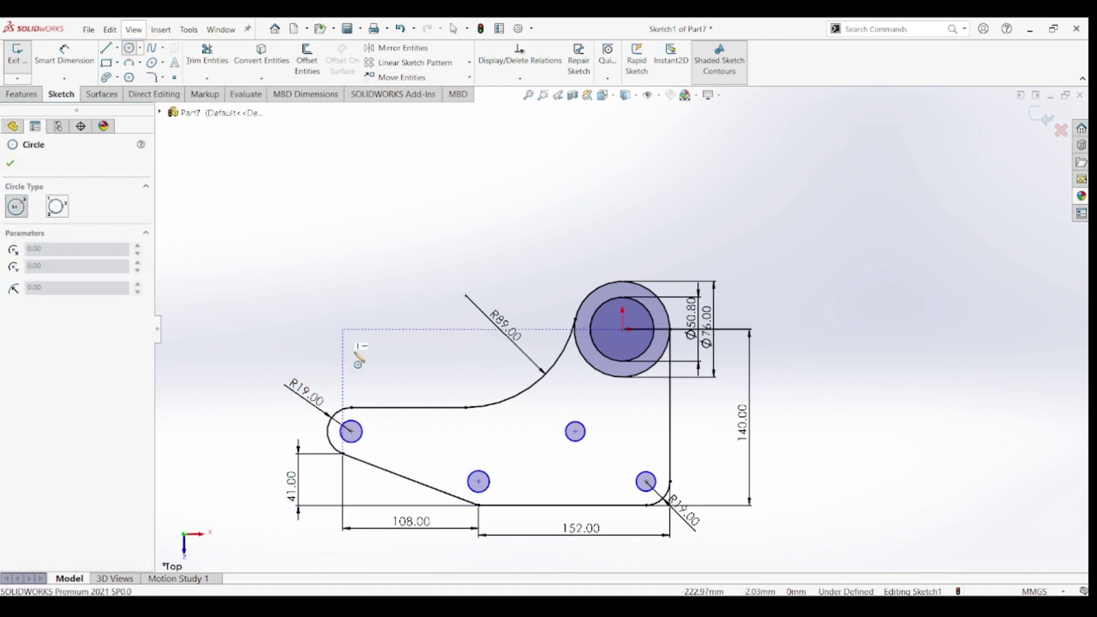
pyautogui.click(411, 448)
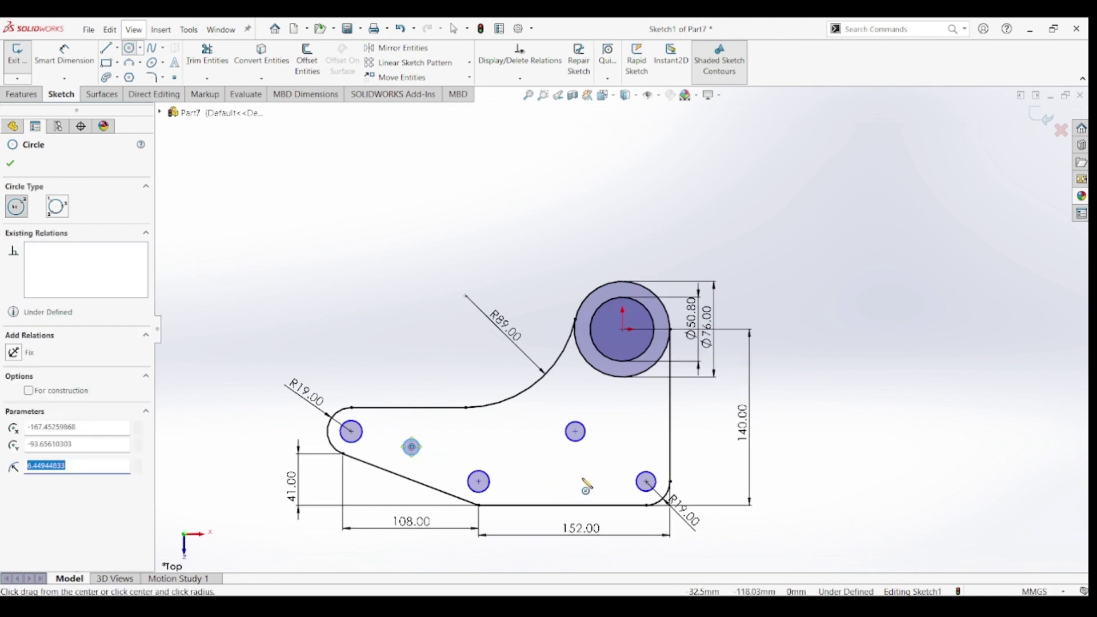
pyautogui.moveTo(603, 472); pyautogui.dragTo(610, 474)
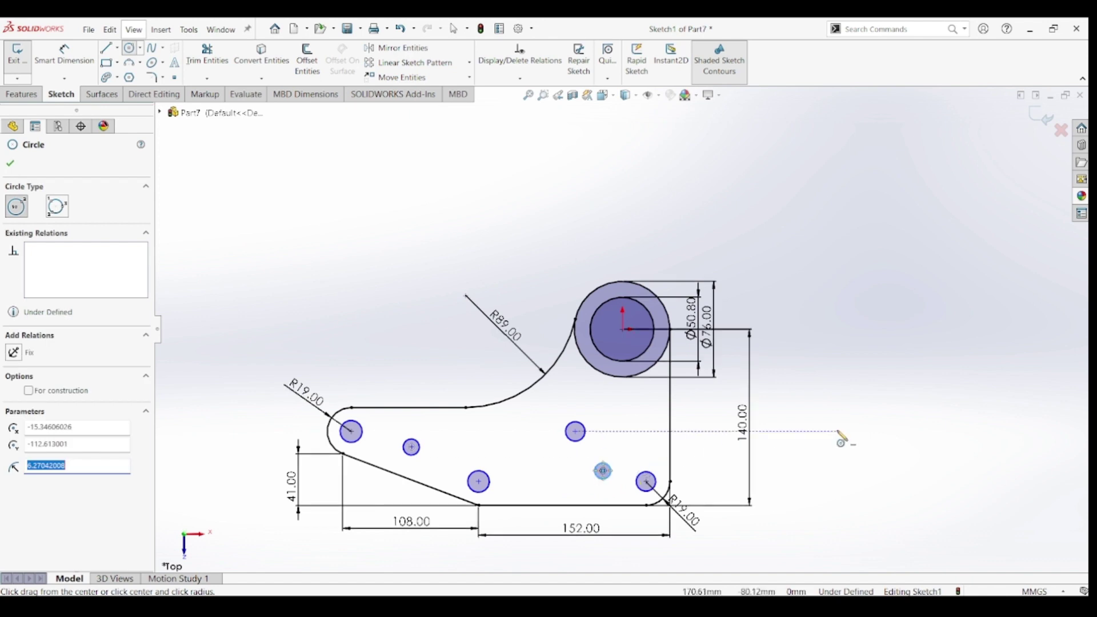
pyautogui.press('Escape')
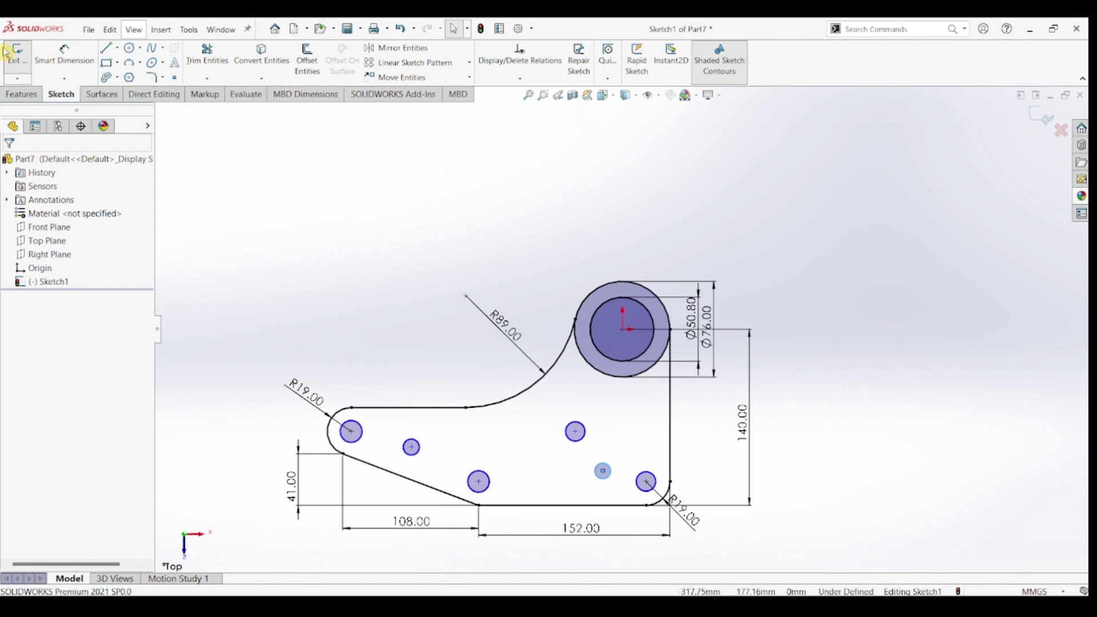
# Step: Dimension the left-end hole circle to a 14 mm diameter
pyautogui.click(64, 54)
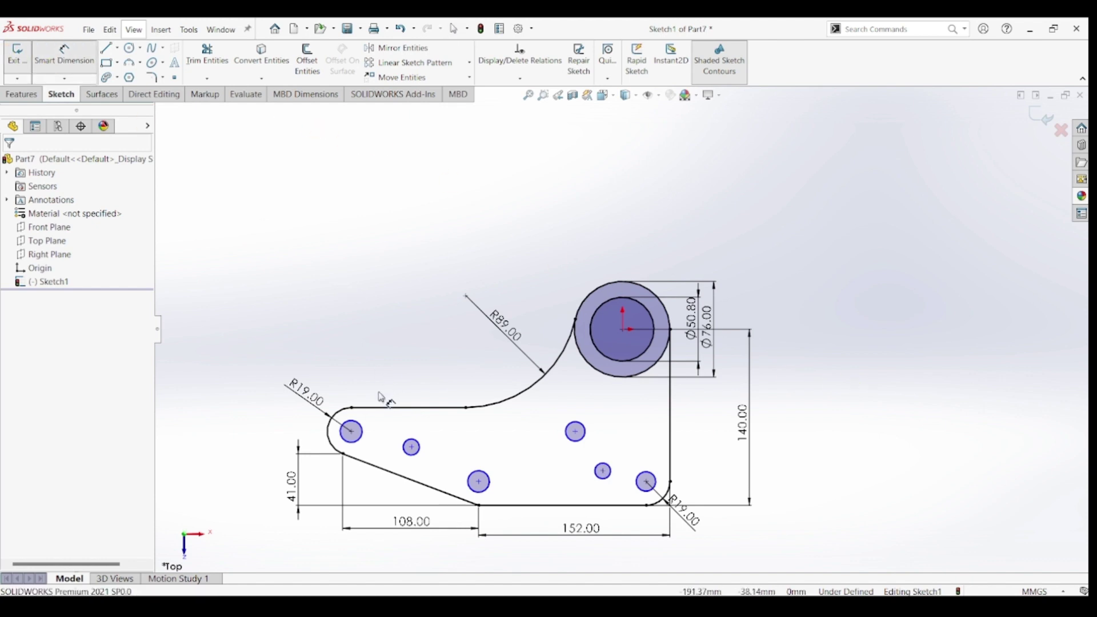
pyautogui.click(350, 430)
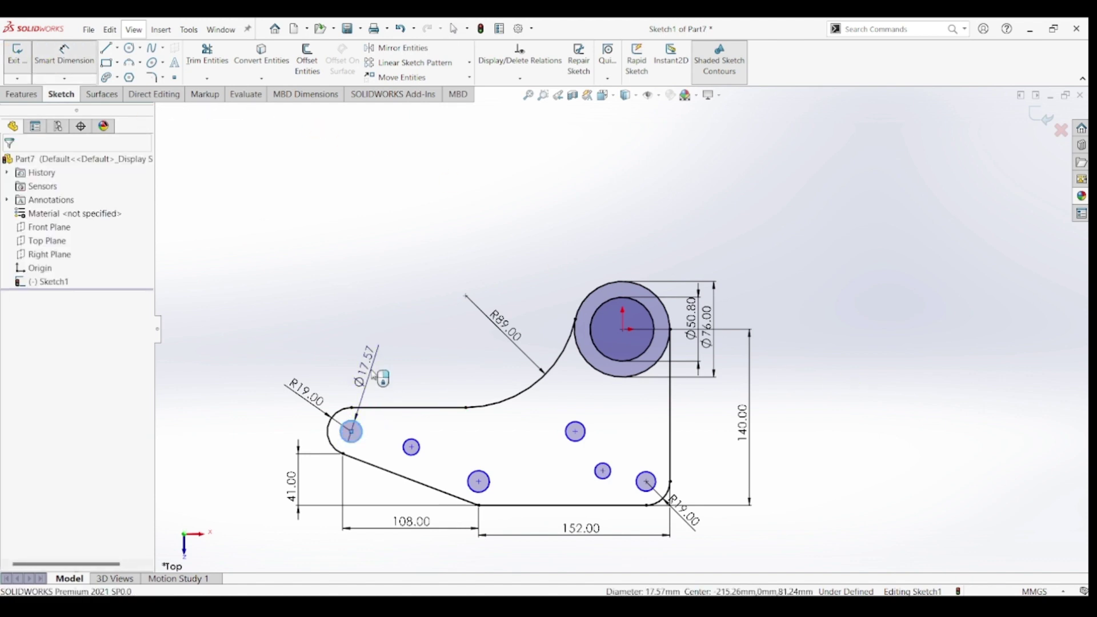
pyautogui.click(374, 375)
pyautogui.write('14')
pyautogui.press('Return')
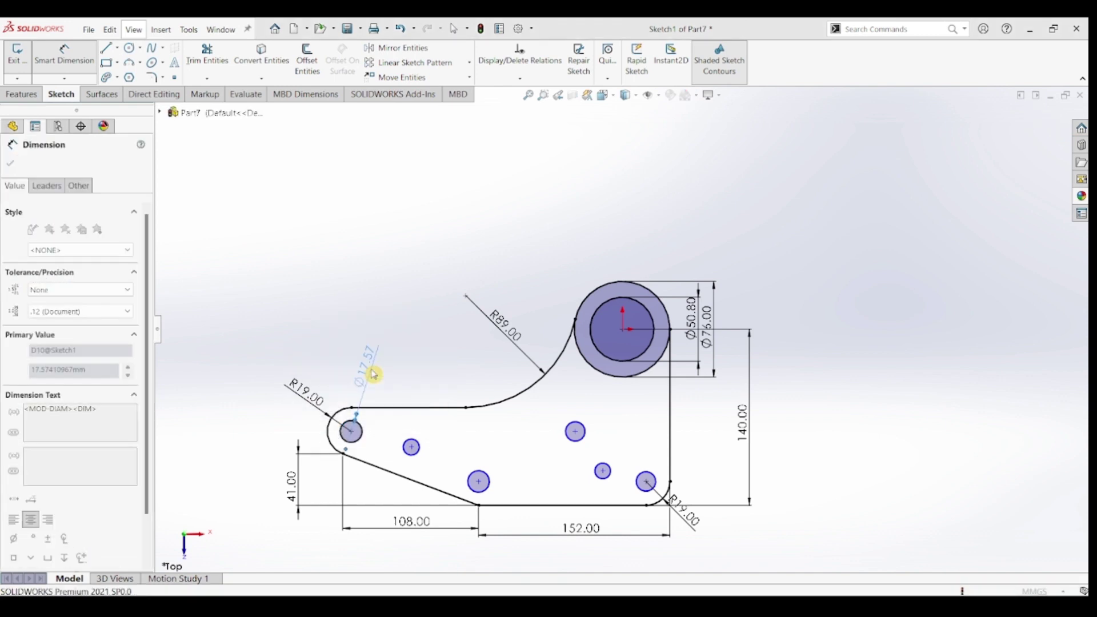
pyautogui.press('Escape')
pyautogui.press('Escape')
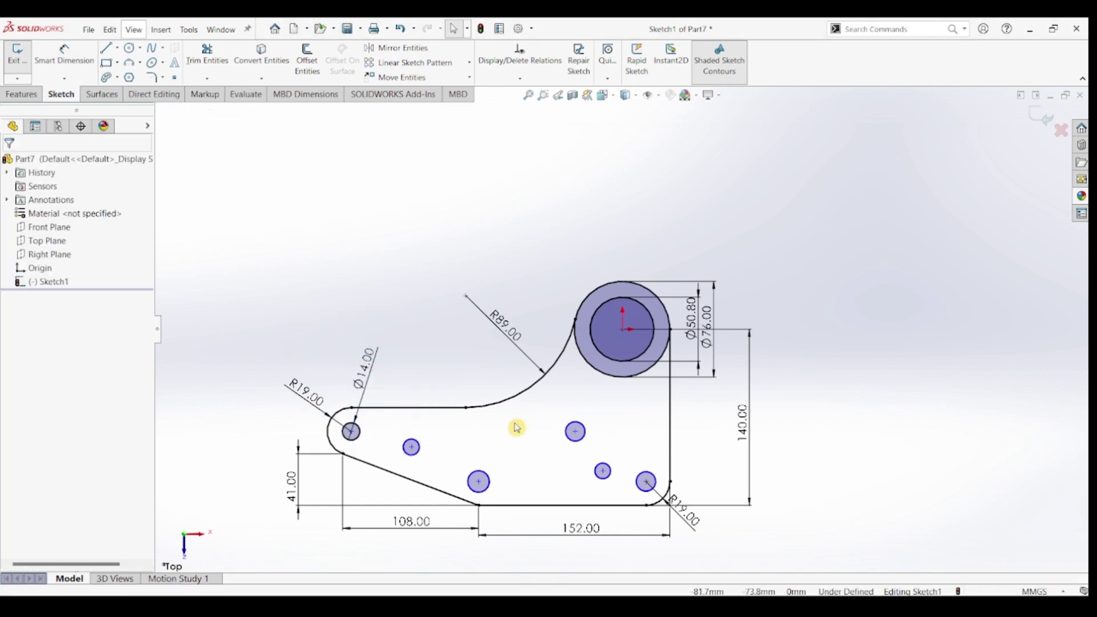
pyautogui.click(354, 432)
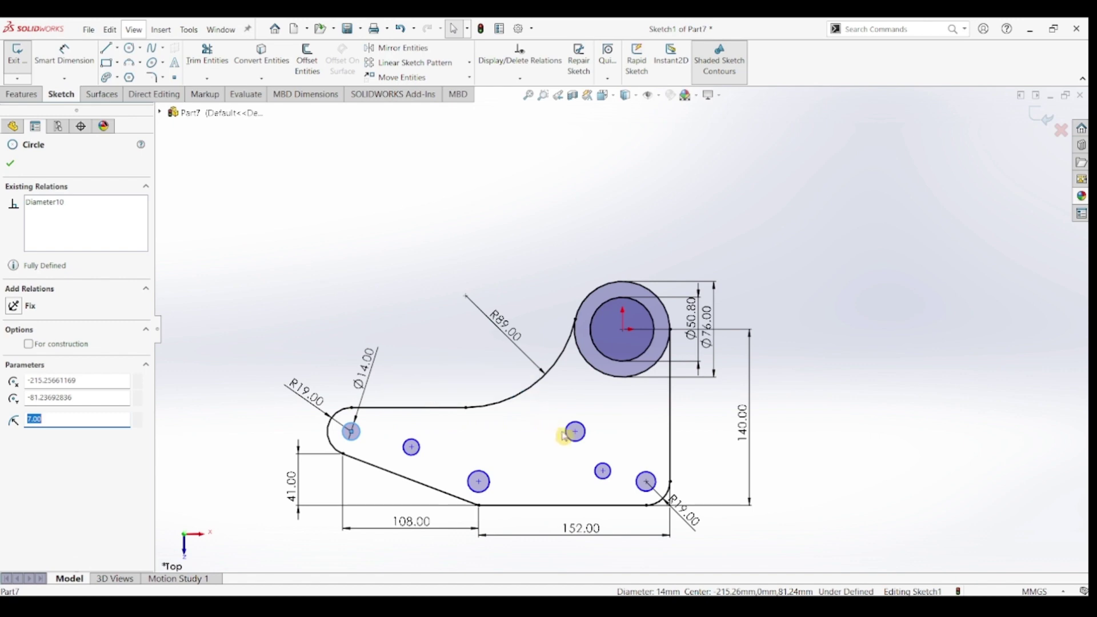
pyautogui.keyDown('ctrl'); pyautogui.click(479, 482); pyautogui.keyUp('ctrl')
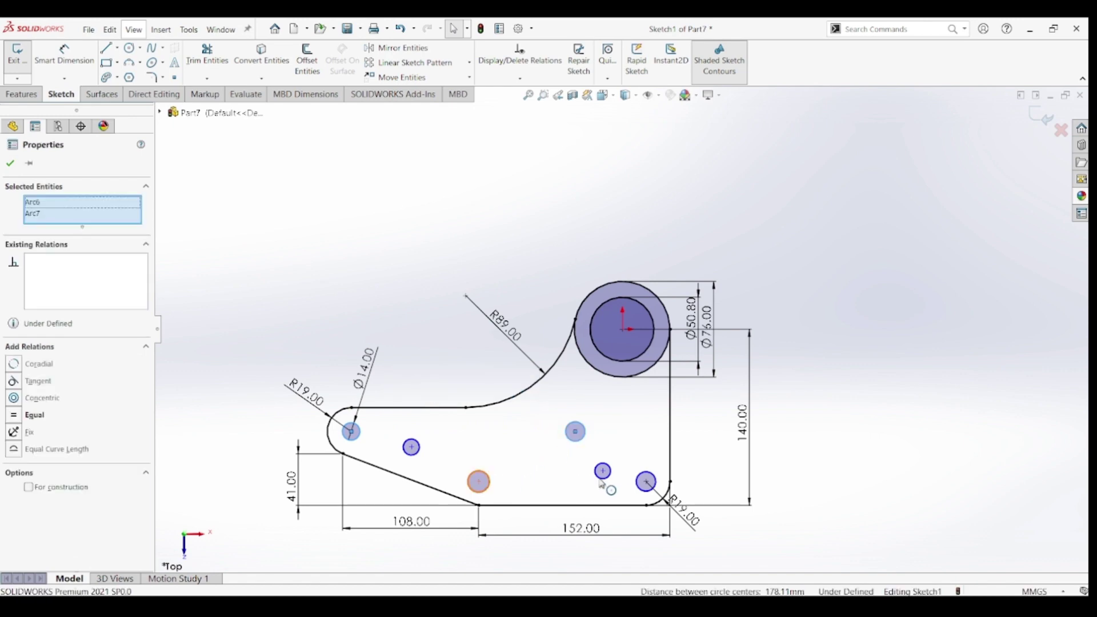
# Step: Apply an Equal relation so the selected holes match the Ø14 left-end hole
pyautogui.keyDown('ctrl'); pyautogui.click(644, 482); pyautogui.keyUp('ctrl')
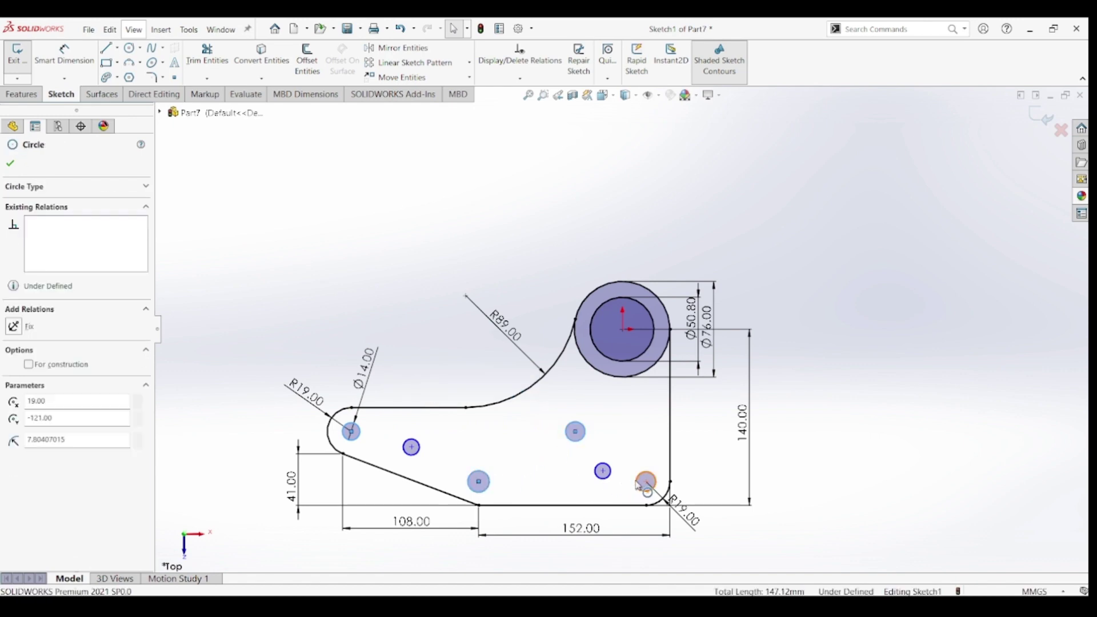
pyautogui.click(12, 423)
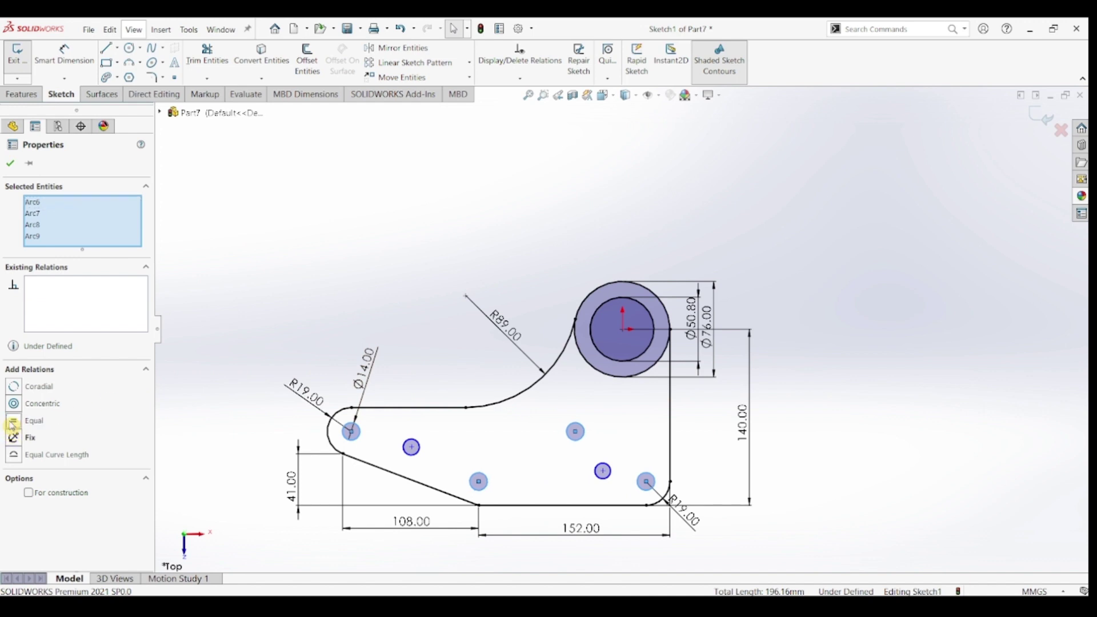
pyautogui.click(8, 165)
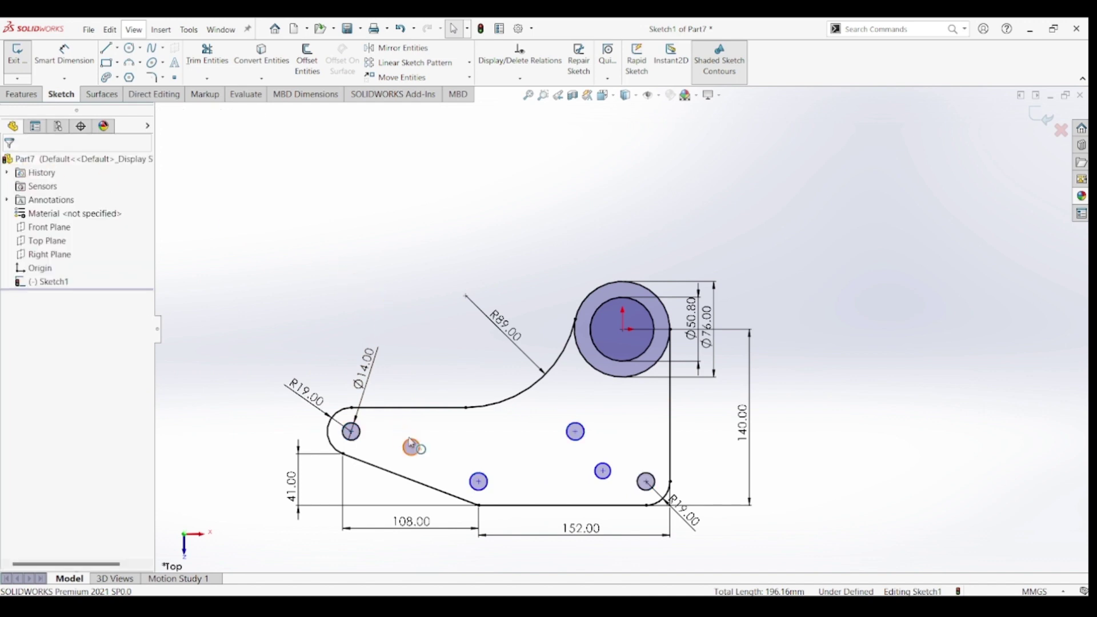
# Step: Dimension the small hole near the left end to Ø10 mm
pyautogui.press('d')
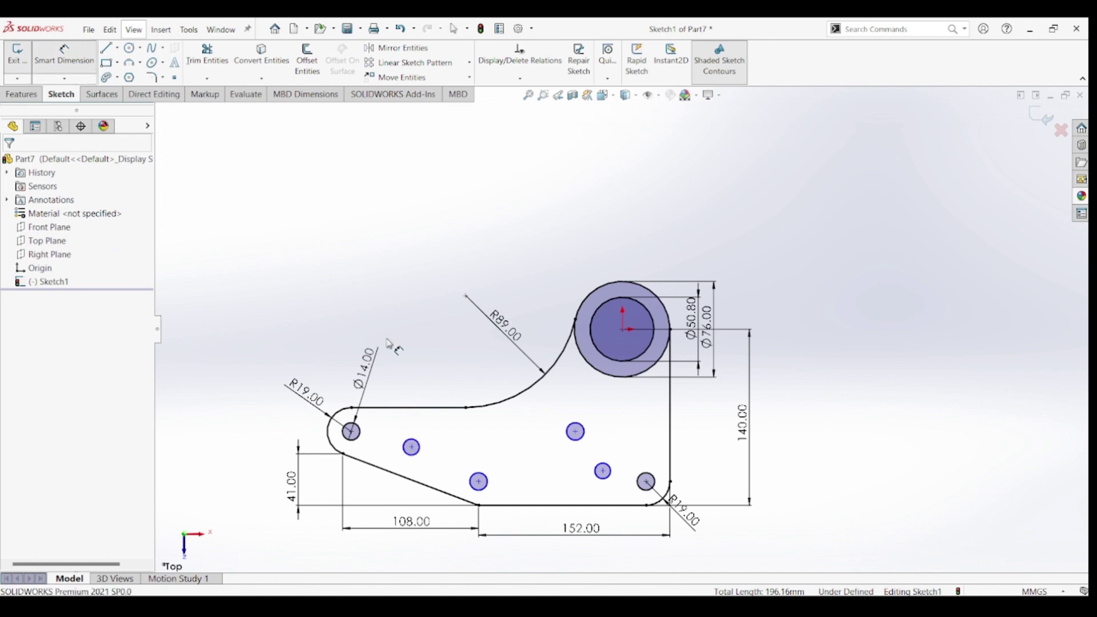
pyautogui.click(411, 447)
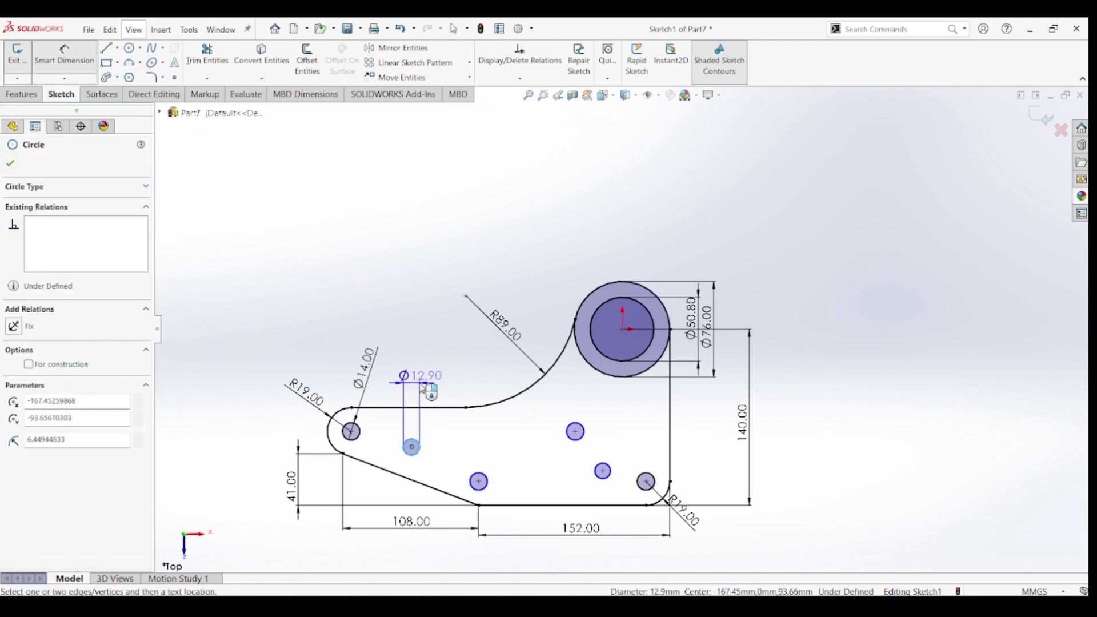
pyautogui.click(426, 386)
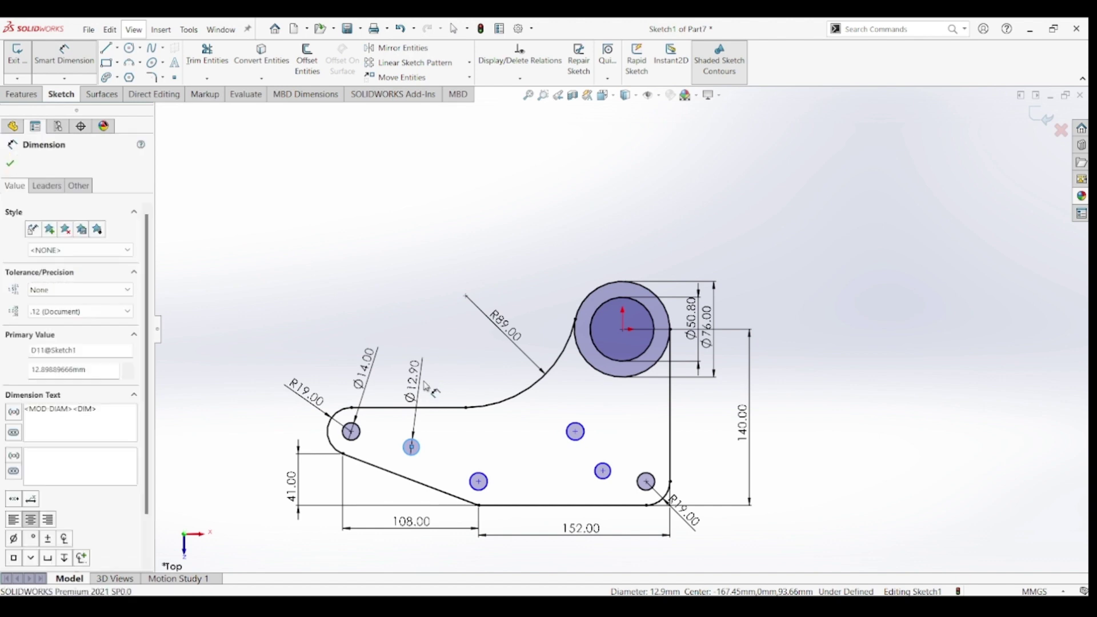
pyautogui.write('10')
pyautogui.press('Return')
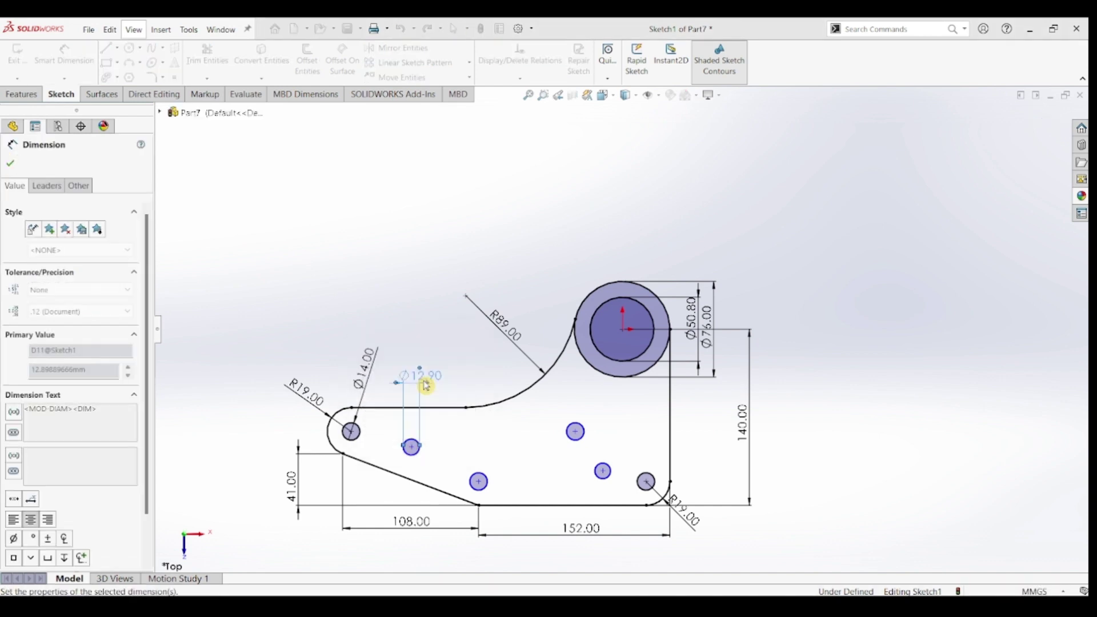
pyautogui.press('Escape')
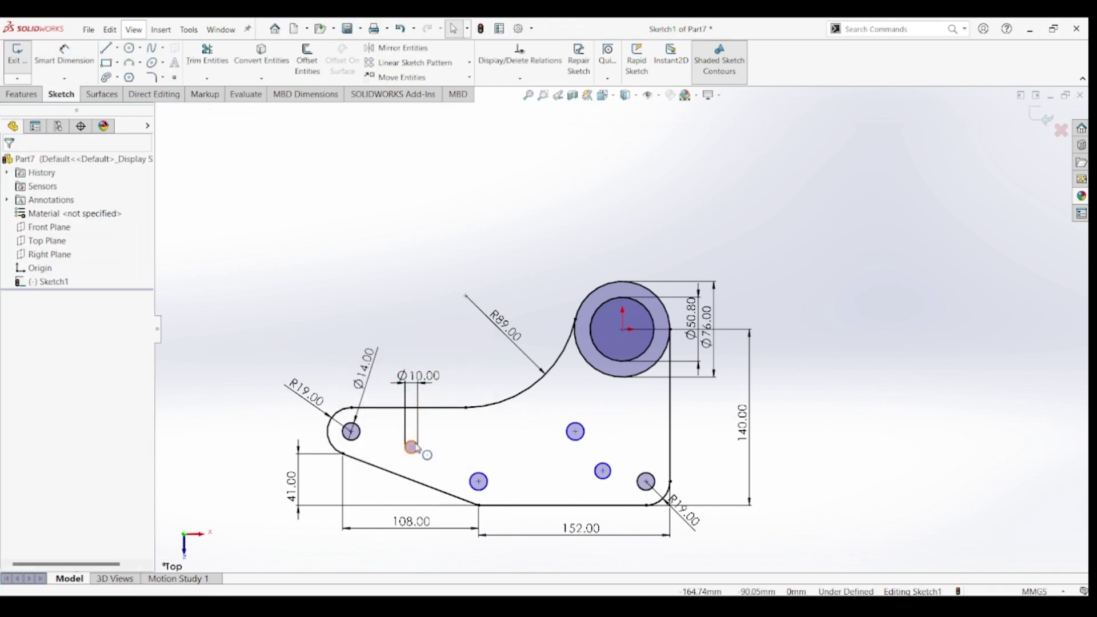
# Step: Make the other small hole equal in size to the Ø10 hole
pyautogui.click(411, 446)
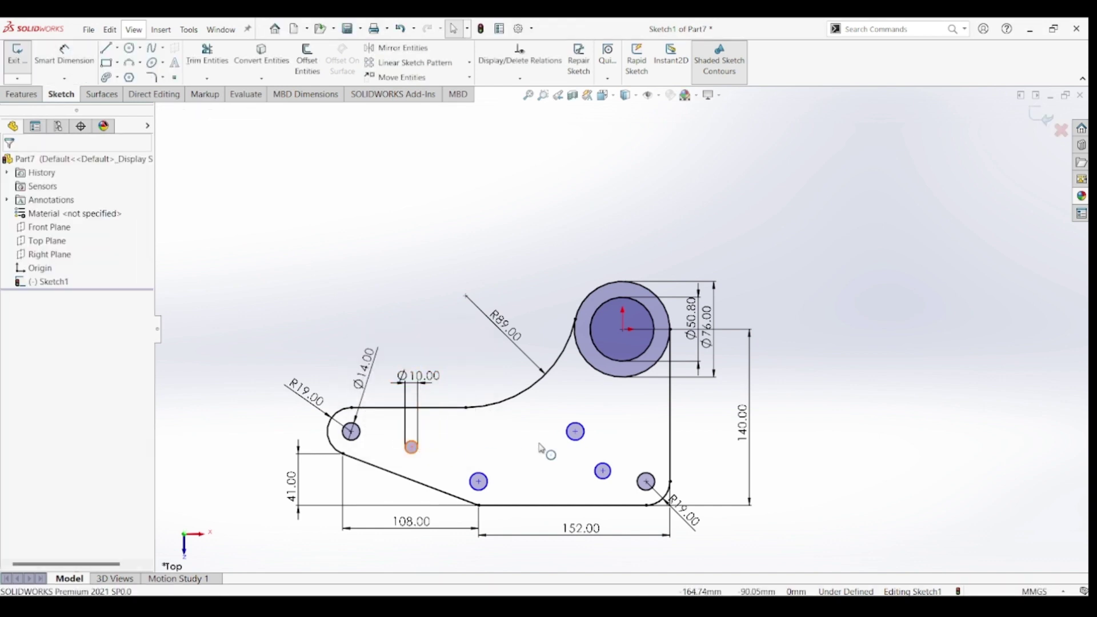
pyautogui.keyDown('ctrl'); pyautogui.click(600, 480); pyautogui.keyUp('ctrl')
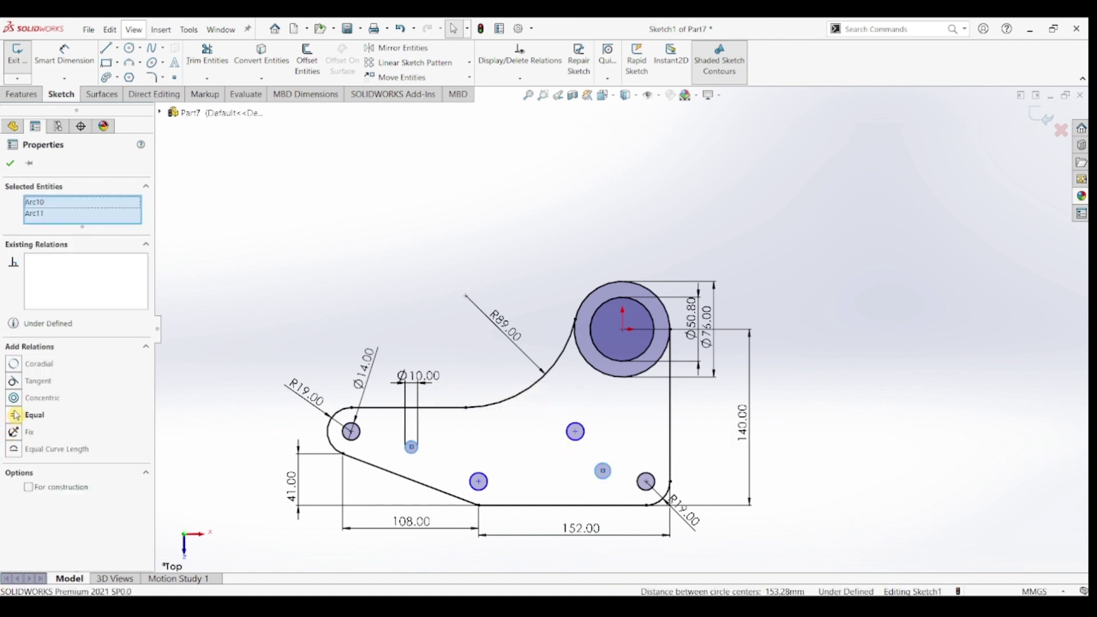
pyautogui.click(15, 415)
# Step: Dimension the small hole 25 mm horizontally from the left end hole's centre
pyautogui.click(13, 164)
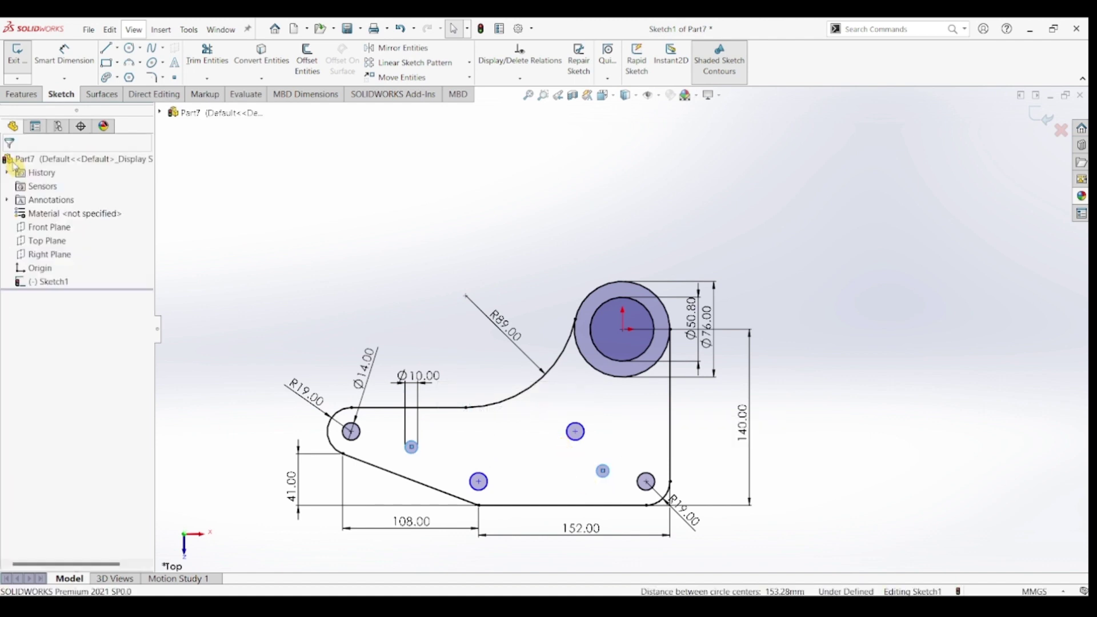
pyautogui.click(64, 55)
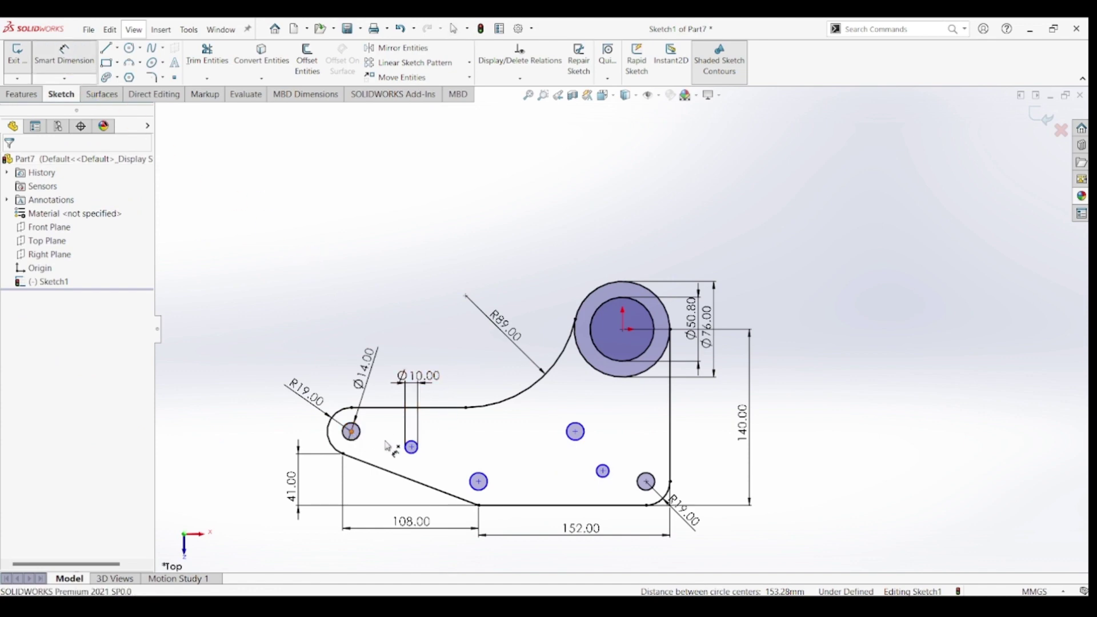
pyautogui.click(411, 447)
pyautogui.click(351, 432)
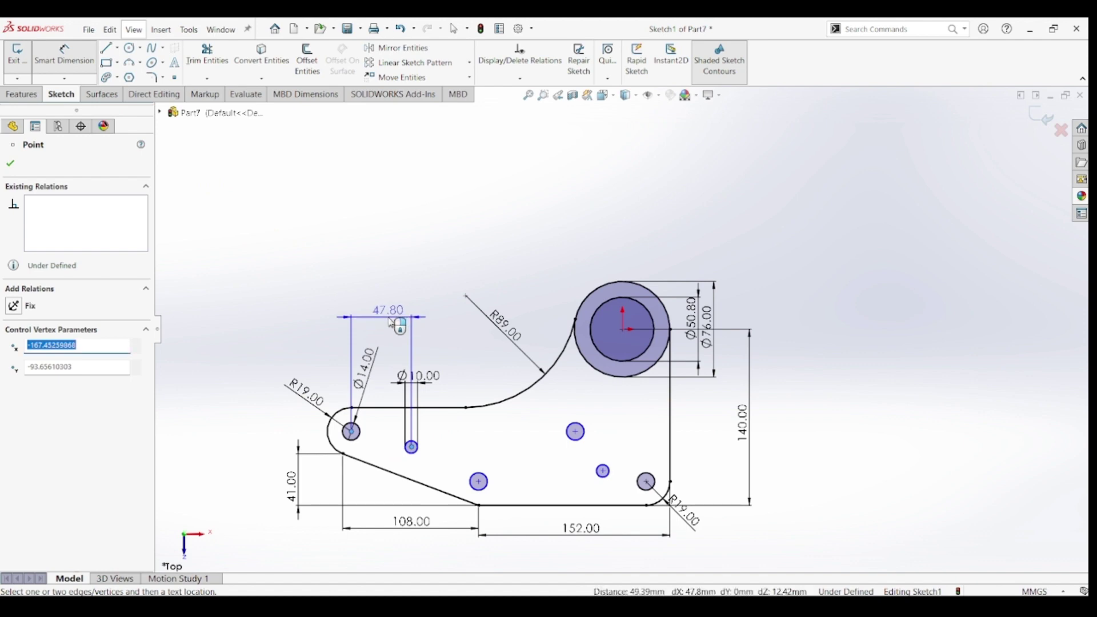
pyautogui.click(390, 323)
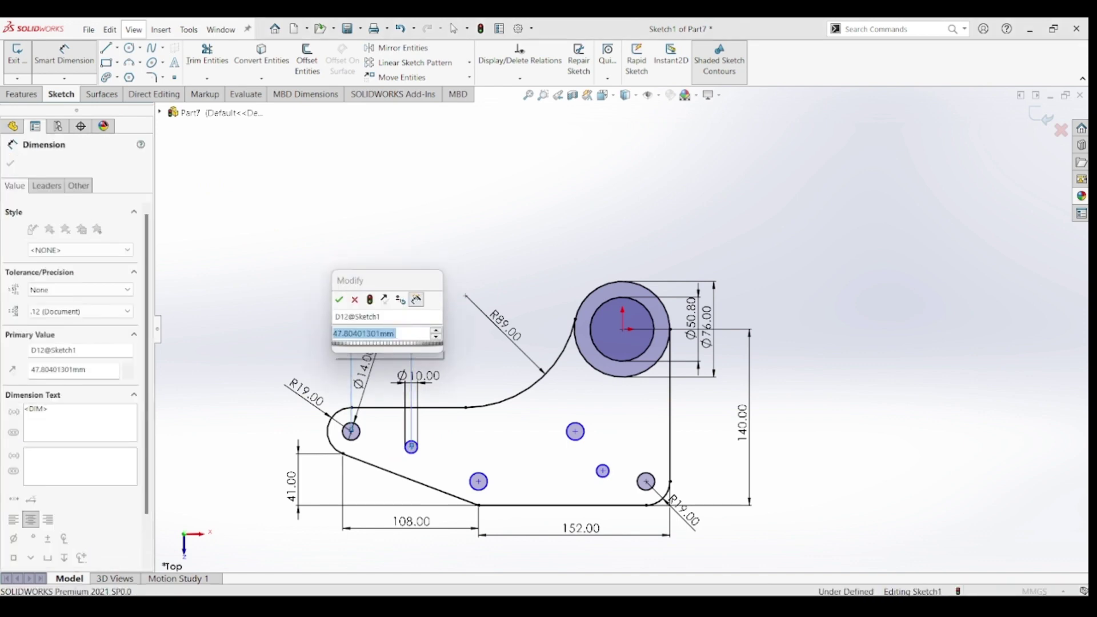
pyautogui.press('Return')
pyautogui.write('25')
pyautogui.press('Return')
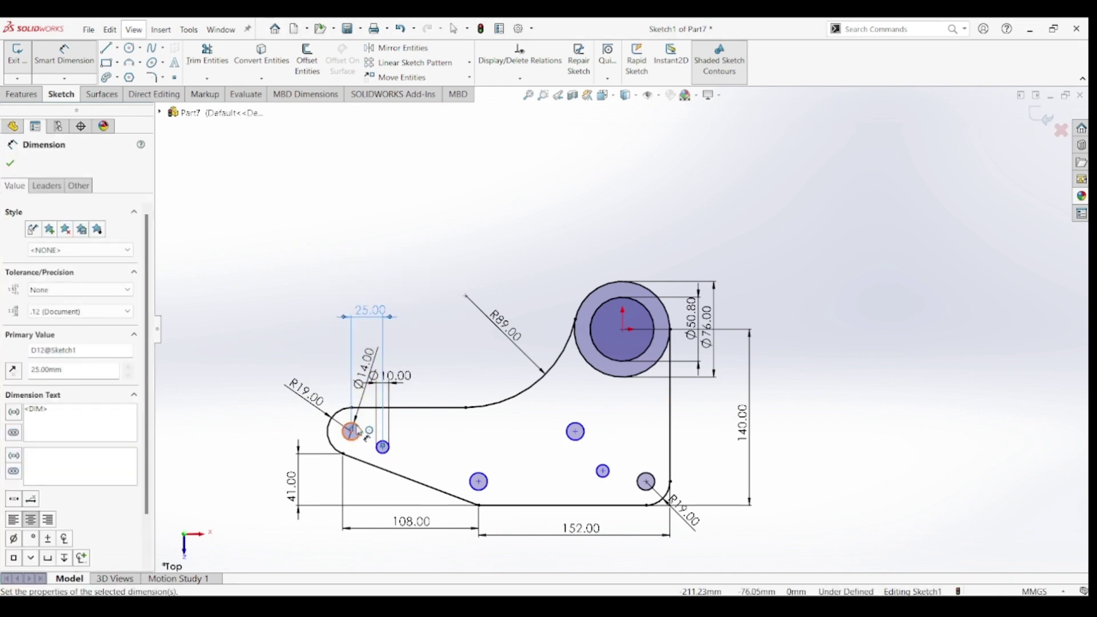
# Step: Add a 13 mm vertical offset between the end hole and the small hole
pyautogui.click(352, 432)
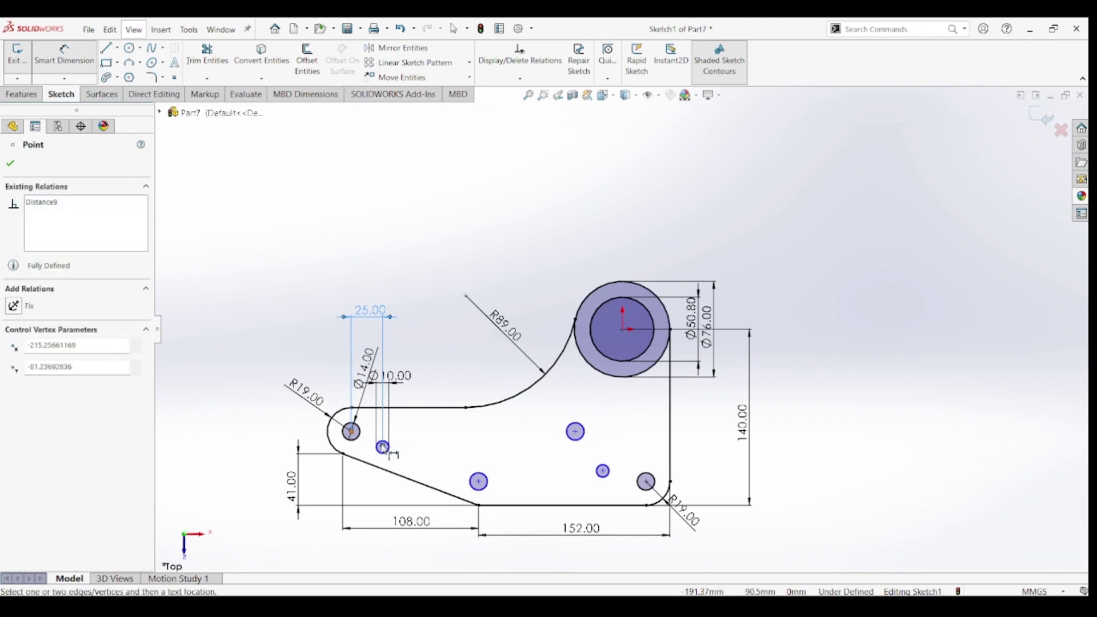
pyautogui.click(383, 447)
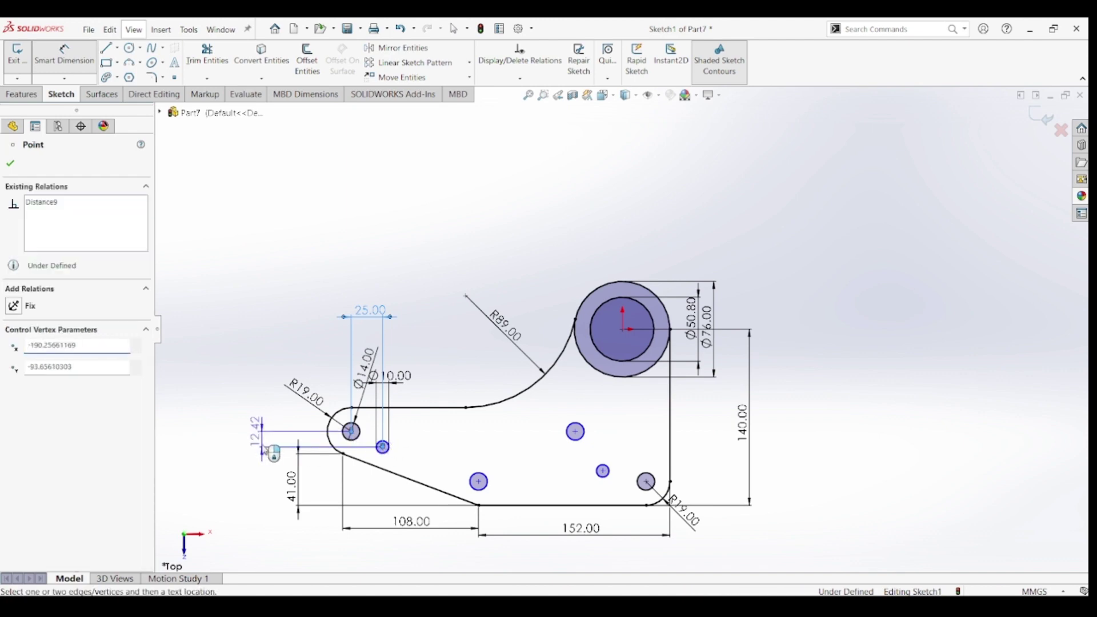
pyautogui.click(255, 439)
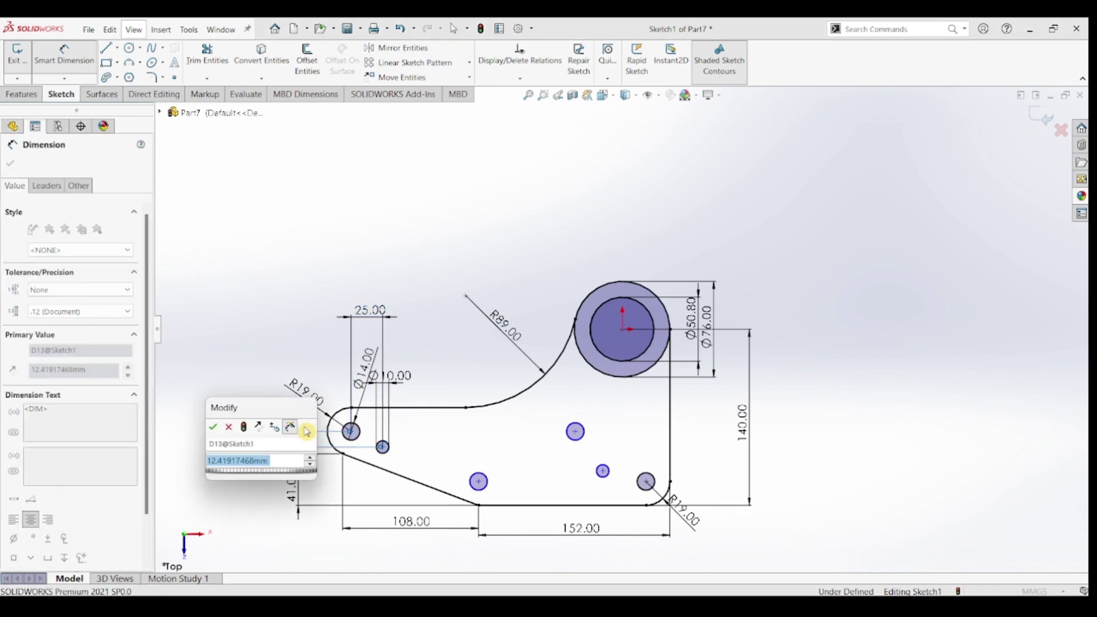
pyautogui.write('13')
pyautogui.press('Return')
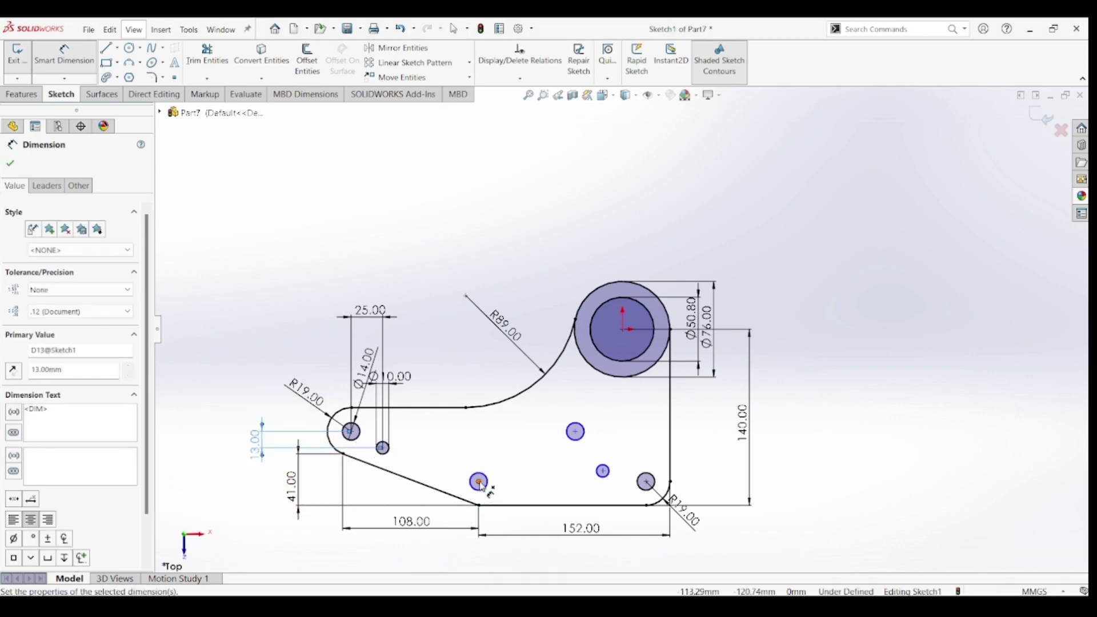
# Step: Dimension the lower middle hole's centre 19 mm up from the bottom corner point
pyautogui.click(479, 505)
pyautogui.click(478, 482)
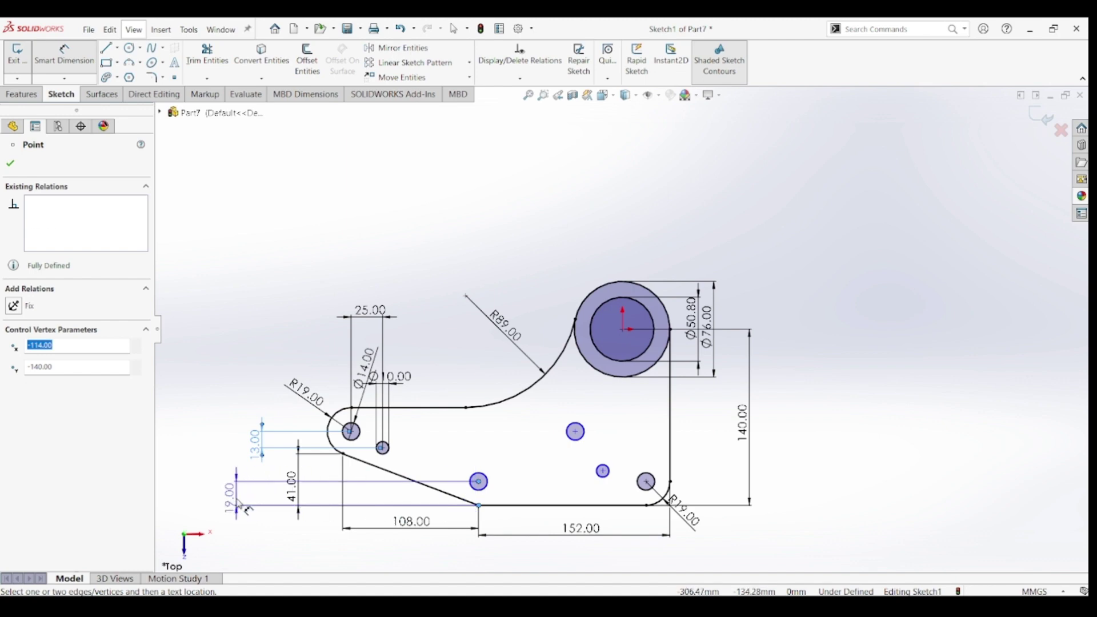
pyautogui.click(243, 506)
pyautogui.click(243, 507)
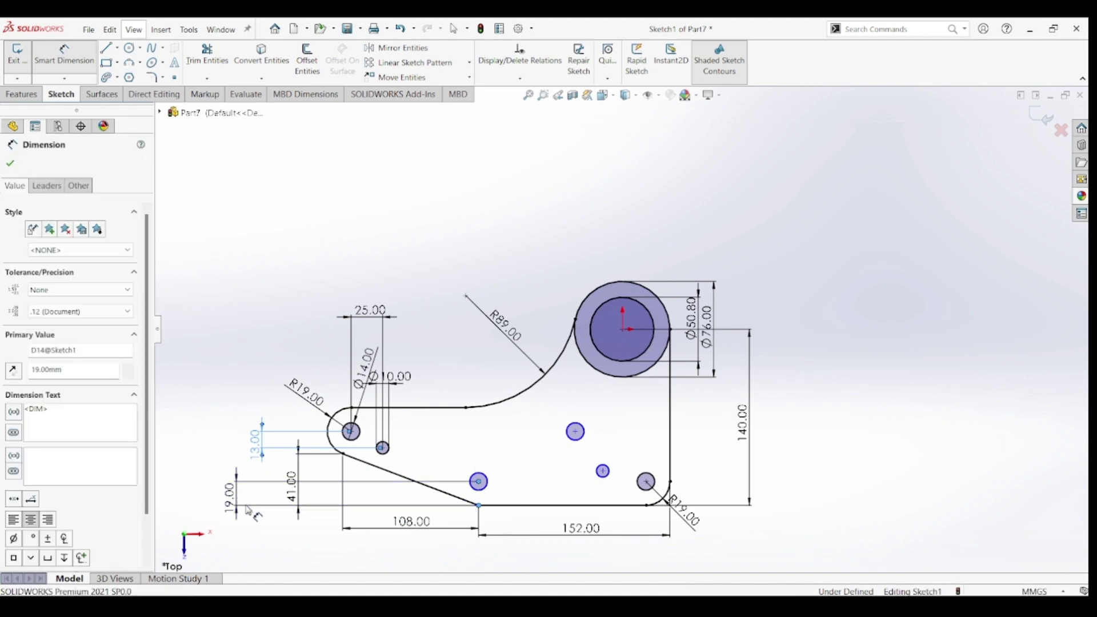
pyautogui.press('Return')
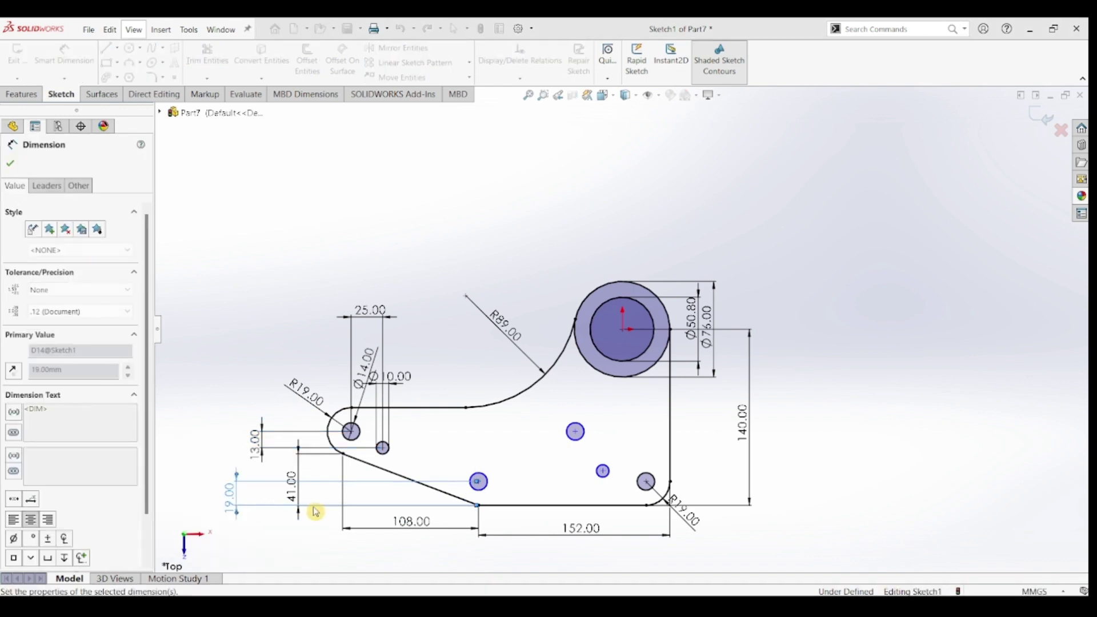
pyautogui.press('Escape')
pyautogui.press('Escape')
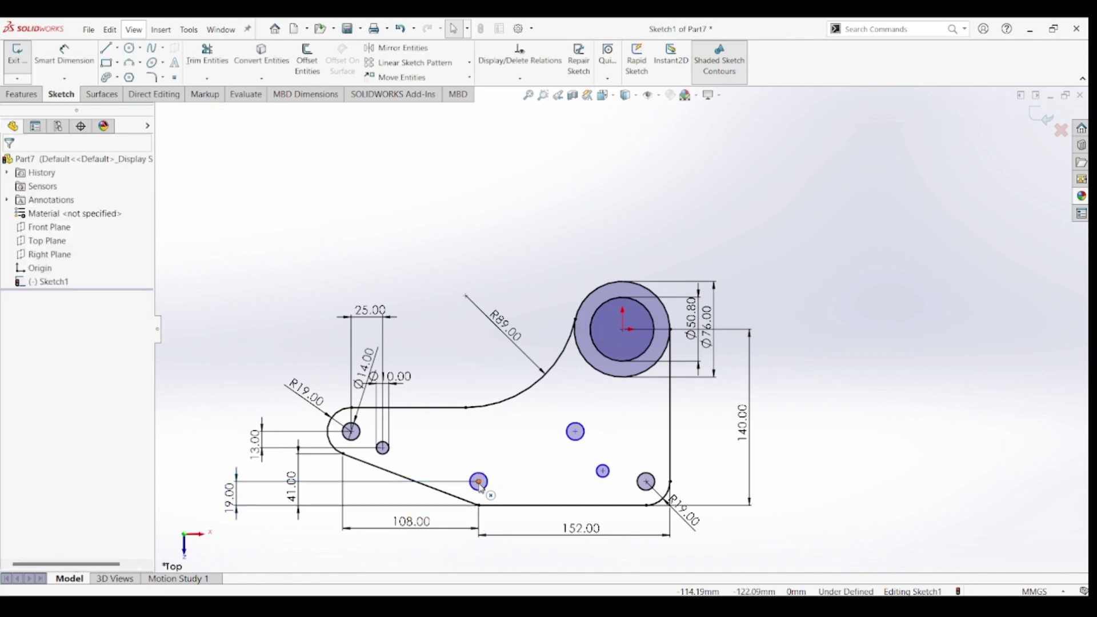
# Step: Make the corner hole and lower middle hole centres horizontal
pyautogui.click(646, 482)
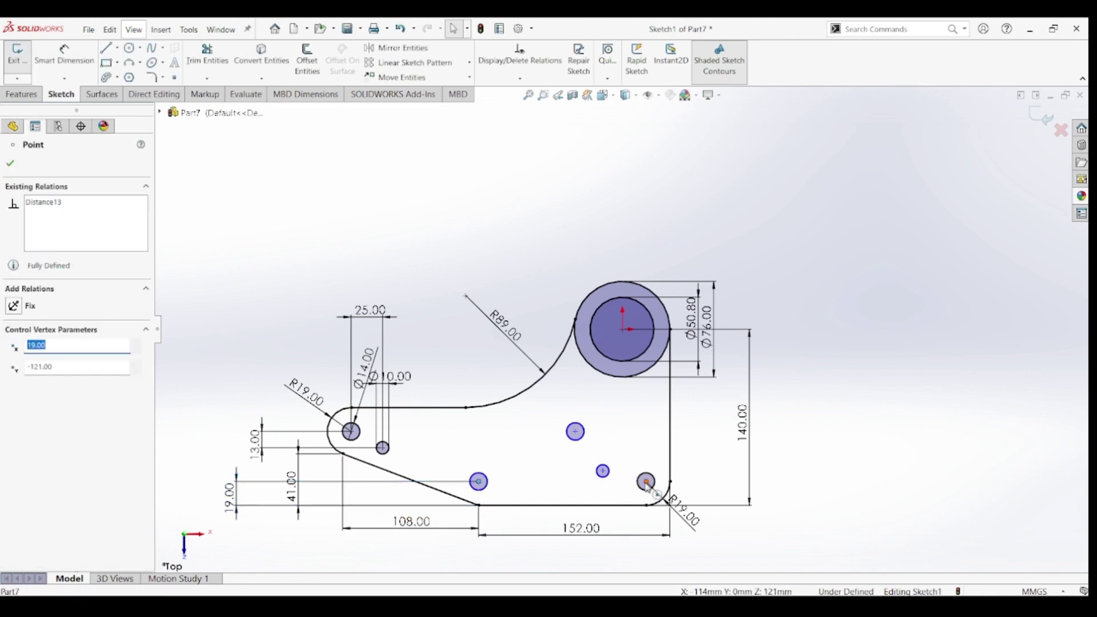
pyautogui.keyDown('ctrl'); pyautogui.click(646, 483); pyautogui.keyUp('ctrl')
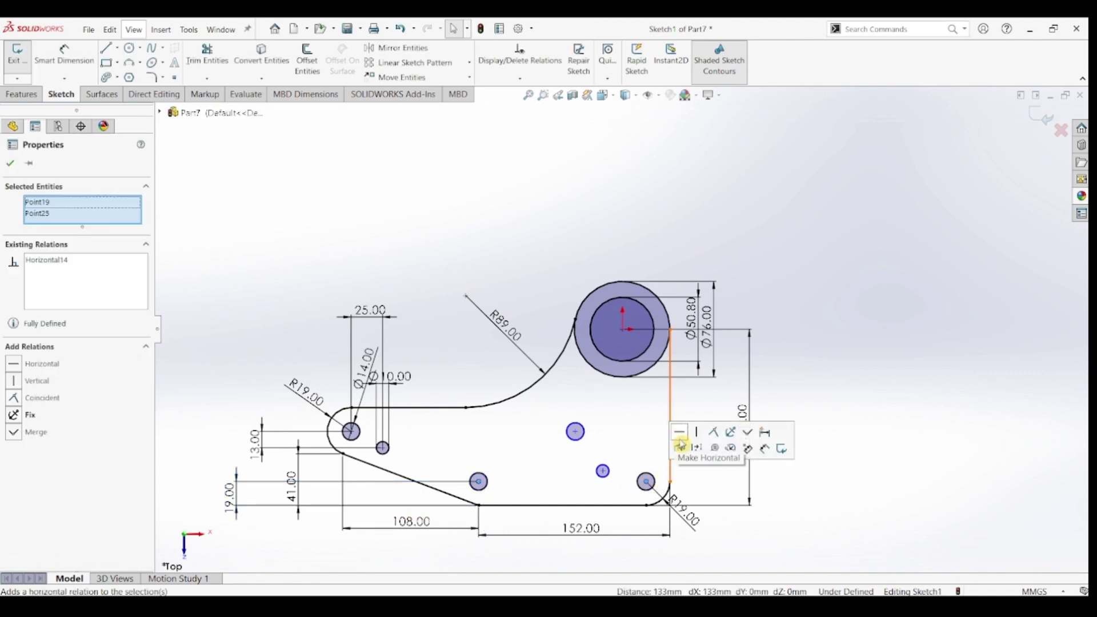
pyautogui.click(835, 457)
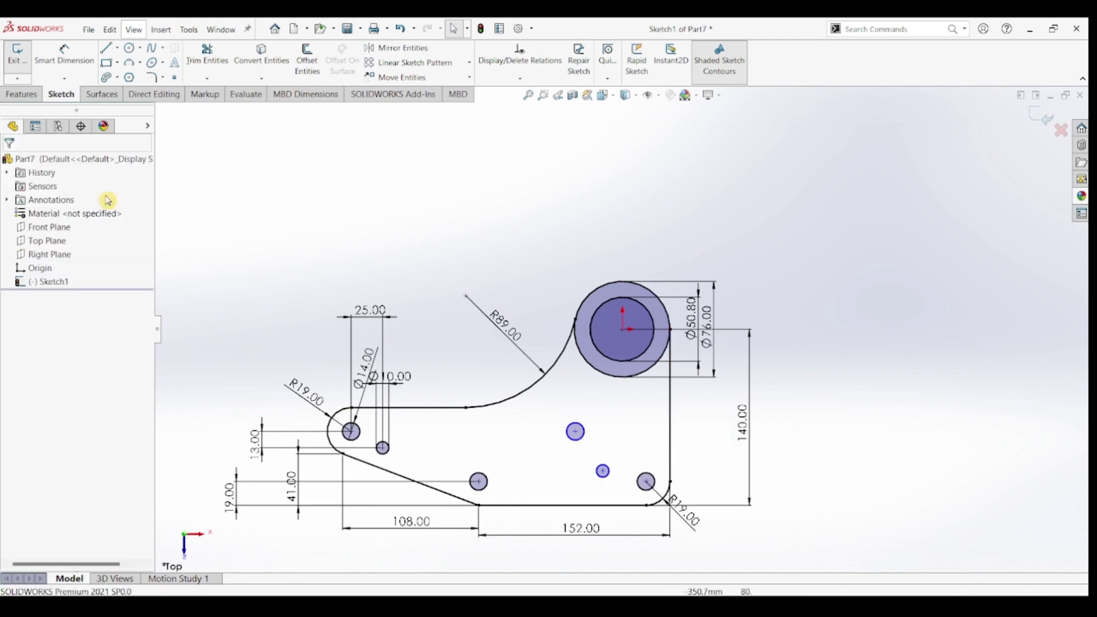
pyautogui.click(64, 54)
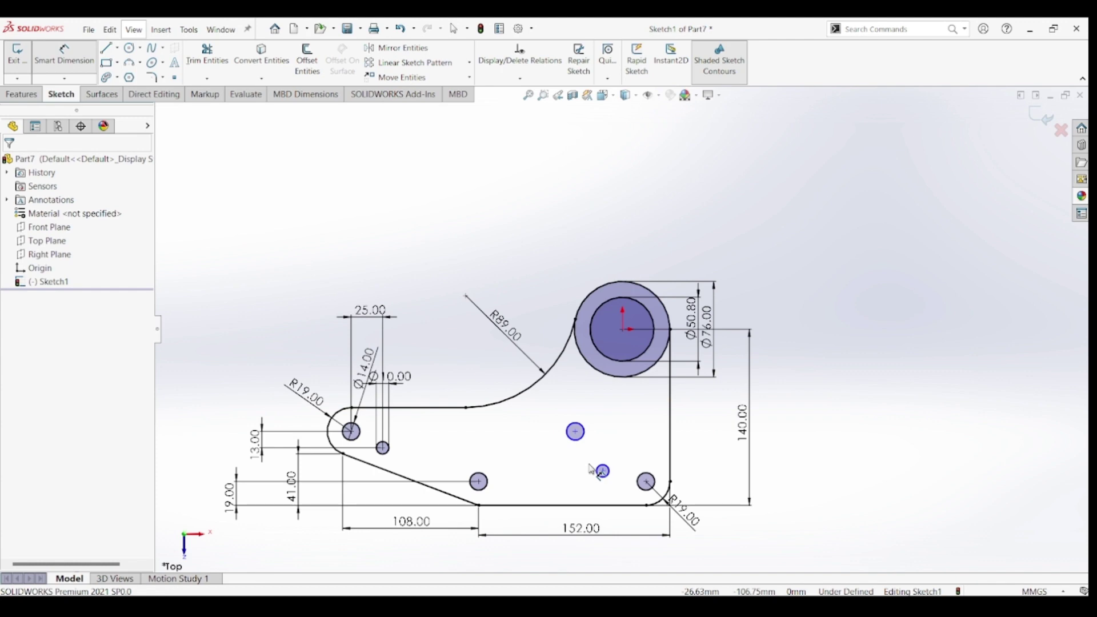
# Step: Add 70 mm and 25 mm horizontal spacings between the middle and small right hole centres
pyautogui.click(478, 482)
pyautogui.click(575, 431)
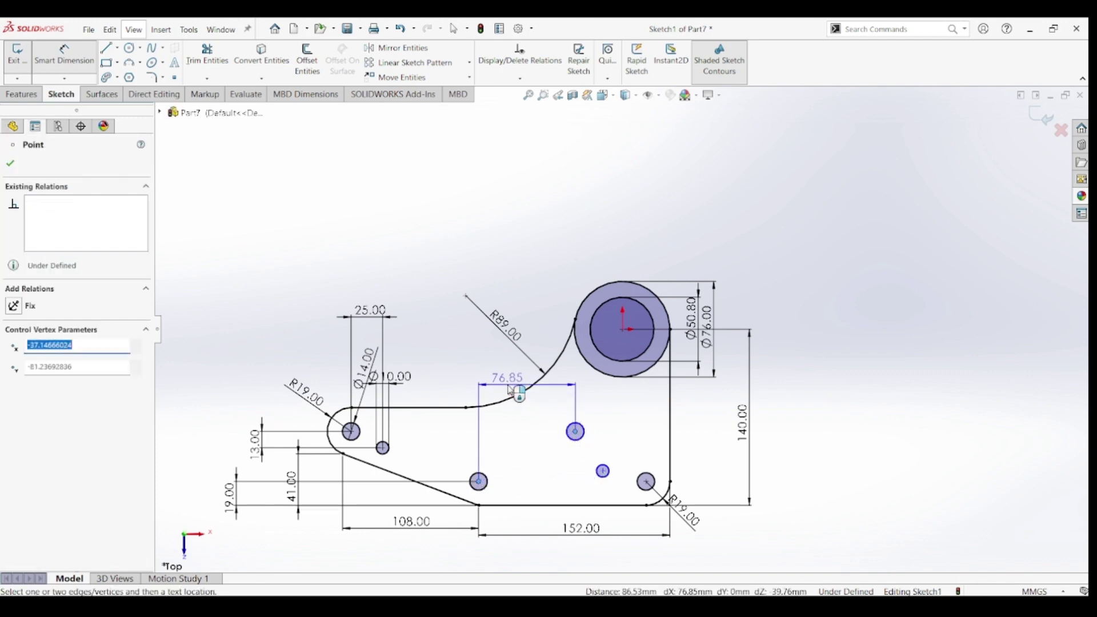
pyautogui.click(510, 387)
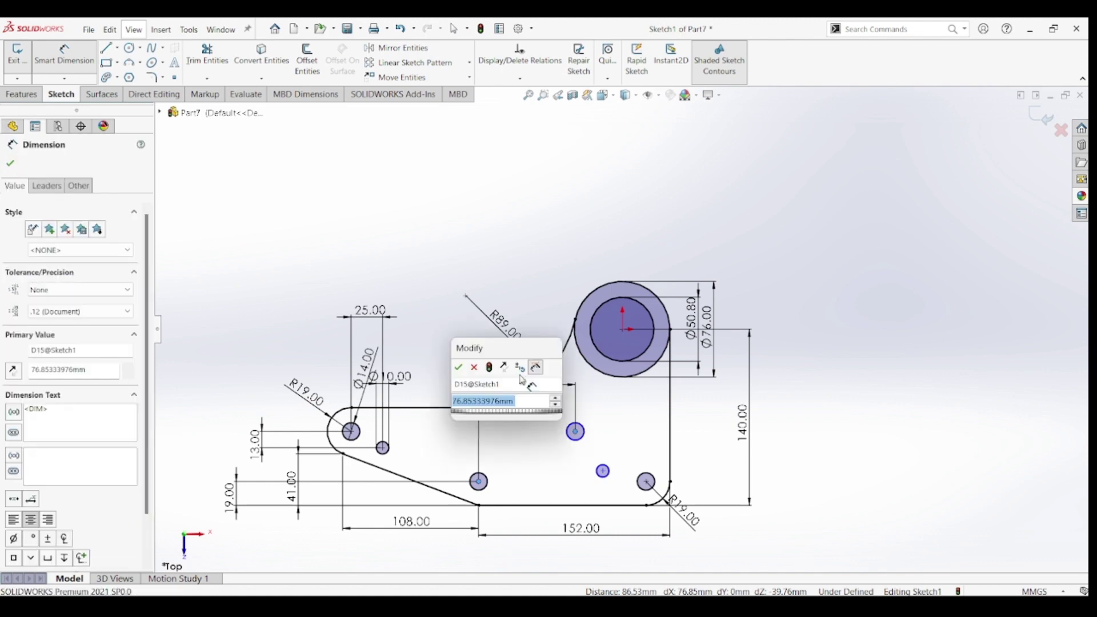
pyautogui.write('70')
pyautogui.press('Return')
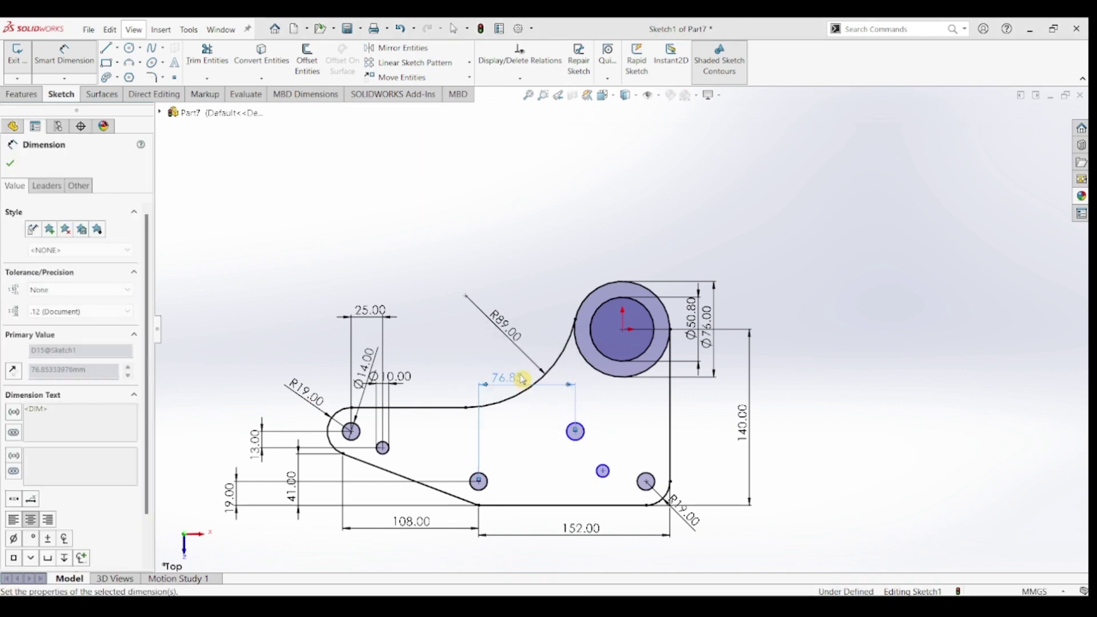
pyautogui.click(567, 432)
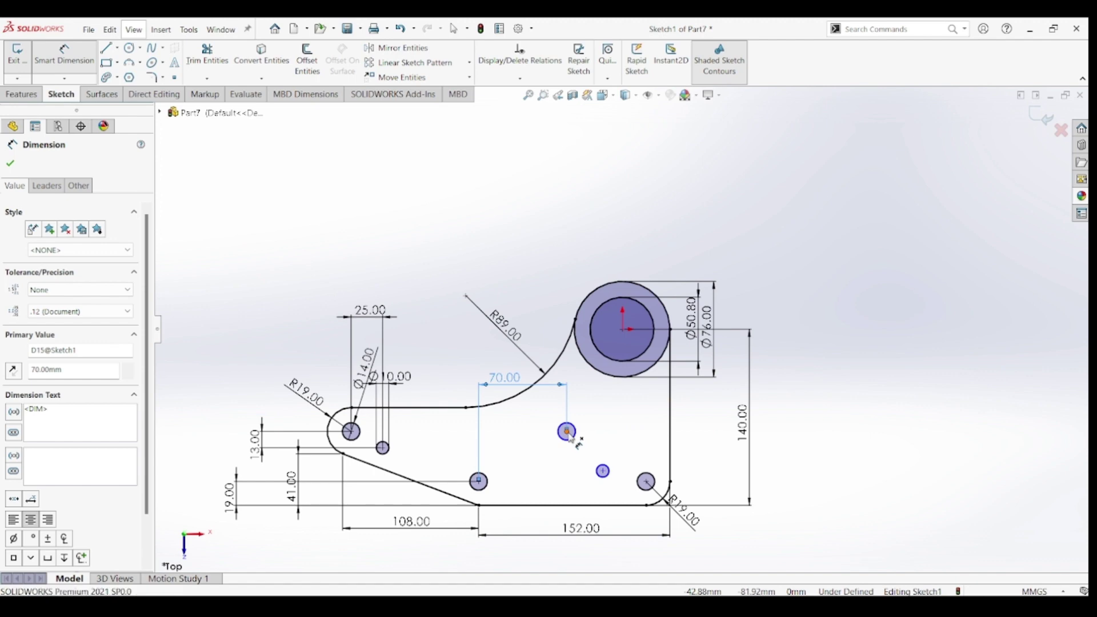
pyautogui.click(603, 472)
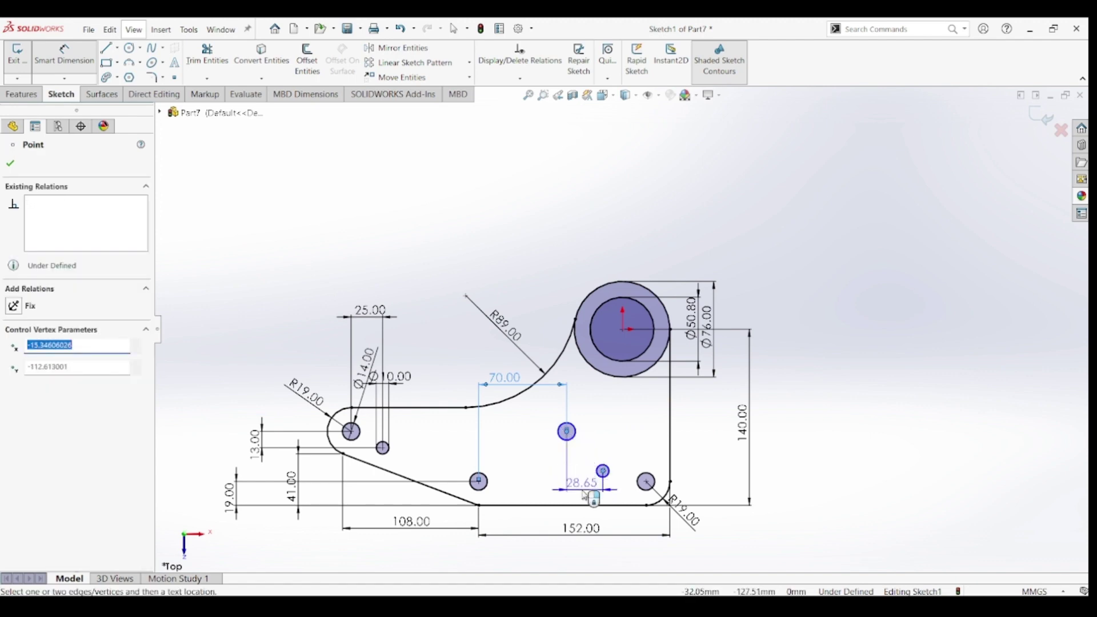
pyautogui.click(586, 496)
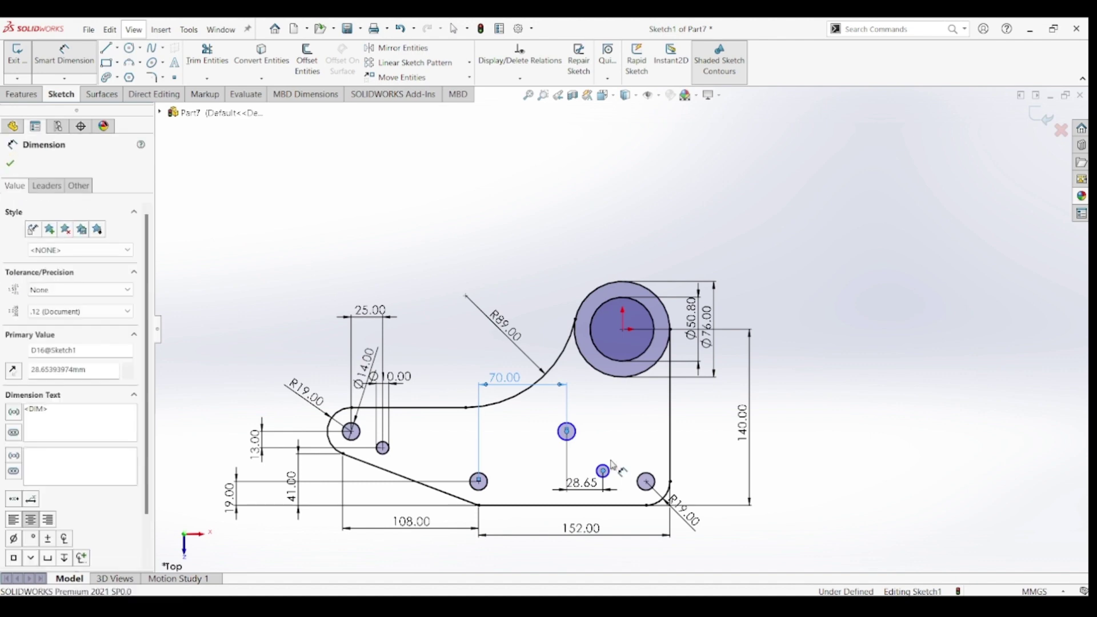
pyautogui.write('25')
pyautogui.press('Return')
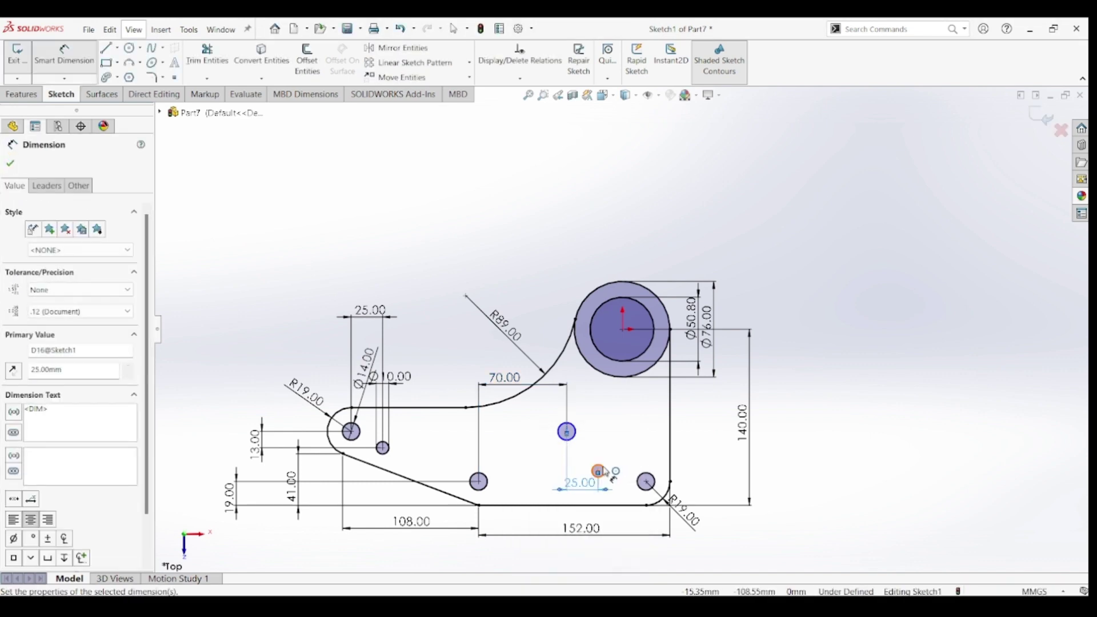
pyautogui.press('Escape')
# Step: Align the small right hole with the corner hole, and the two left hole centres, horizontally
pyautogui.click(598, 471)
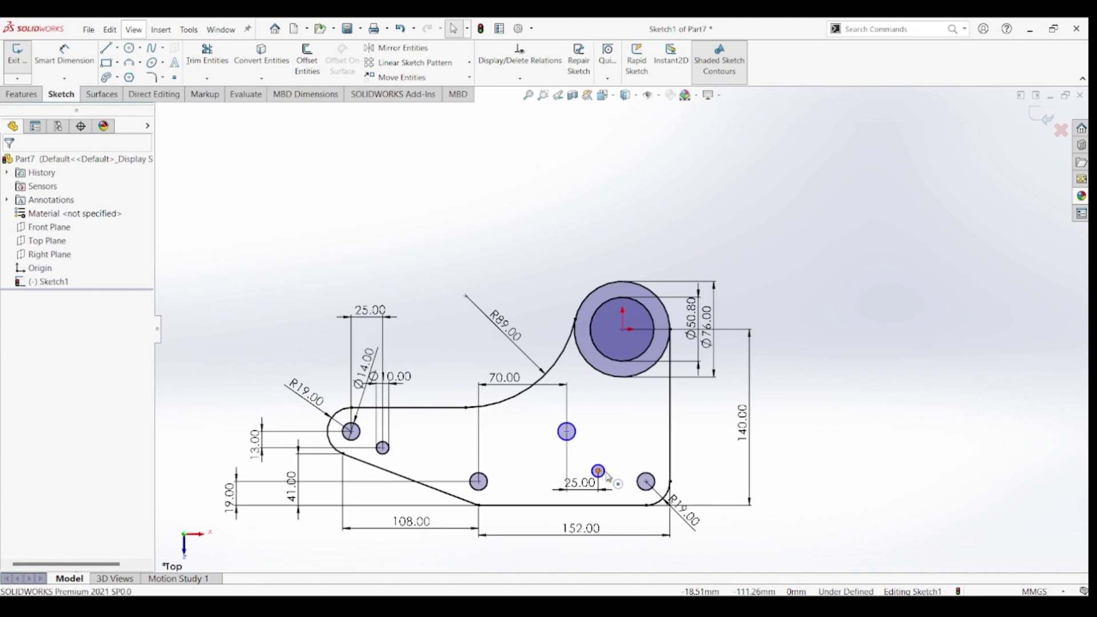
pyautogui.keyDown('ctrl'); pyautogui.click(645, 484); pyautogui.keyUp('ctrl')
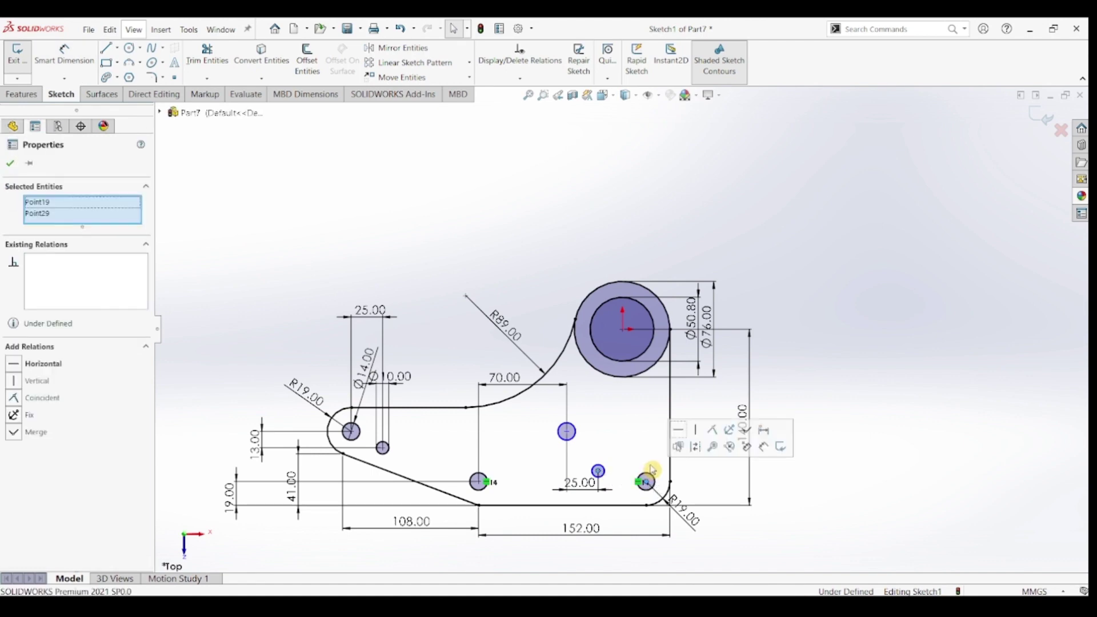
pyautogui.click(676, 437)
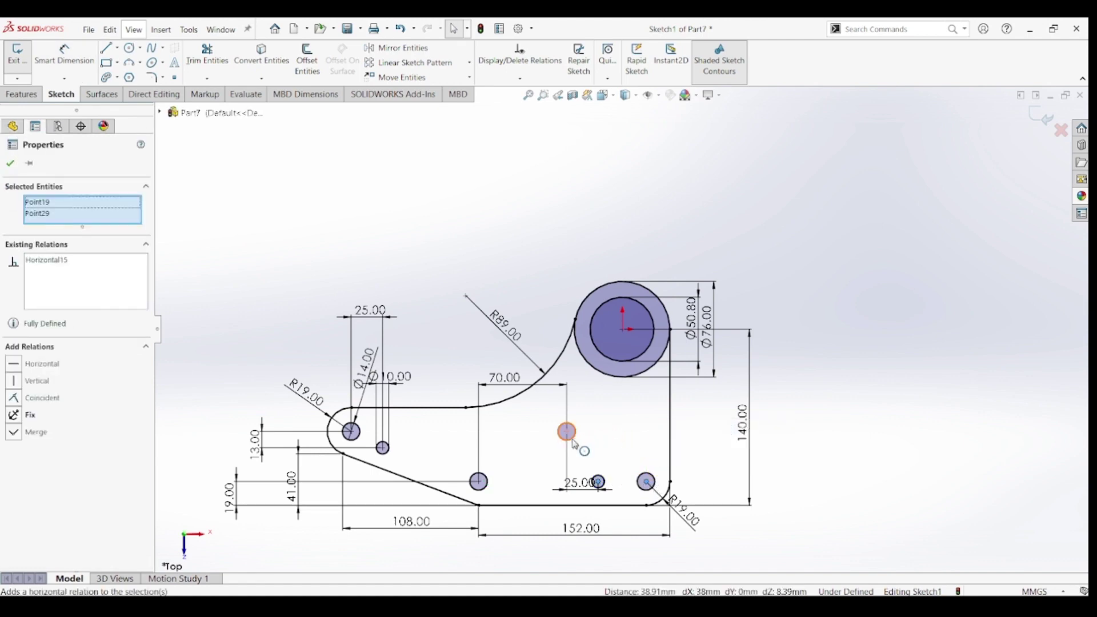
pyautogui.click(351, 432)
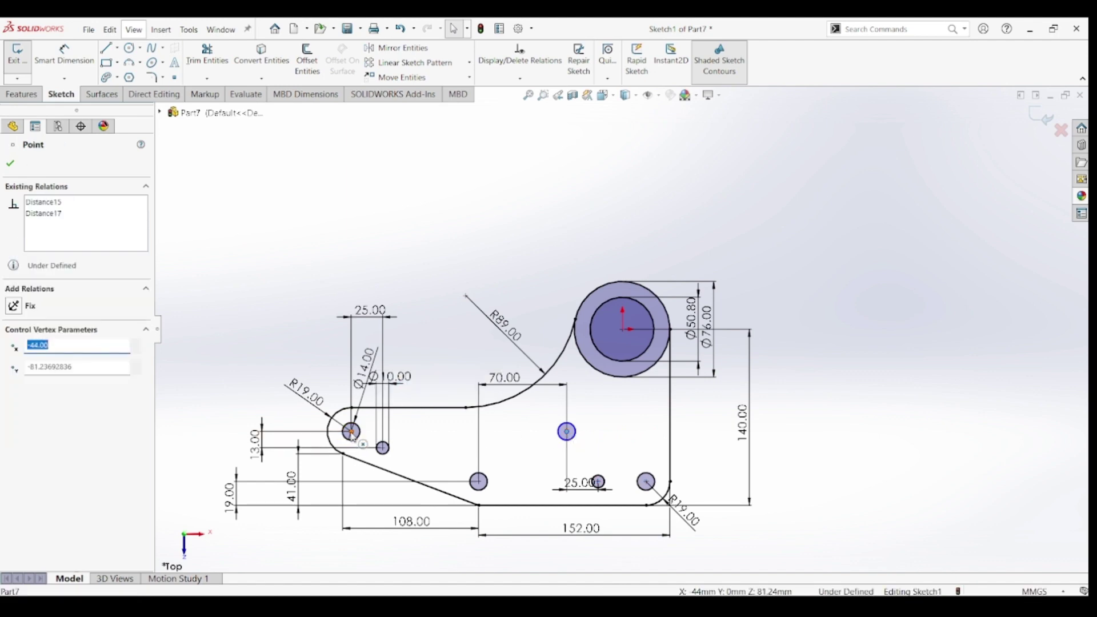
pyautogui.keyDown('ctrl'); pyautogui.click(352, 432); pyautogui.keyUp('ctrl')
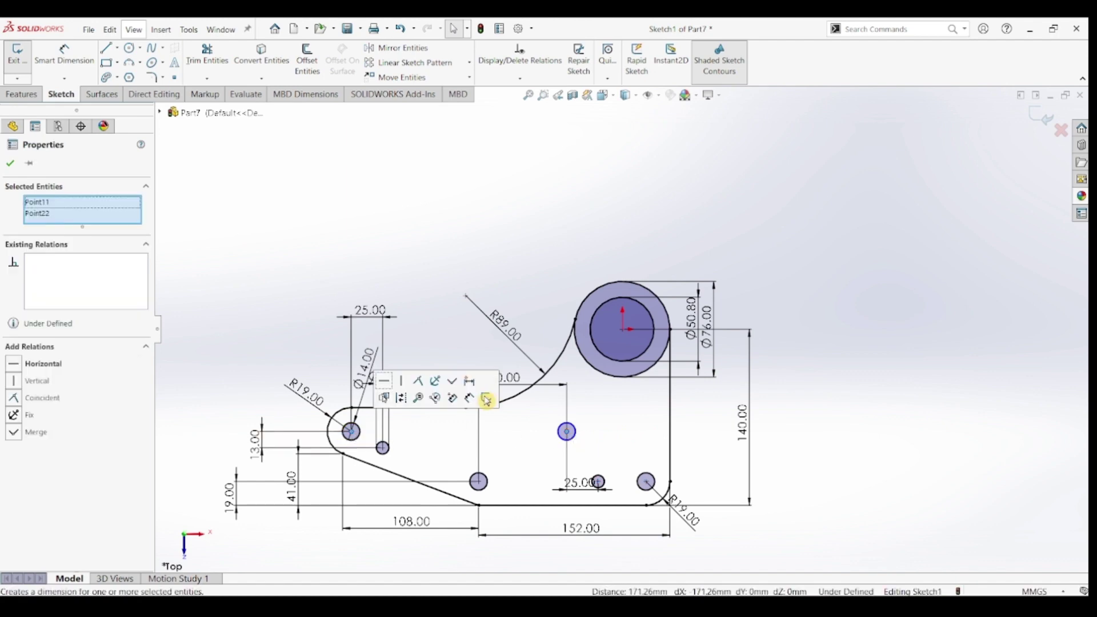
pyautogui.click(382, 380)
pyautogui.click(894, 438)
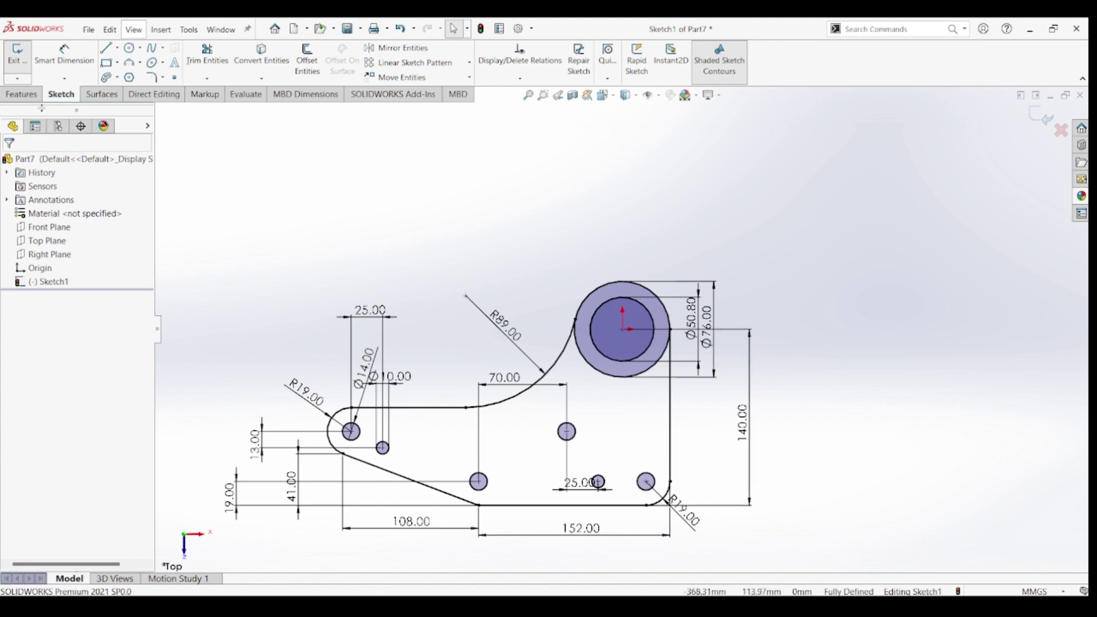
pyautogui.click(22, 93)
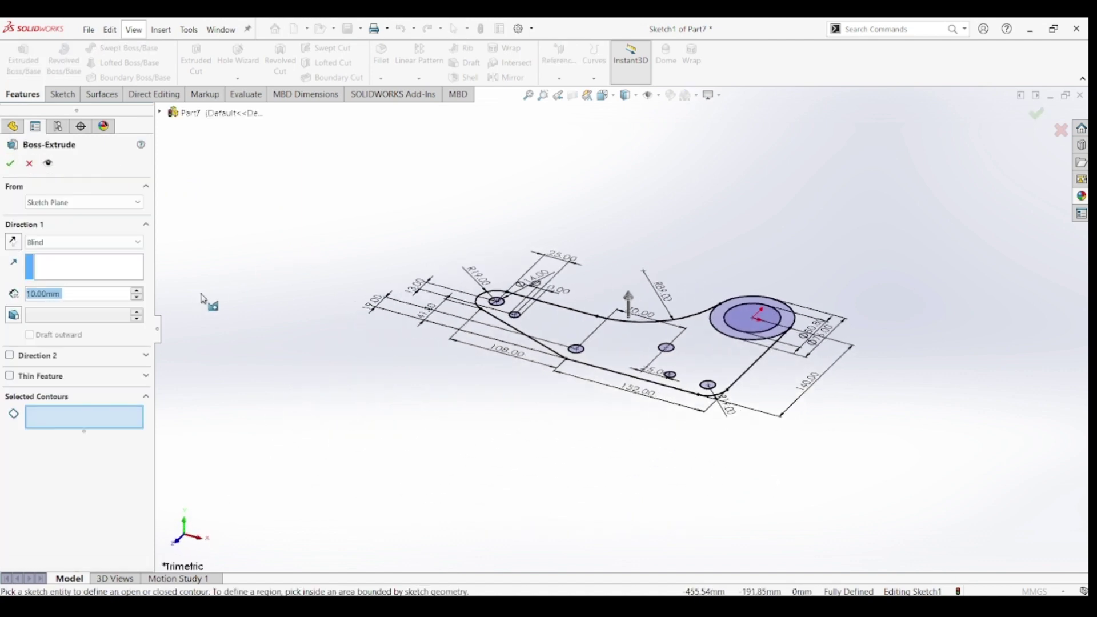
# Step: Extrude the plate outline region 19 mm Blind, then expand Boss-Extrude1 to show Sketch1
pyautogui.write('19')
pyautogui.press('Return')
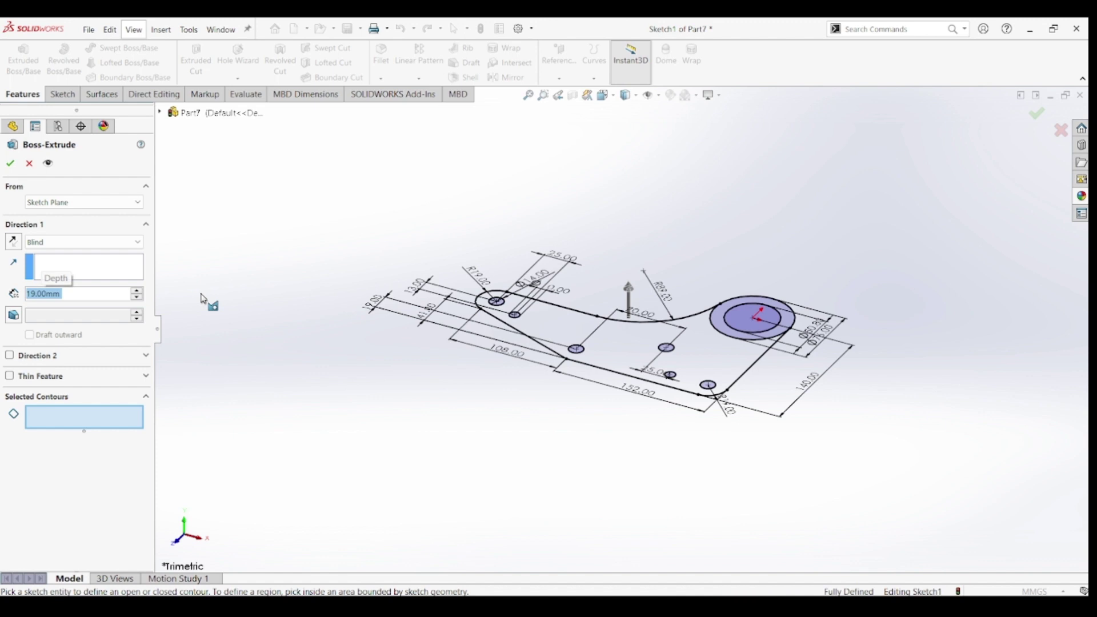
pyautogui.click(557, 321)
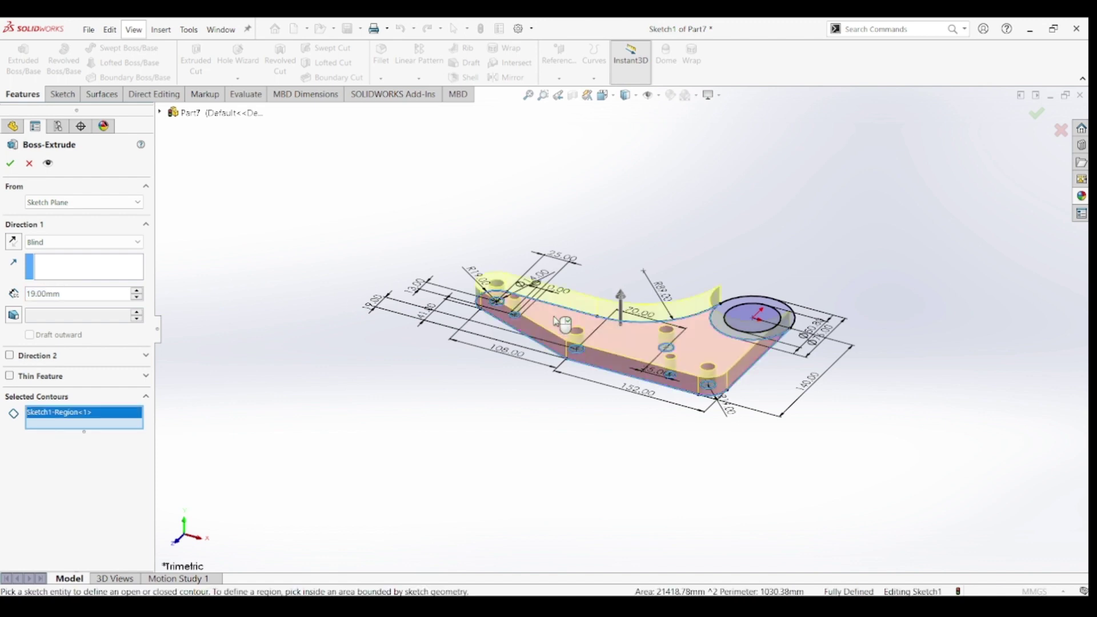
pyautogui.click(10, 163)
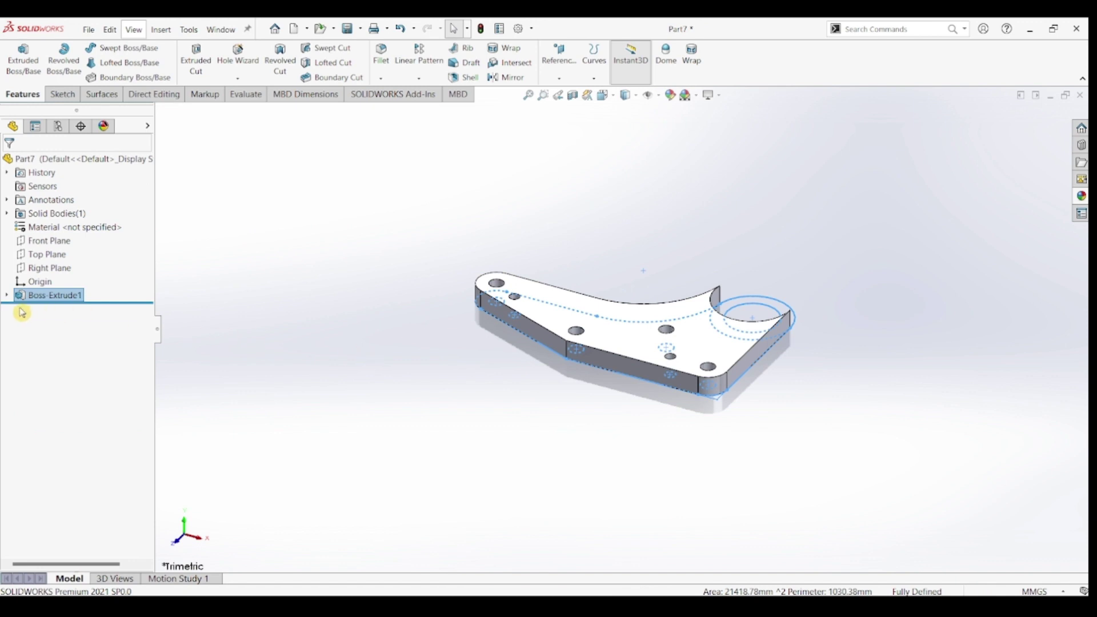
pyautogui.click(6, 295)
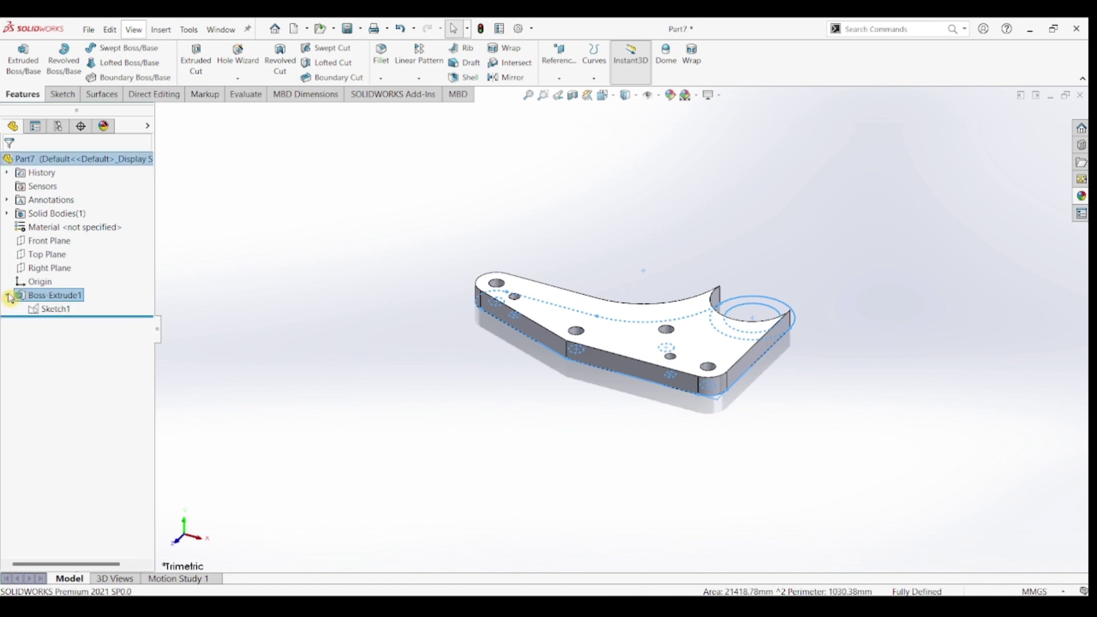
# Step: Reuse Sketch1 to extrude the ring between the concentric circles 64 mm upward
pyautogui.click(57, 309)
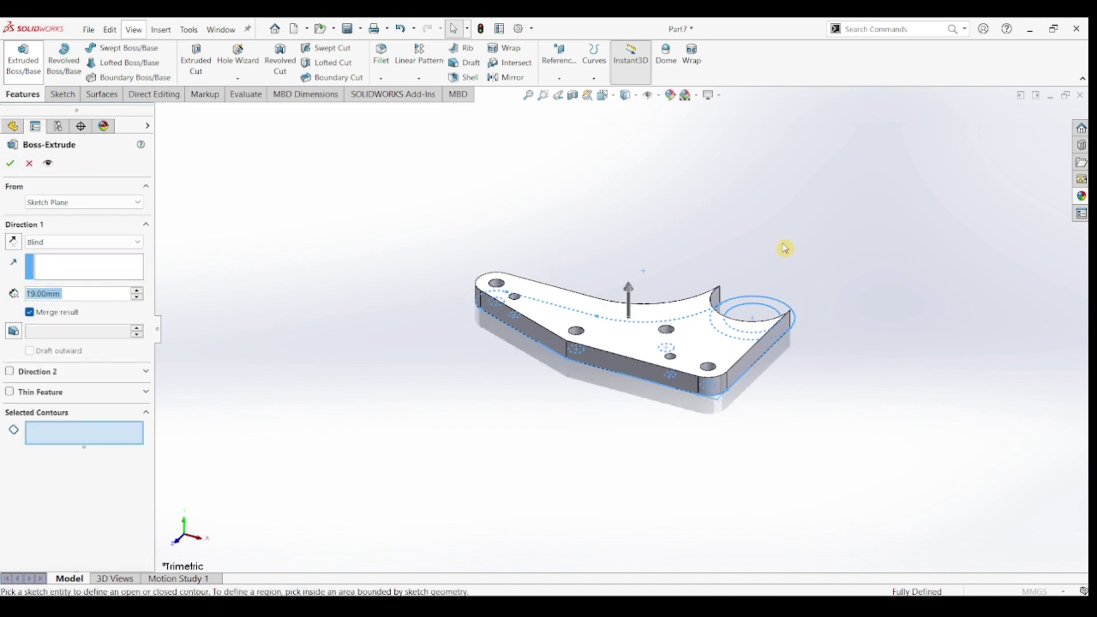
pyautogui.click(782, 310)
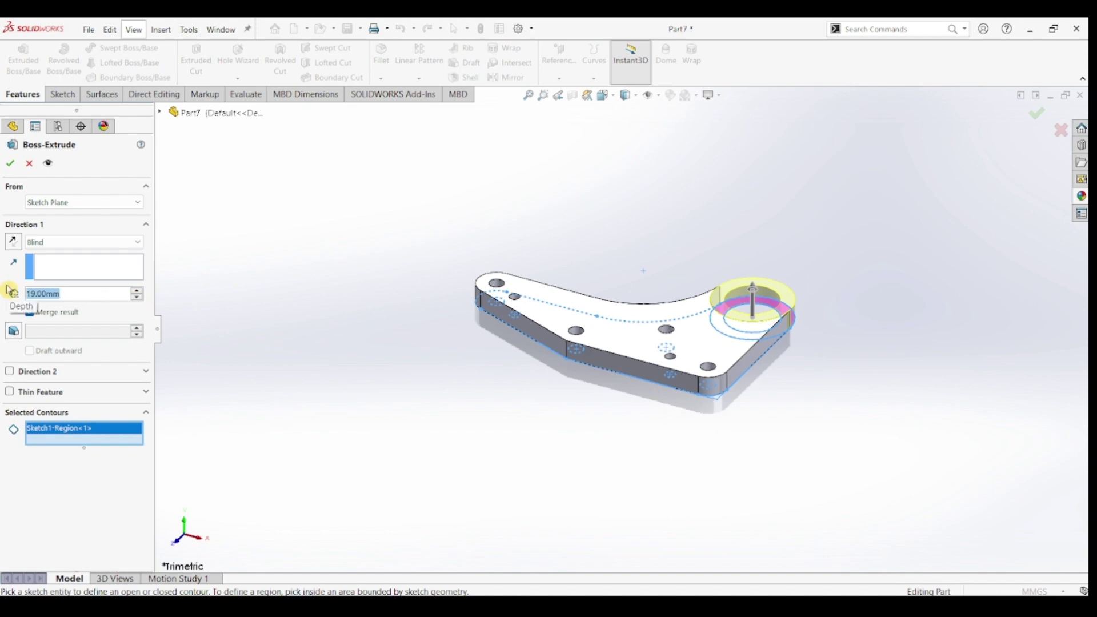
pyautogui.write('64')
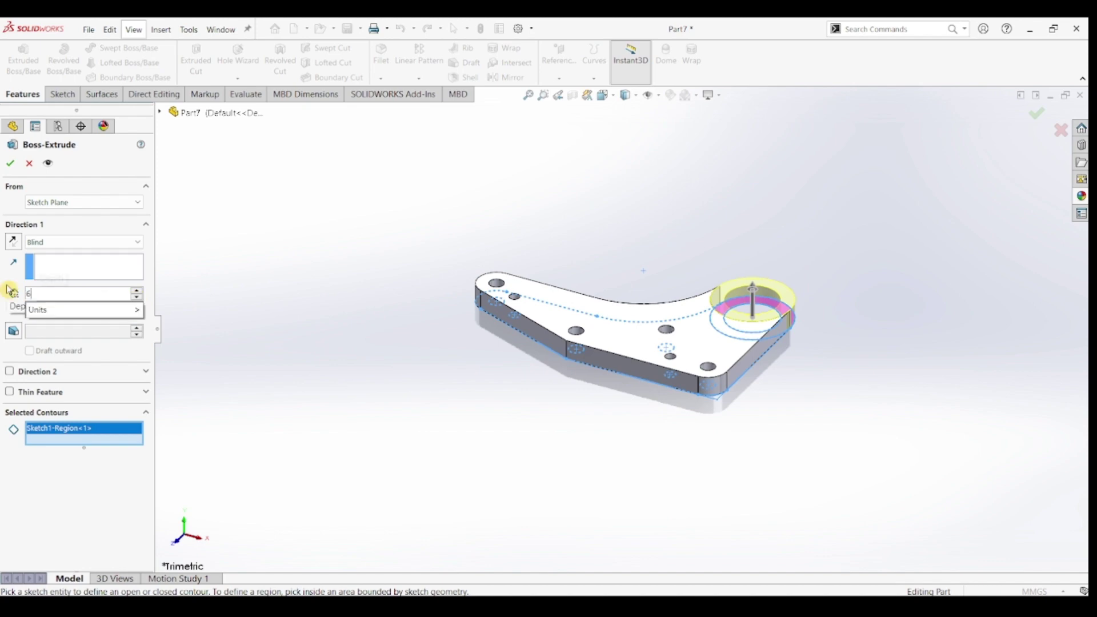
pyautogui.press('Return')
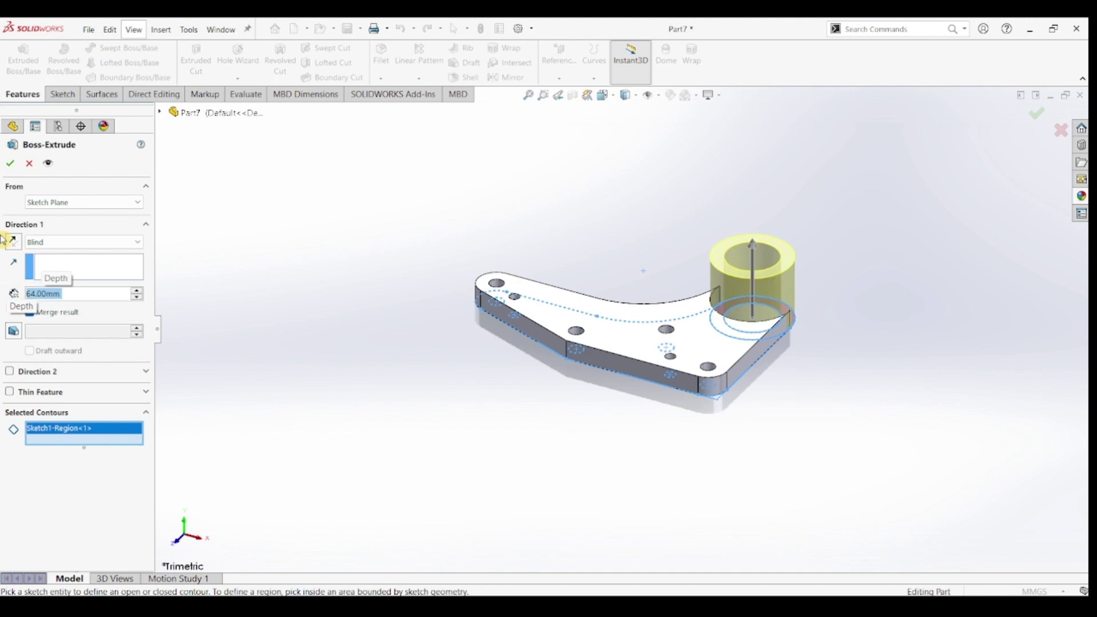
pyautogui.click(10, 162)
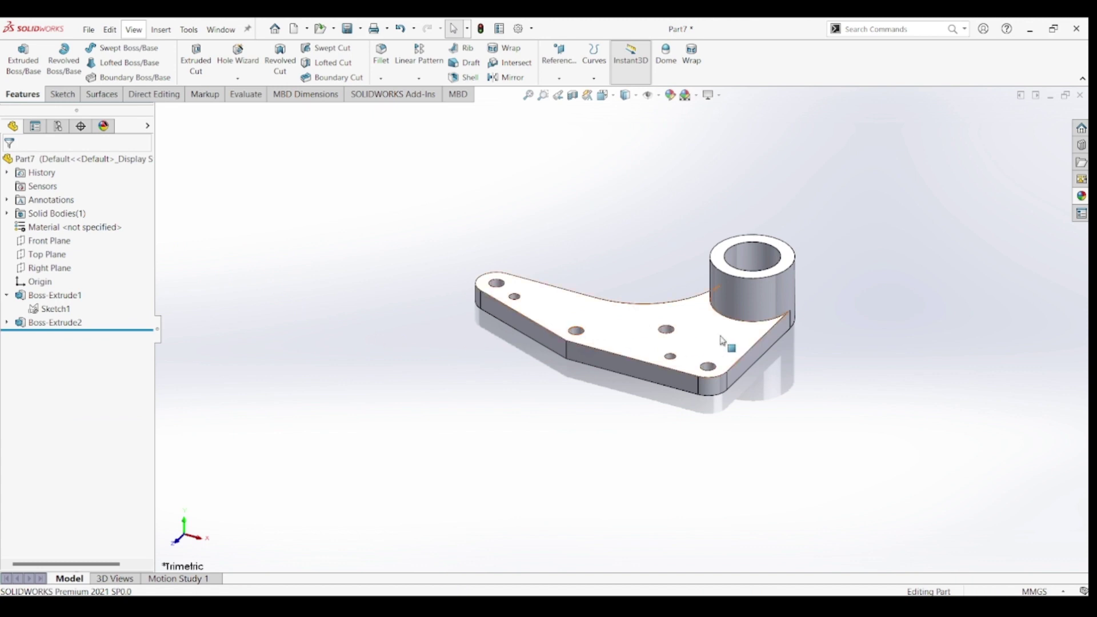
# Step: Start a new sketch on the plate's long side face
pyautogui.moveTo(808, 345)
pyautogui.mouseDown(button='middle')
pyautogui.moveTo(735, 362)
pyautogui.moveTo(639, 412)
pyautogui.mouseUp(button='middle')
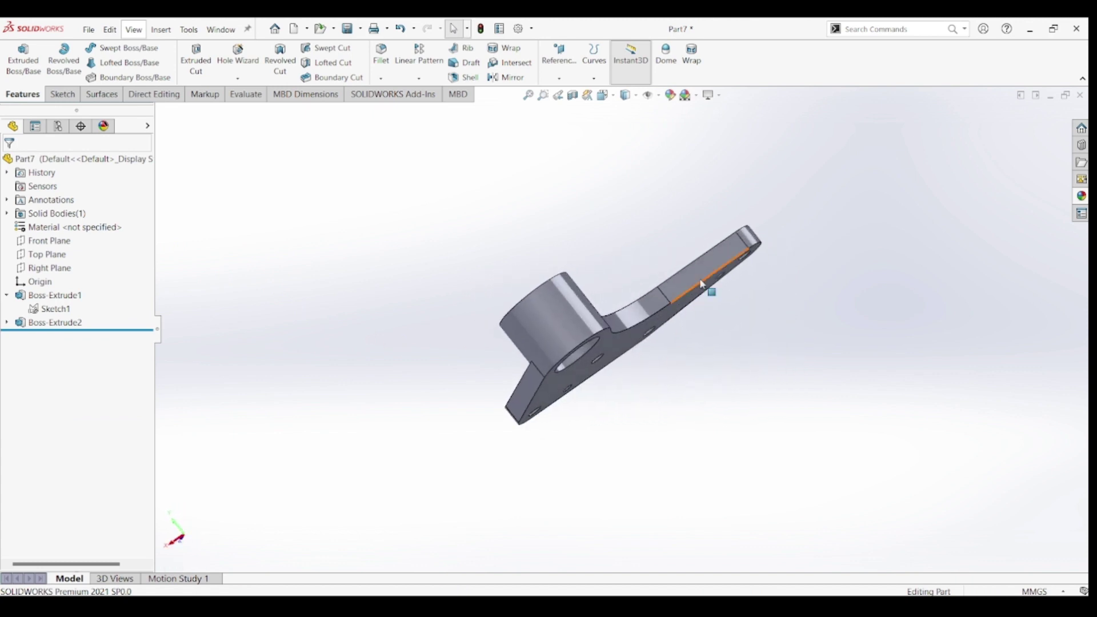
pyautogui.click(709, 264)
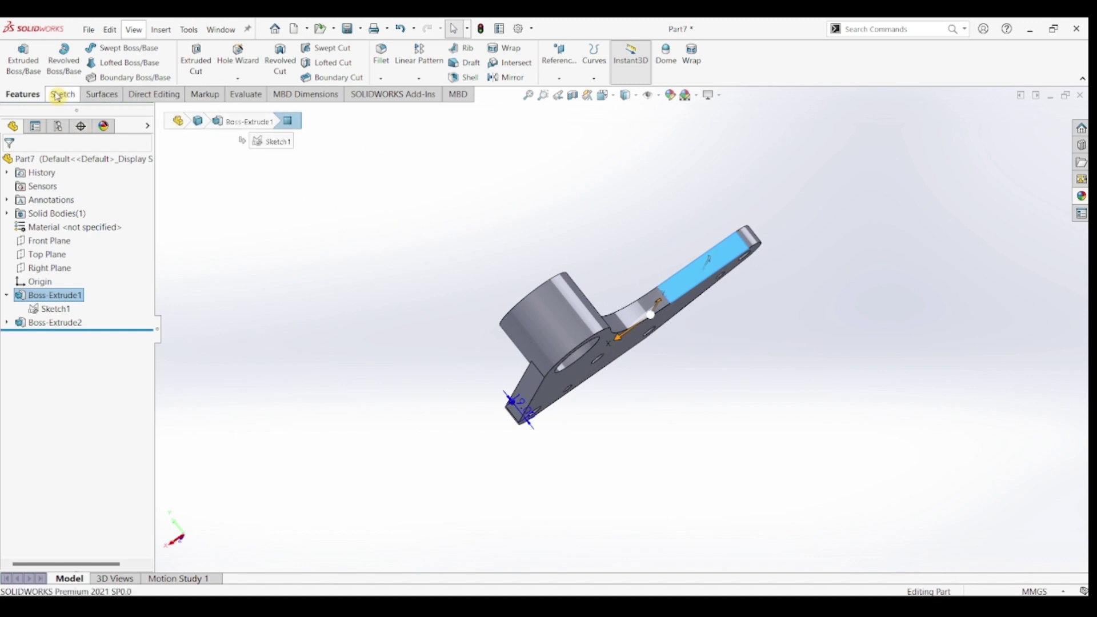
pyautogui.click(58, 95)
pyautogui.click(18, 54)
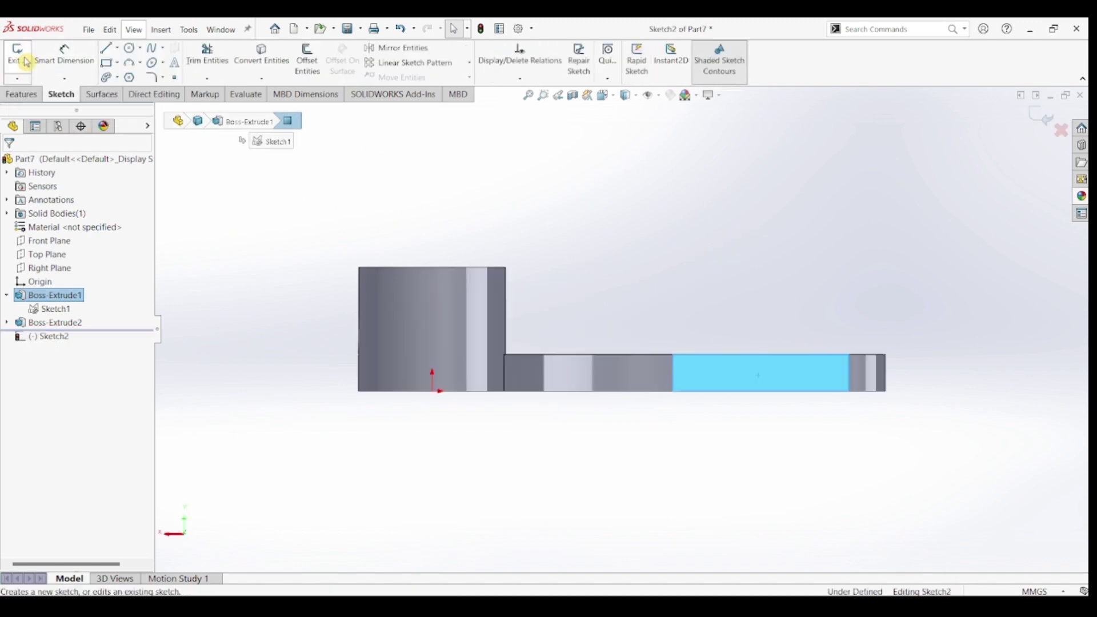
# Step: Draw a vertical centreline upward from the plate's top edge
pyautogui.click(117, 48)
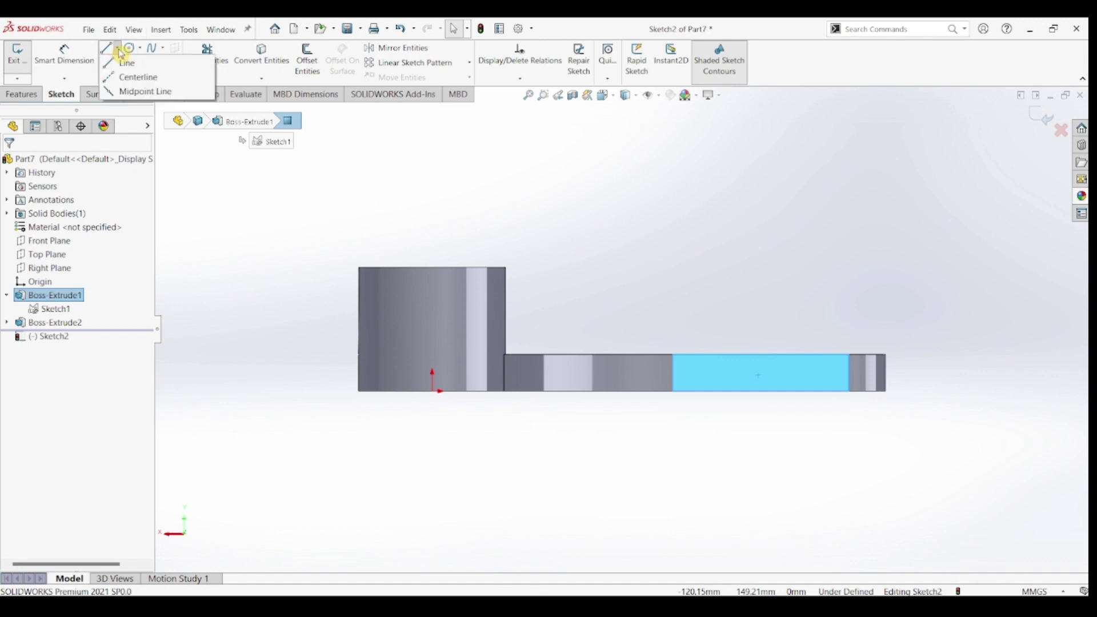
pyautogui.click(123, 76)
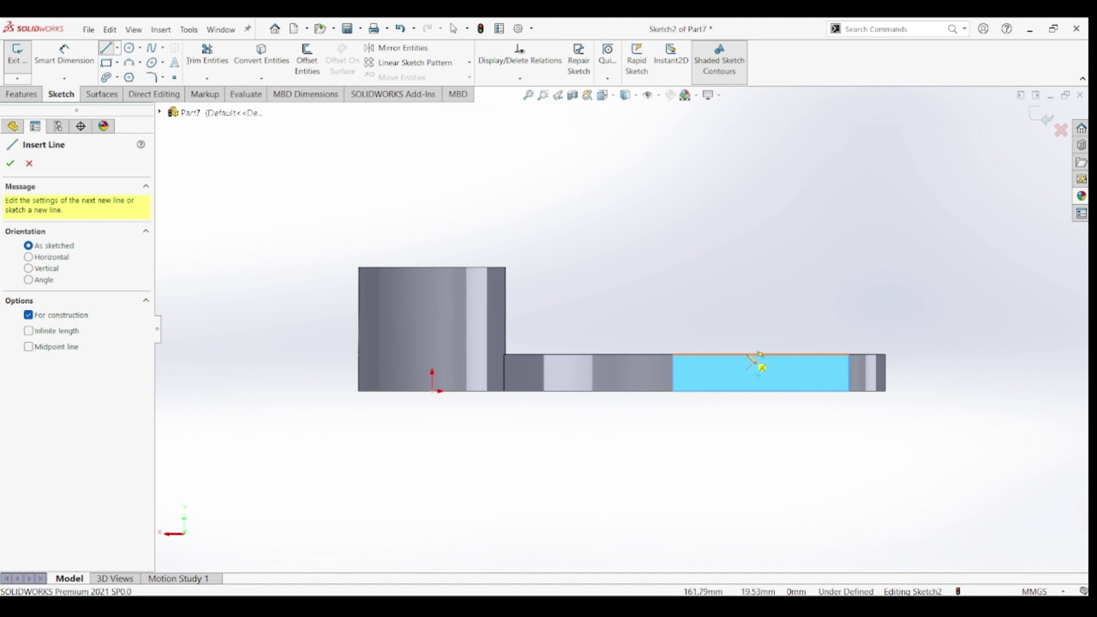
pyautogui.click(748, 354)
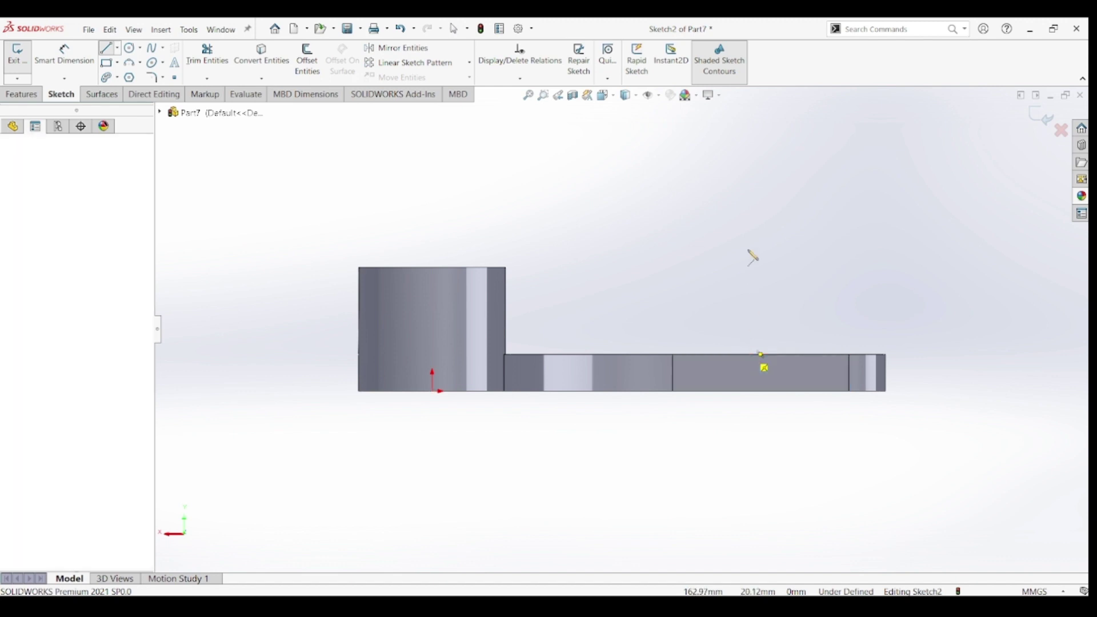
pyautogui.click(749, 202)
pyautogui.press('Escape')
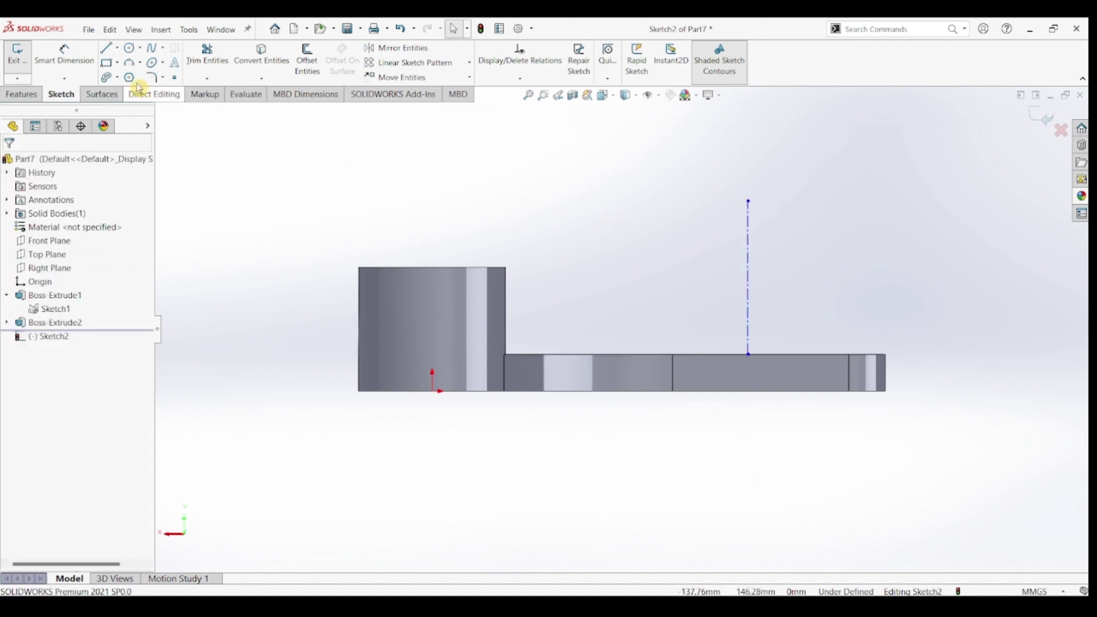
# Step: Draw two concentric circles centred on the centreline's top end
pyautogui.click(129, 48)
pyautogui.click(748, 202)
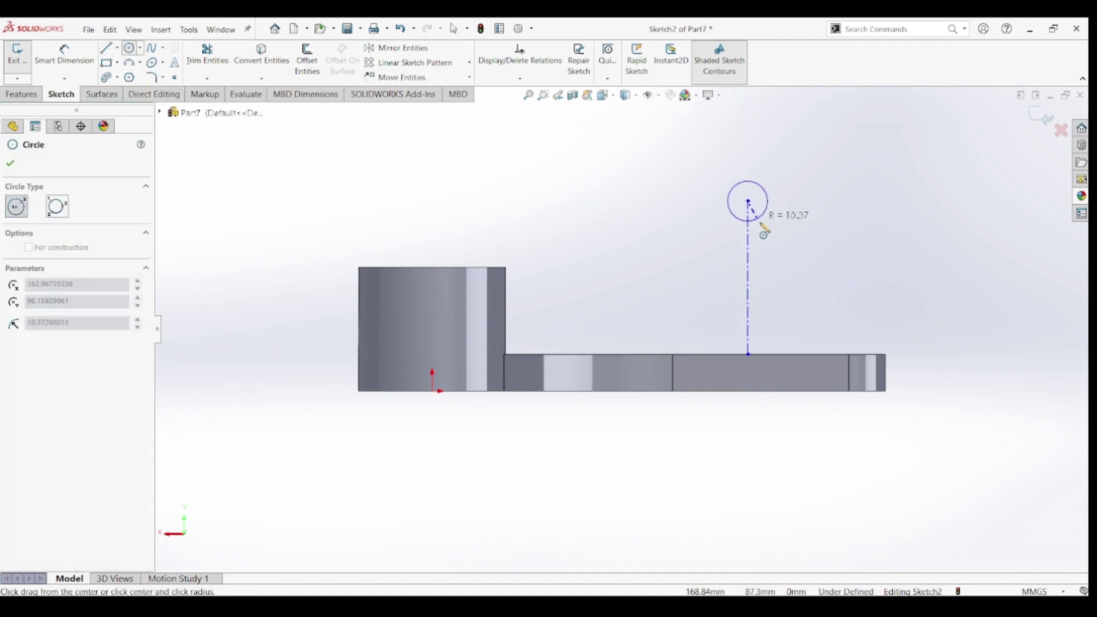
pyautogui.click(762, 224)
pyautogui.click(748, 202)
pyautogui.click(773, 241)
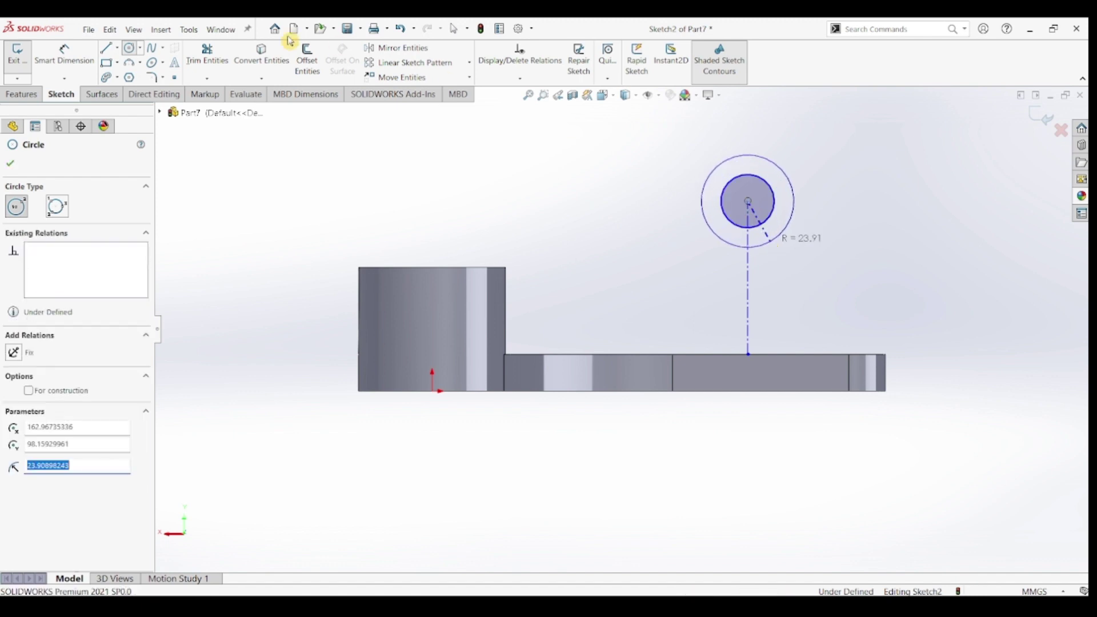
# Step: Dimension the inner circle Ø24 mm and the outer circle Ø40 mm
pyautogui.click(68, 52)
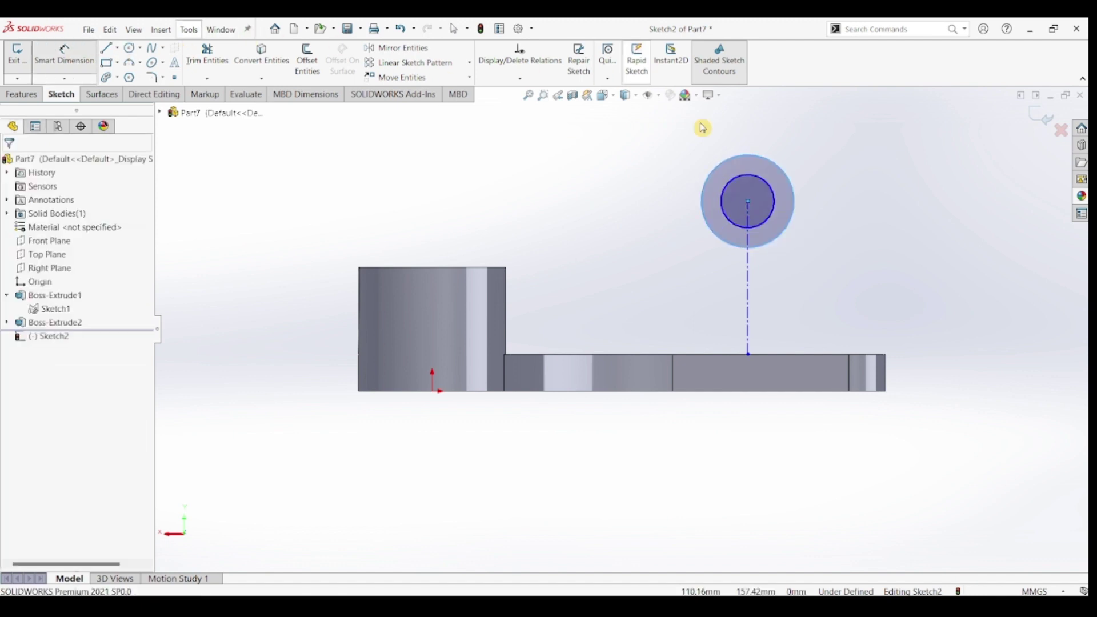
pyautogui.click(776, 196)
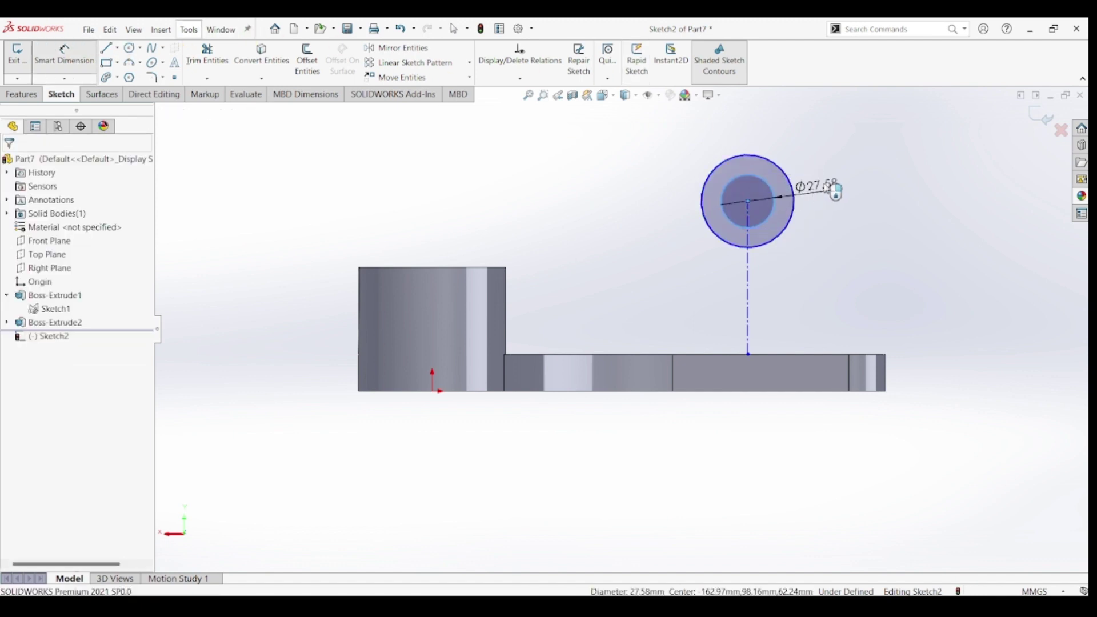
pyautogui.click(831, 188)
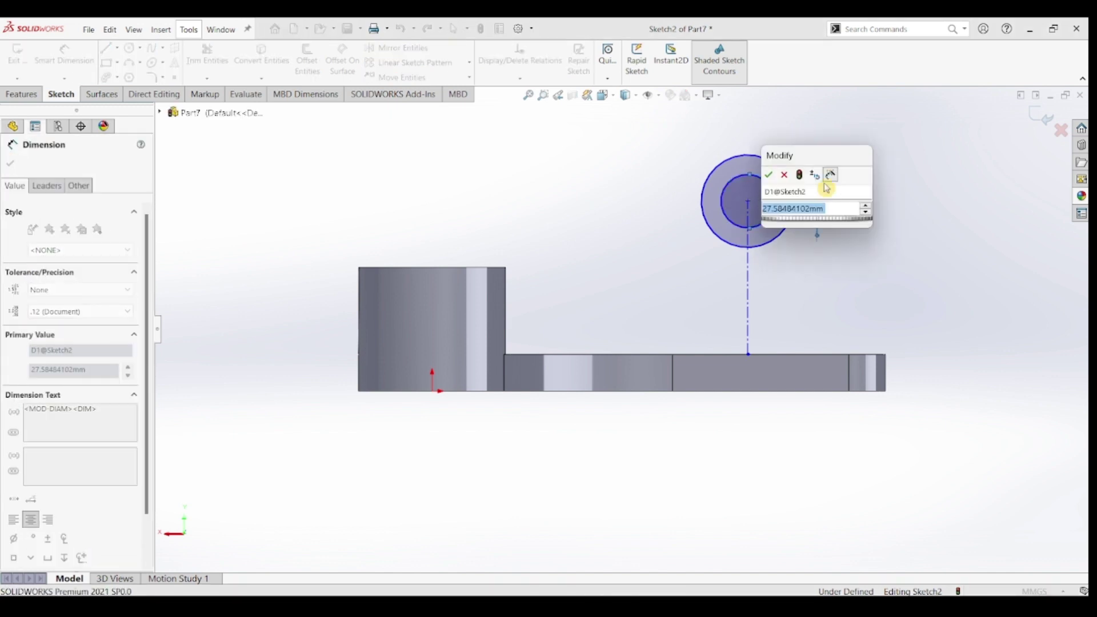
pyautogui.write('24')
pyautogui.press('Return')
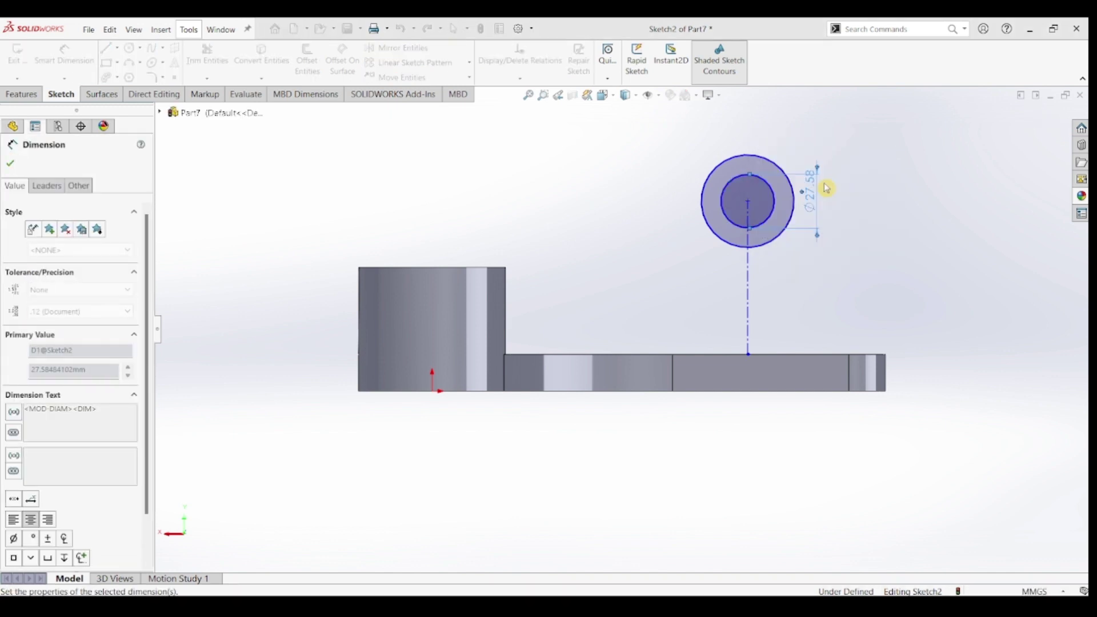
pyautogui.click(771, 186)
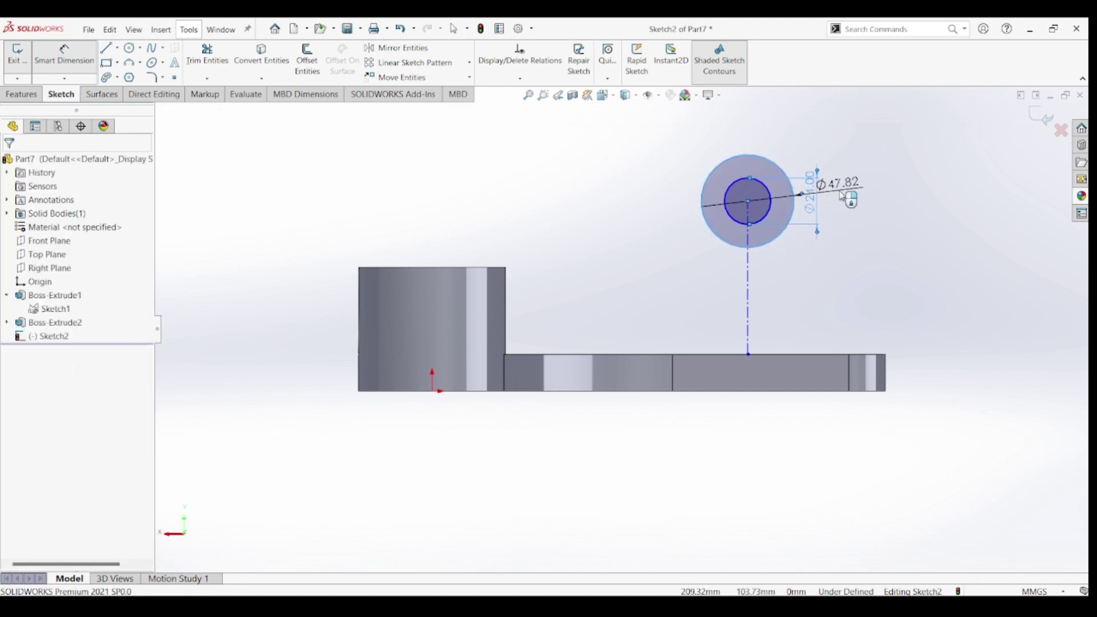
pyautogui.click(842, 196)
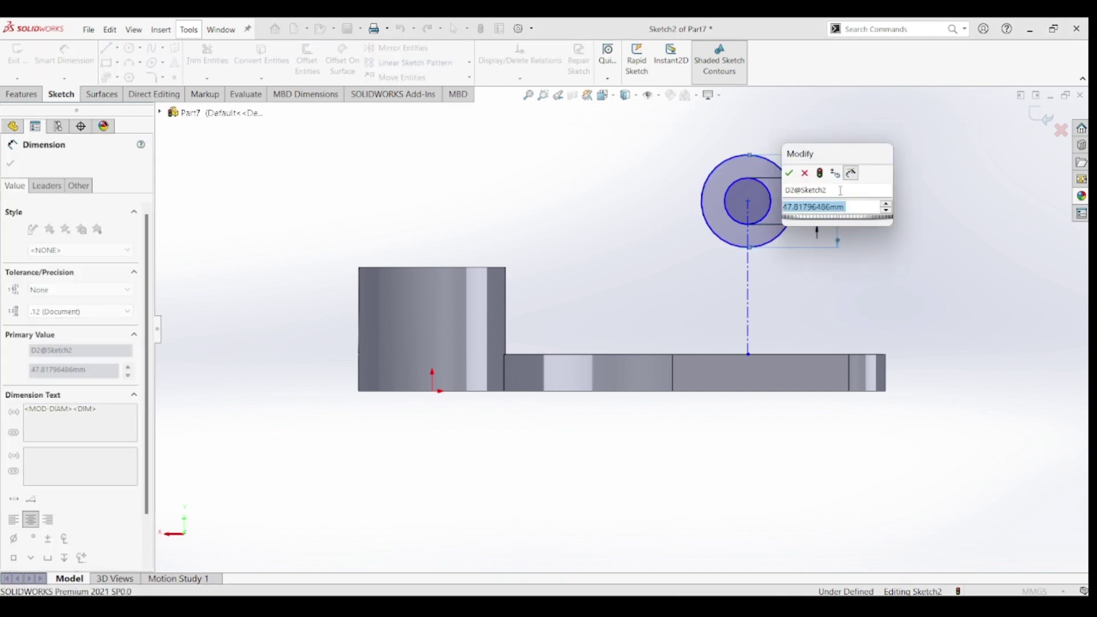
pyautogui.press('Return')
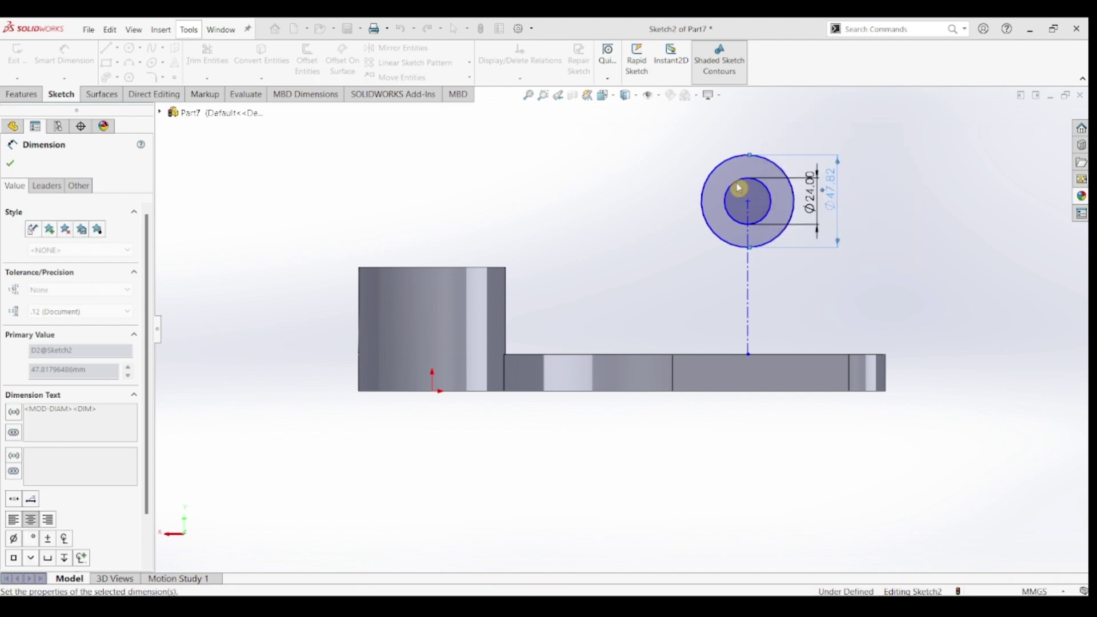
pyautogui.click(109, 49)
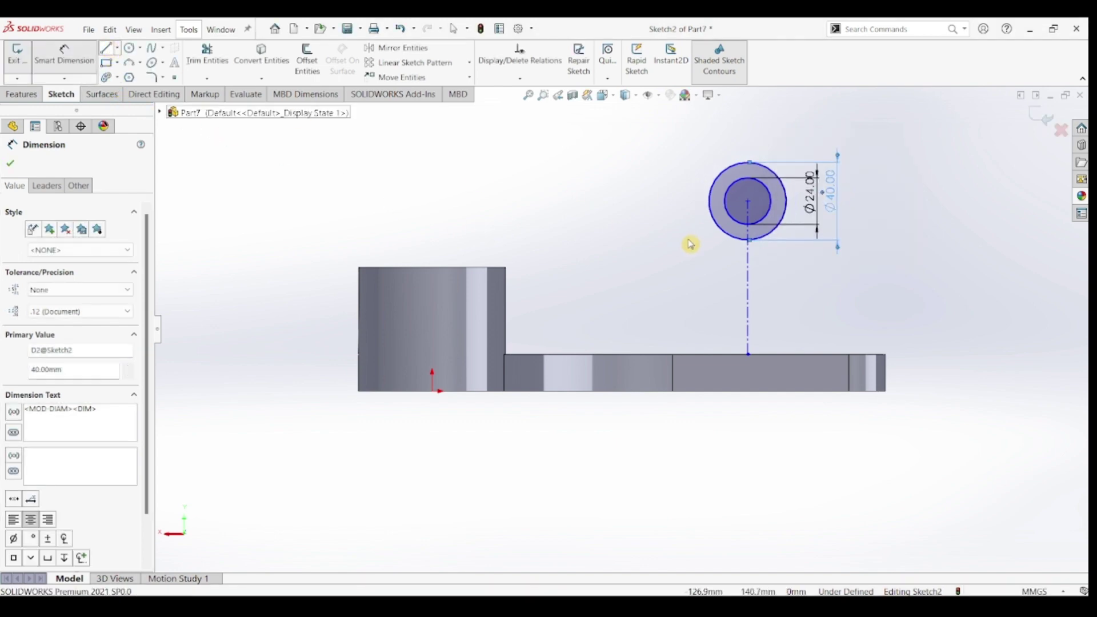
# Step: Draw a slanted line from the outer circle's left edge down to the plate's top edge
pyautogui.click(711, 212)
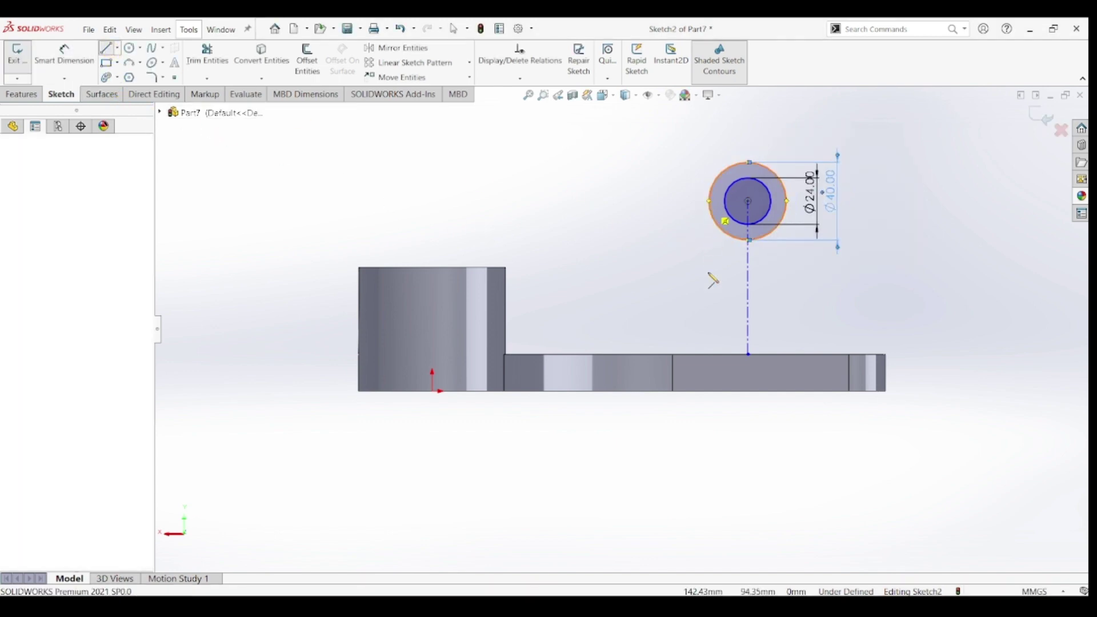
pyautogui.click(692, 356)
pyautogui.press('Escape')
pyautogui.press('Escape')
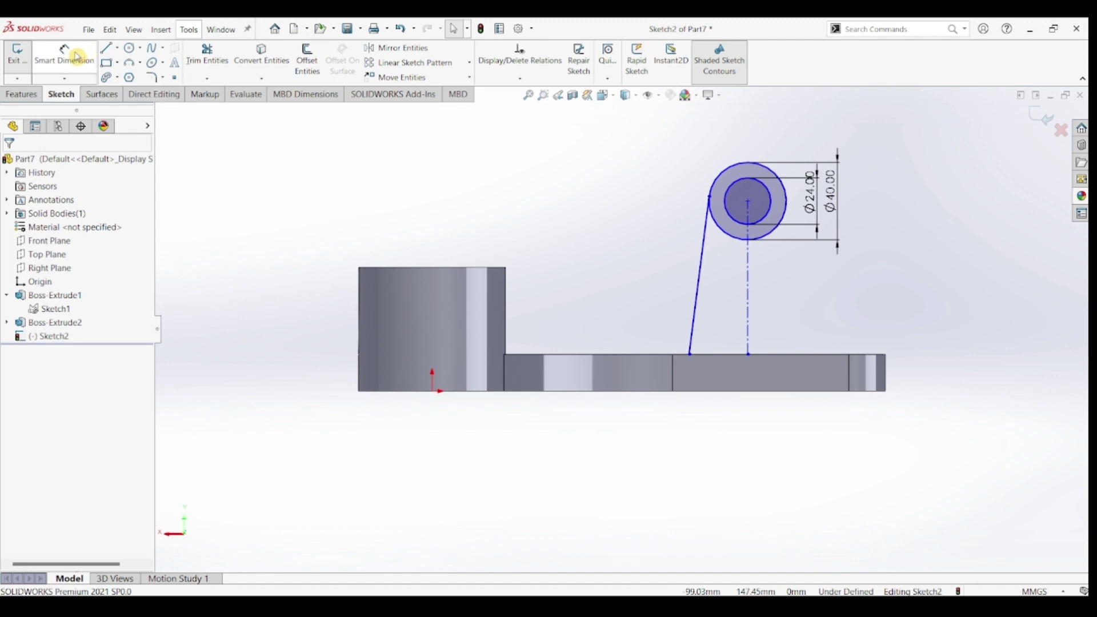
pyautogui.click(748, 202)
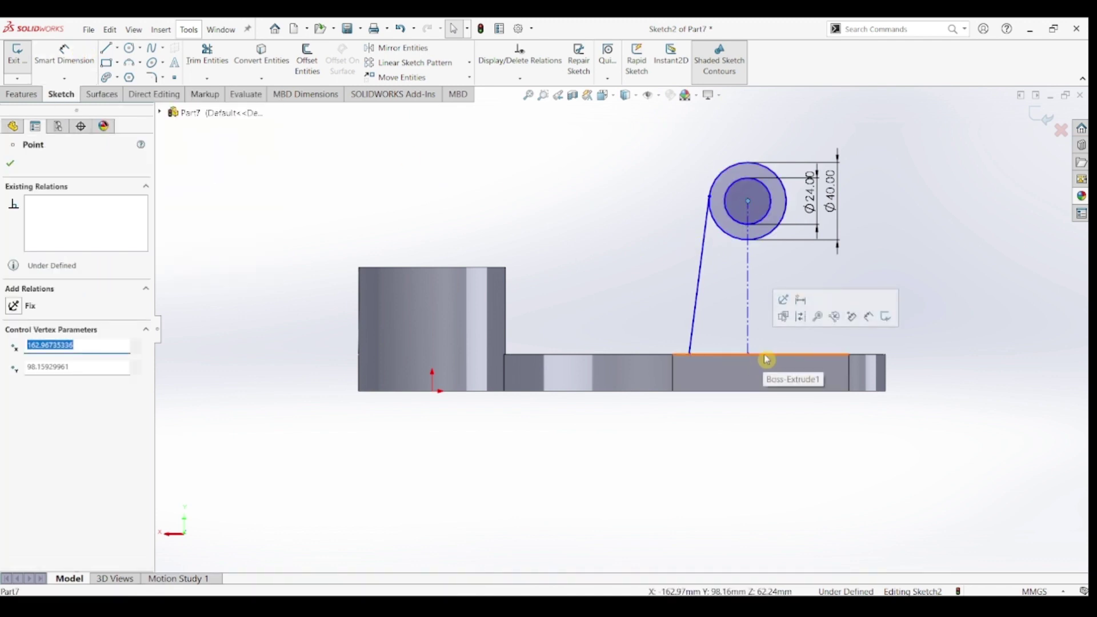
pyautogui.press('Escape')
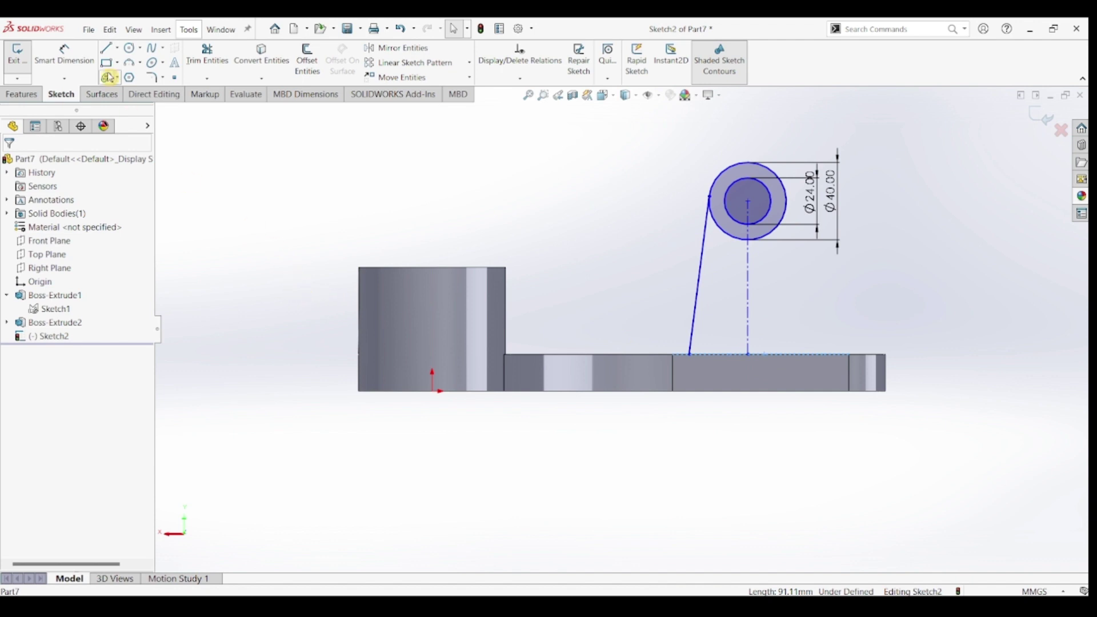
# Step: Dimension the circle centre 105 mm above the base plate's top edge
pyautogui.click(64, 54)
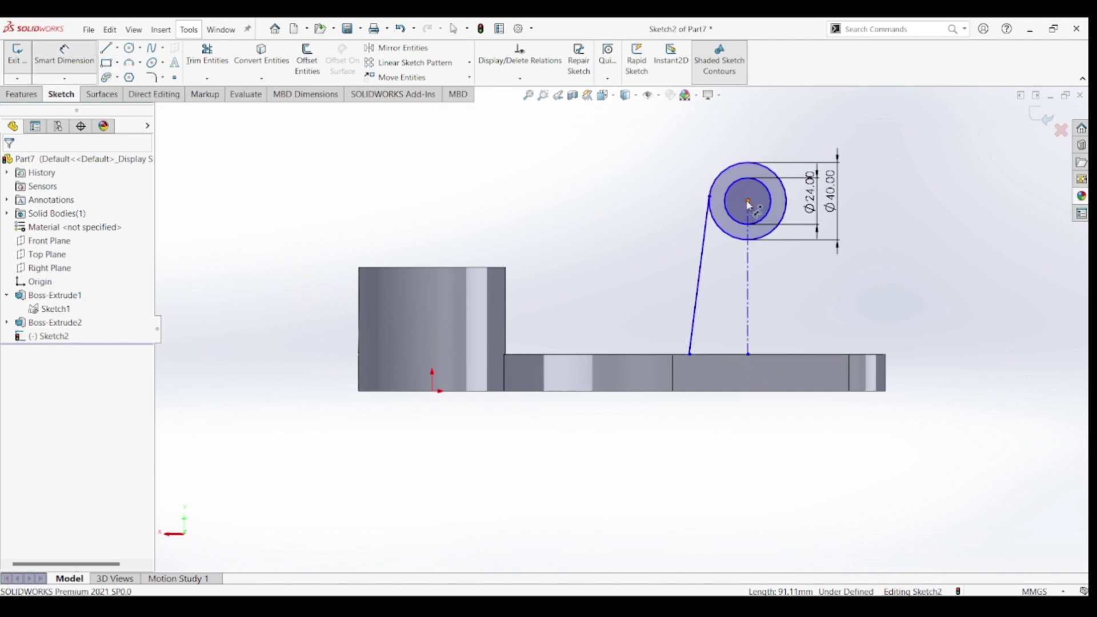
pyautogui.click(750, 258)
pyautogui.click(763, 357)
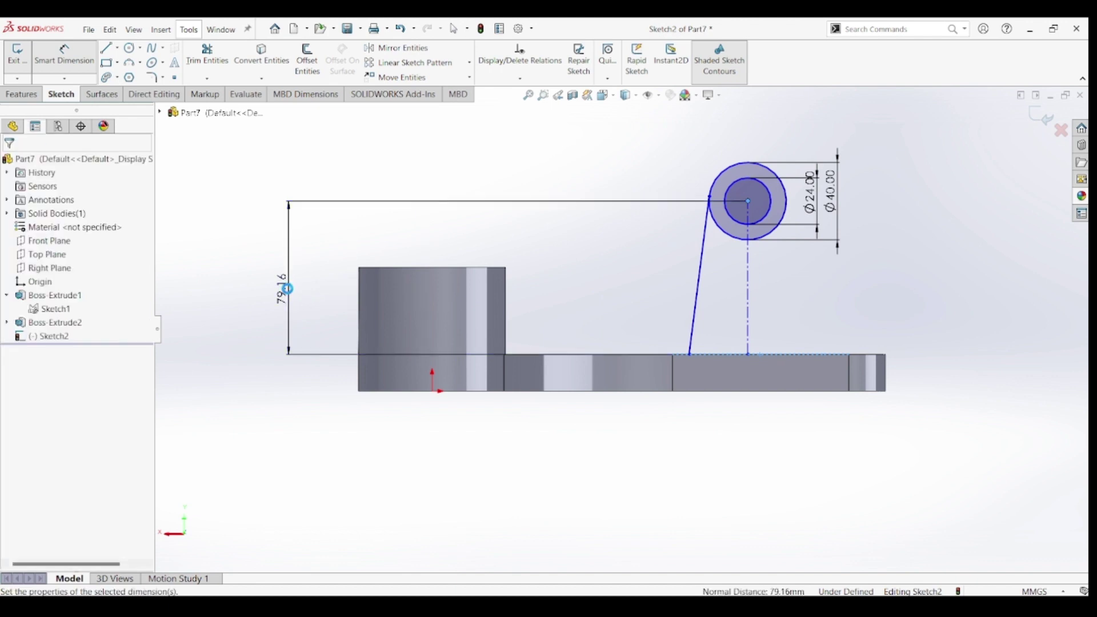
pyautogui.click(287, 288)
pyautogui.write('105')
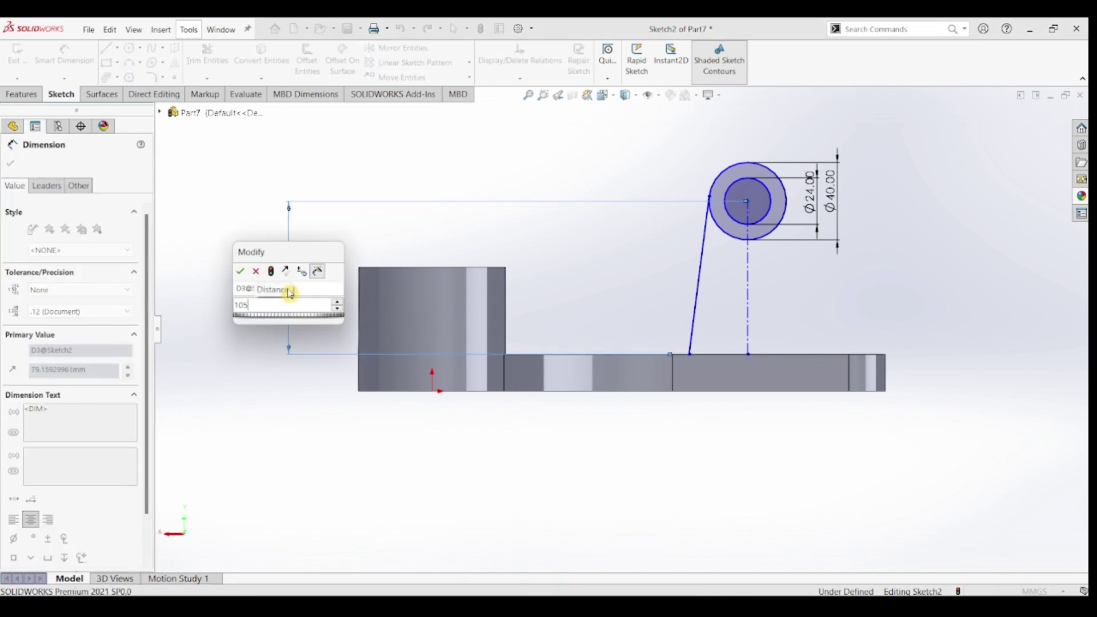
pyautogui.press('Return')
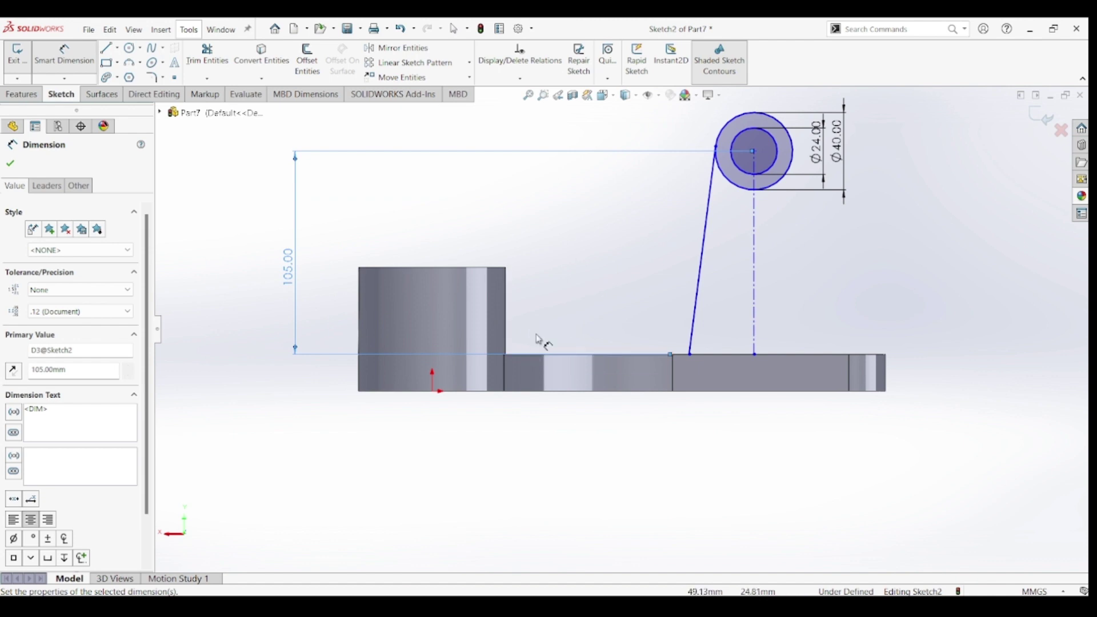
pyautogui.click(612, 294)
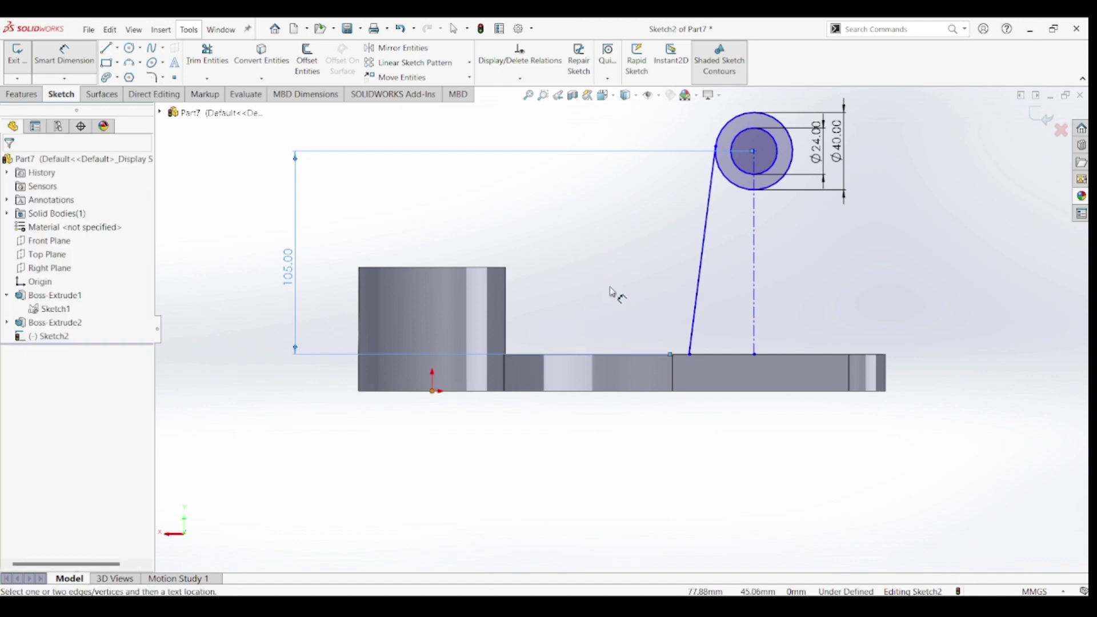
# Step: Dimension the circle centre's horizontal distance from the origin to 176 mm
pyautogui.click(754, 152)
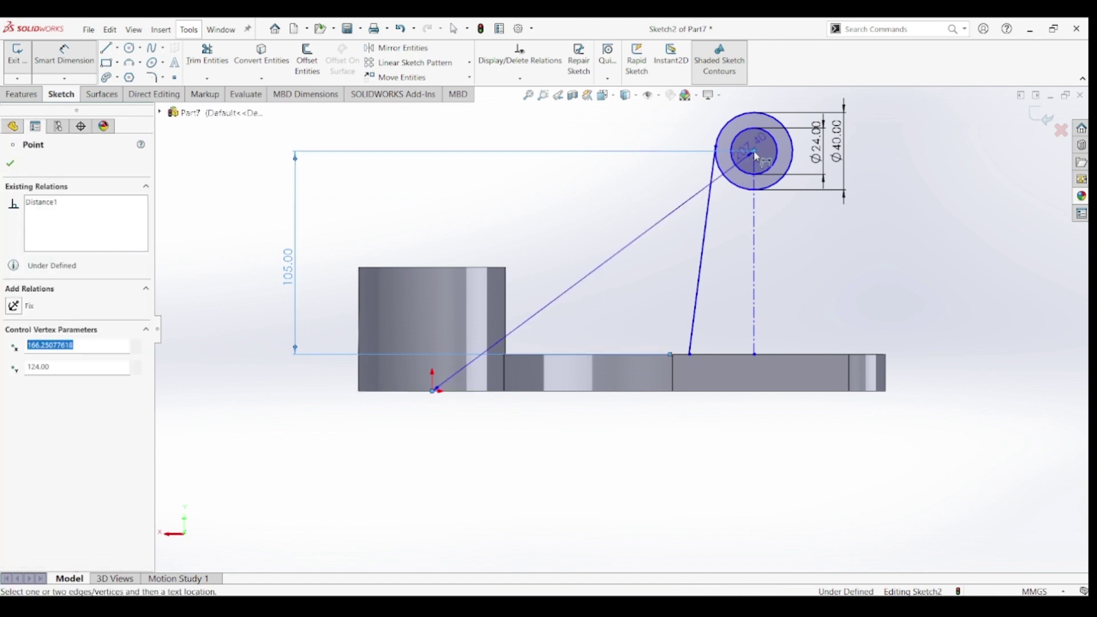
pyautogui.click(433, 391)
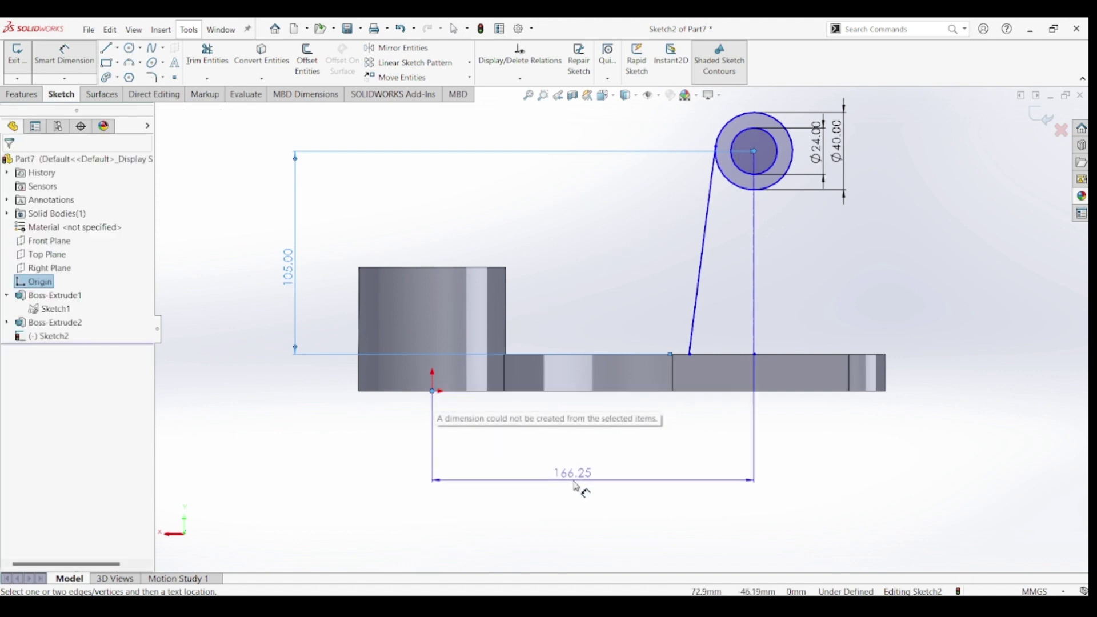
pyautogui.click(618, 460)
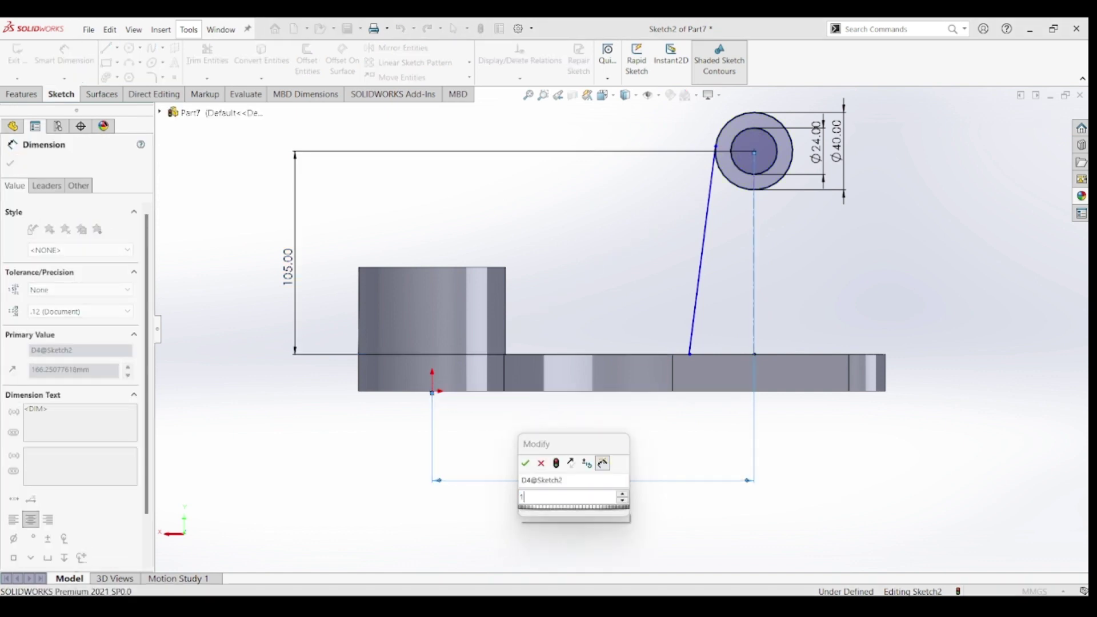
pyautogui.write('166.25')
pyautogui.press('Return')
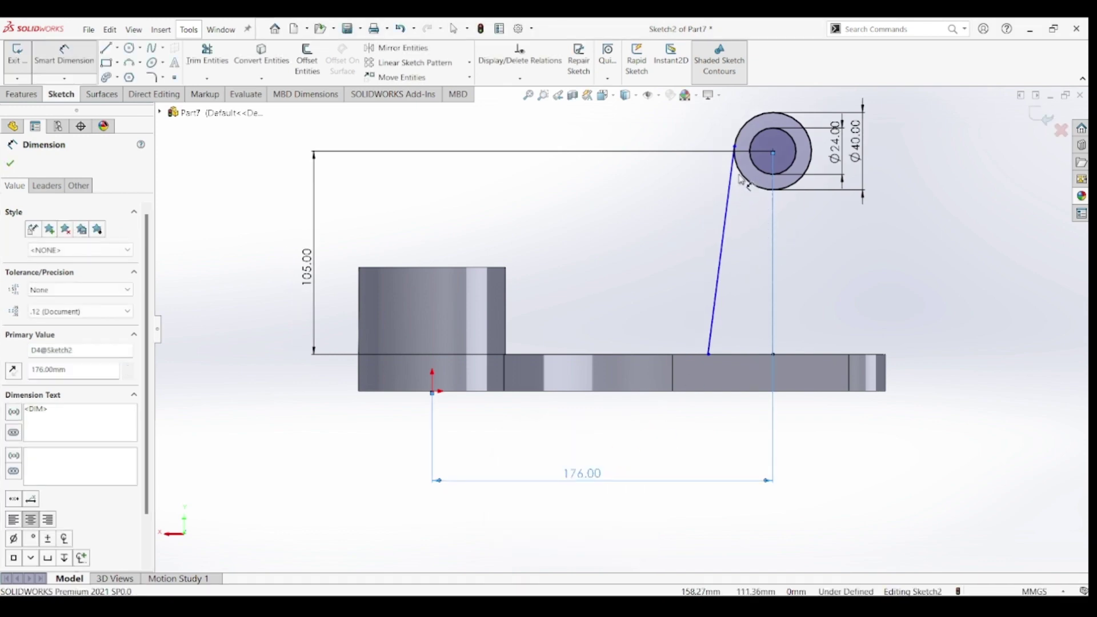
pyautogui.press('Escape')
pyautogui.press('Escape')
# Step: Set the slanted side line at 80° to the base plate's top edge
pyautogui.click(741, 142)
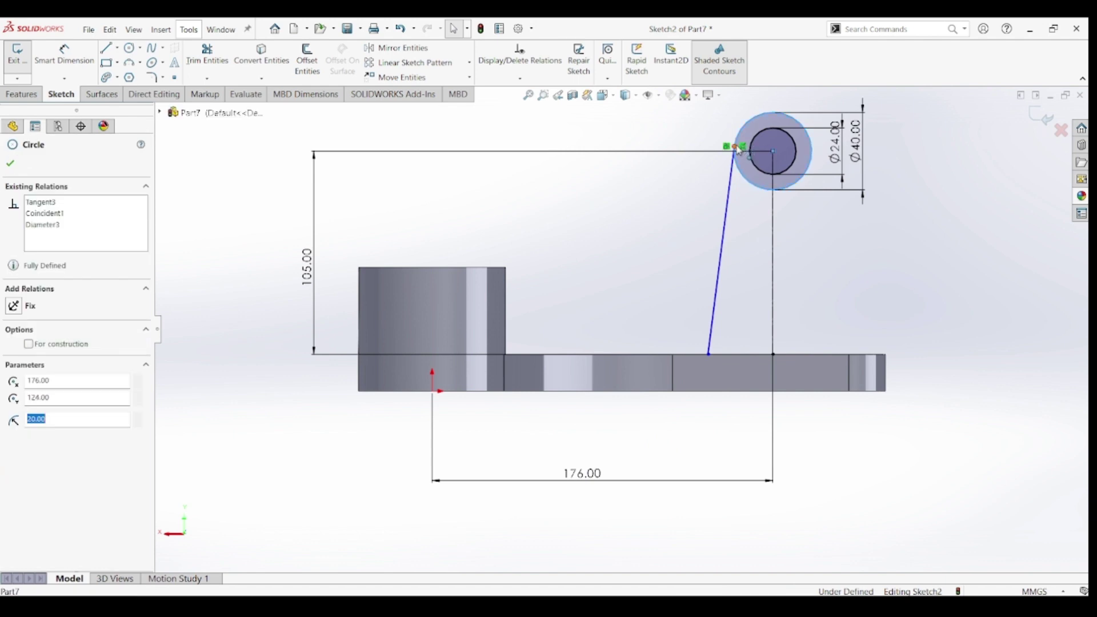
pyautogui.keyDown('ctrl'); pyautogui.click(735, 172); pyautogui.keyUp('ctrl')
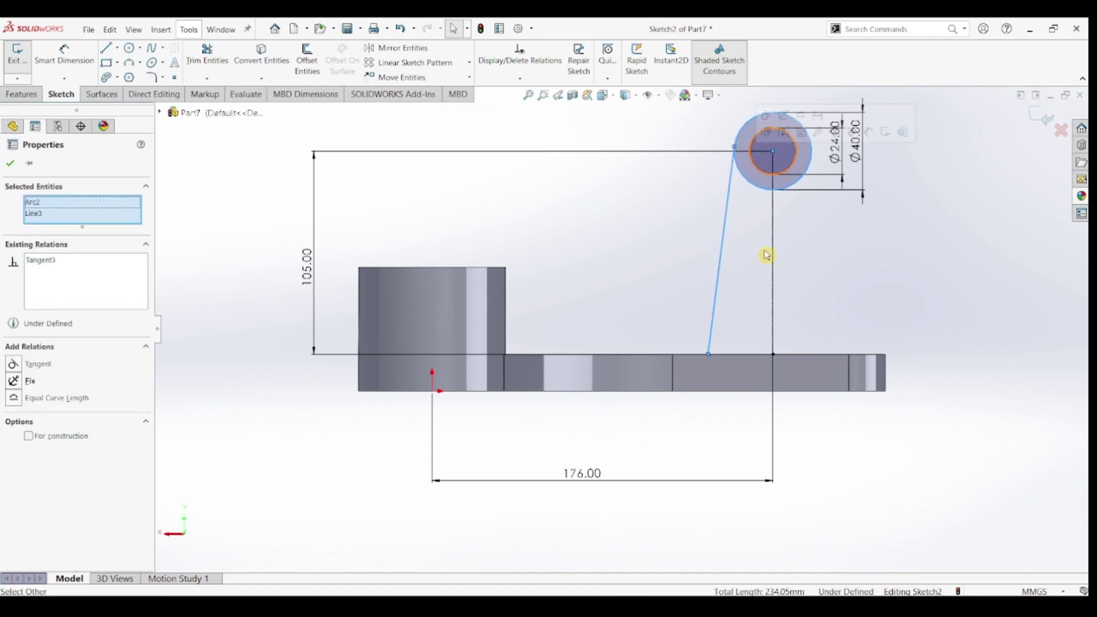
pyautogui.press('Escape')
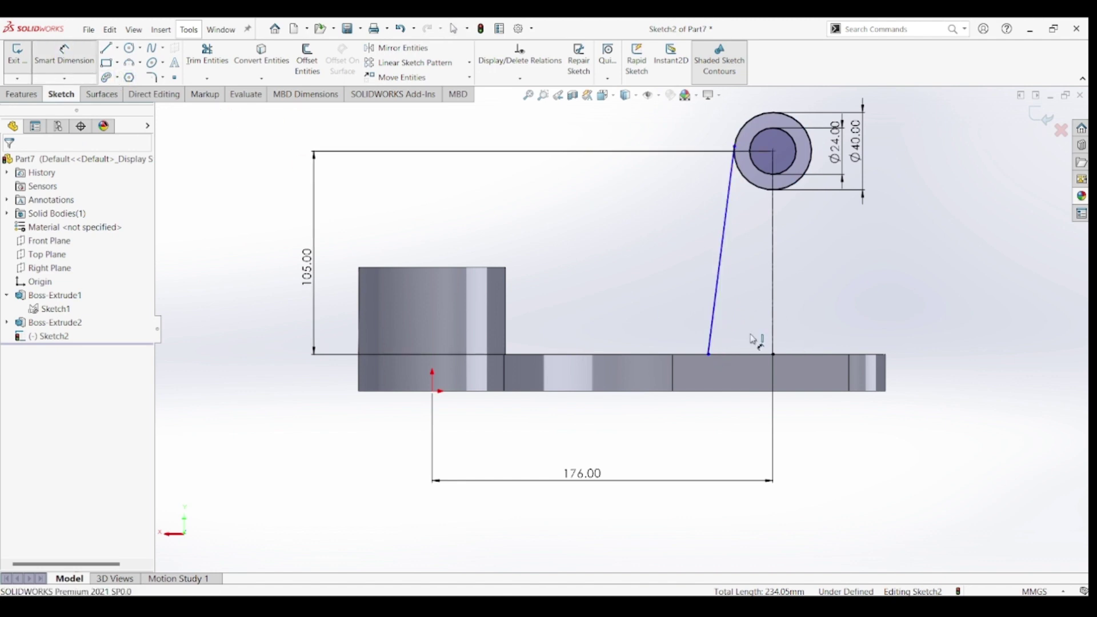
pyautogui.click(64, 54)
pyautogui.click(733, 356)
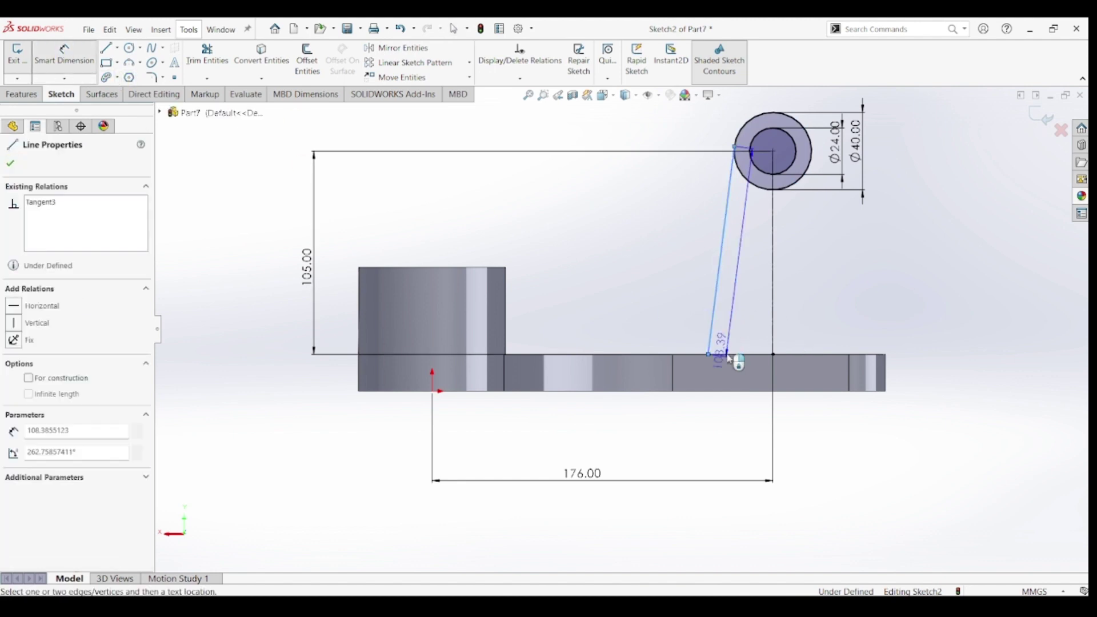
pyautogui.click(732, 355)
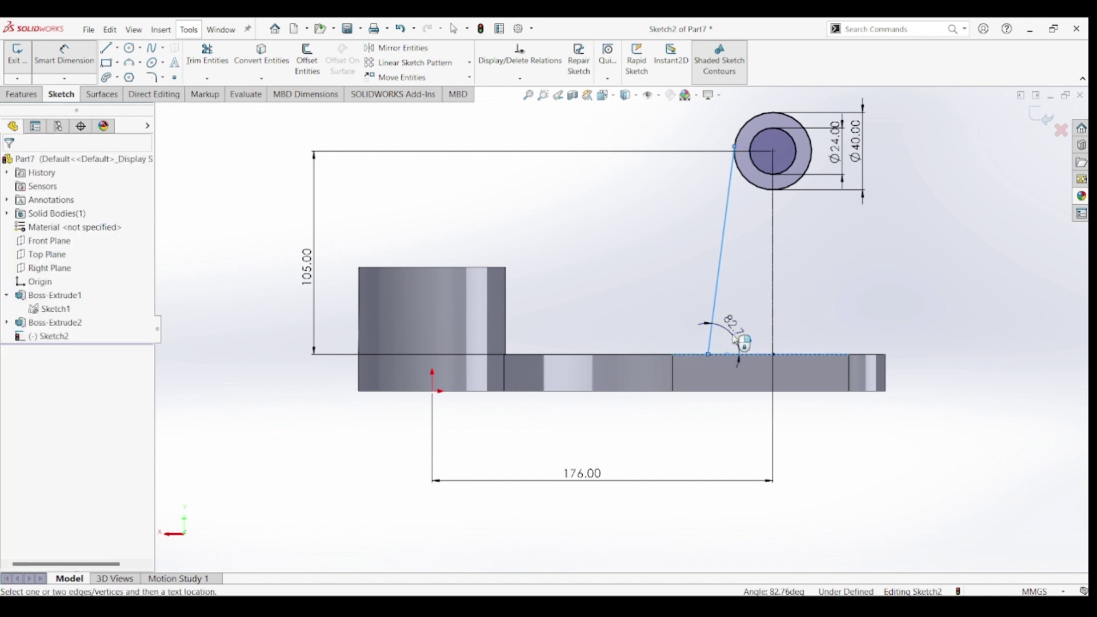
pyautogui.click(737, 339)
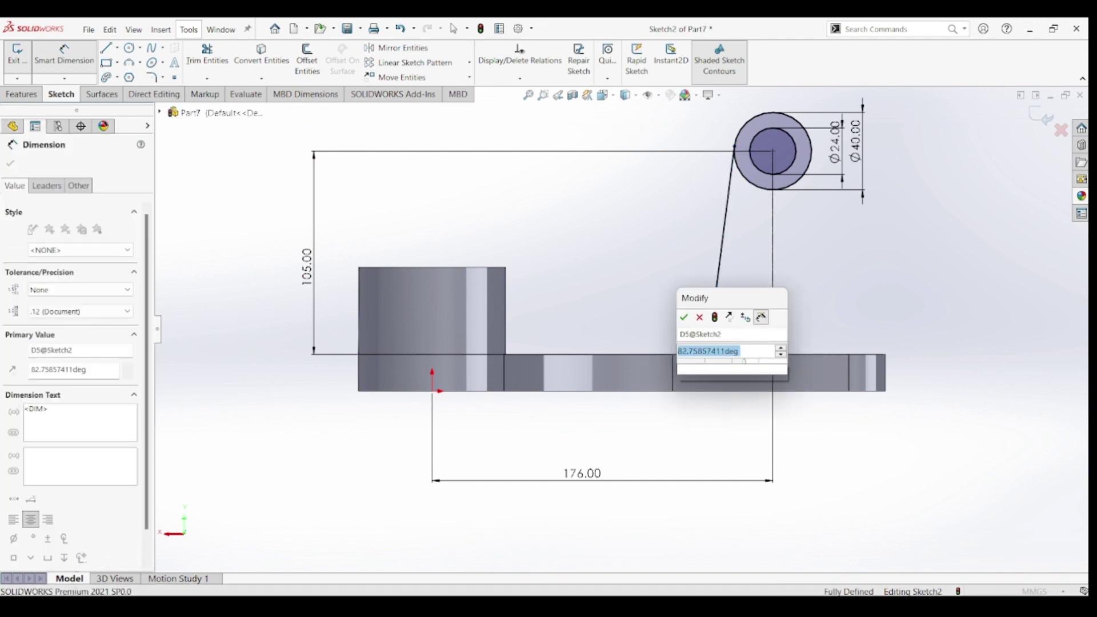
pyautogui.write('80')
pyautogui.press('Return')
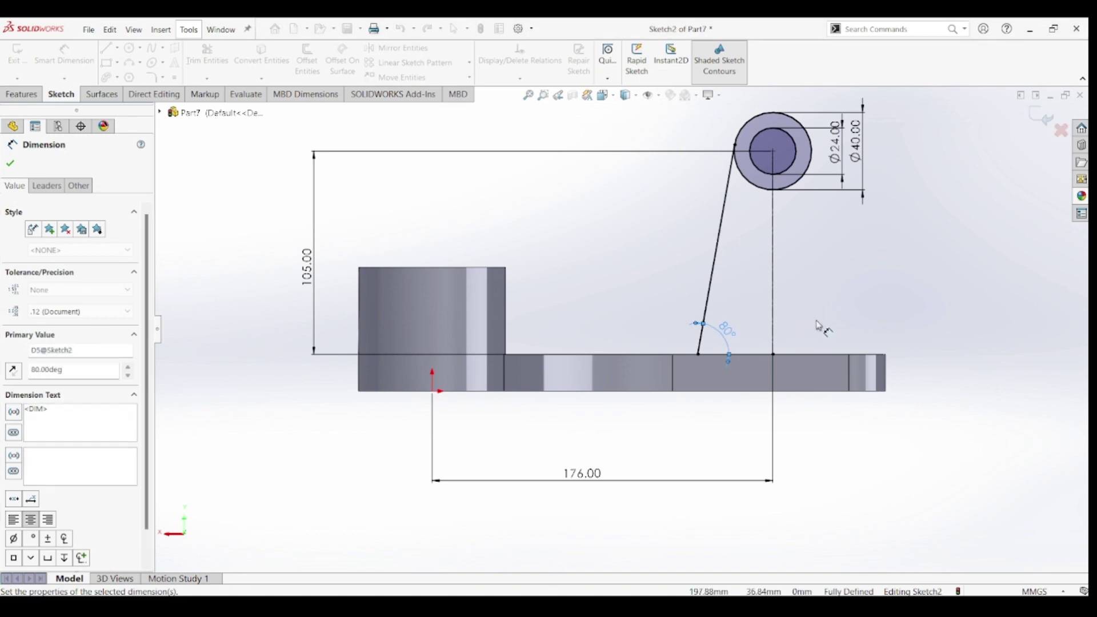
pyautogui.click(801, 275)
pyautogui.press('Escape')
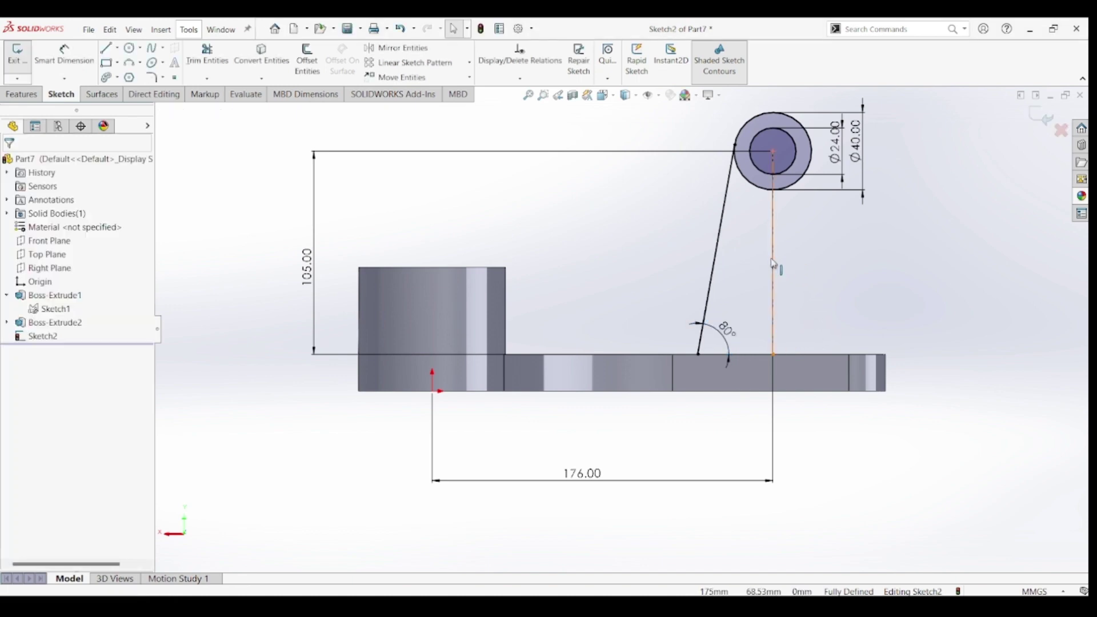
# Step: Mirror the slanted side line about the vertical centreline
pyautogui.click(773, 264)
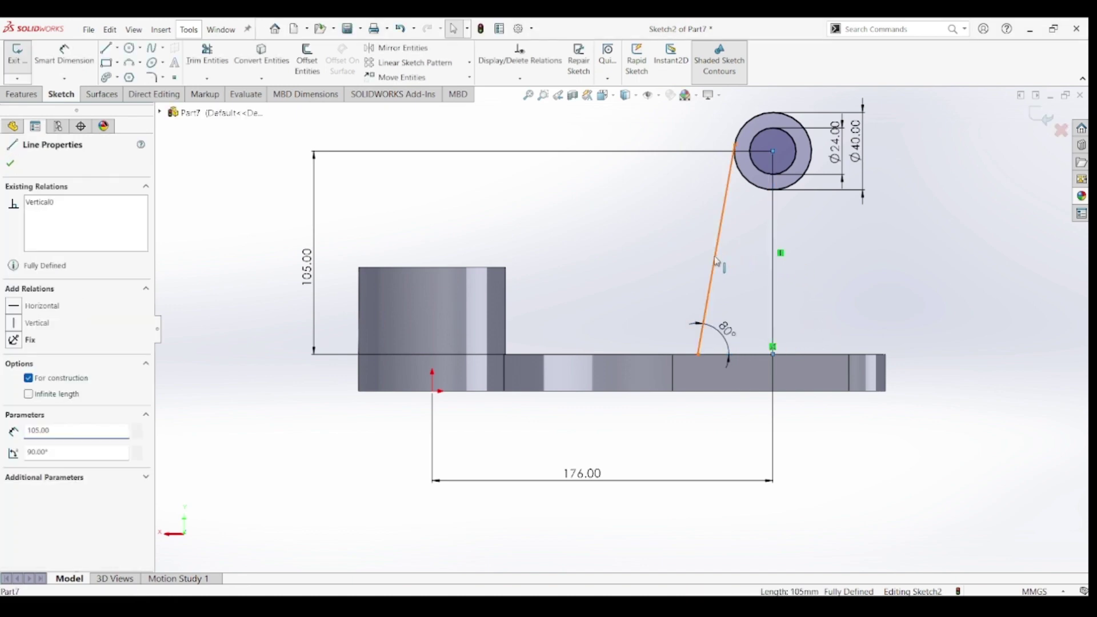
pyautogui.keyDown('ctrl'); pyautogui.click(717, 261); pyautogui.keyUp('ctrl')
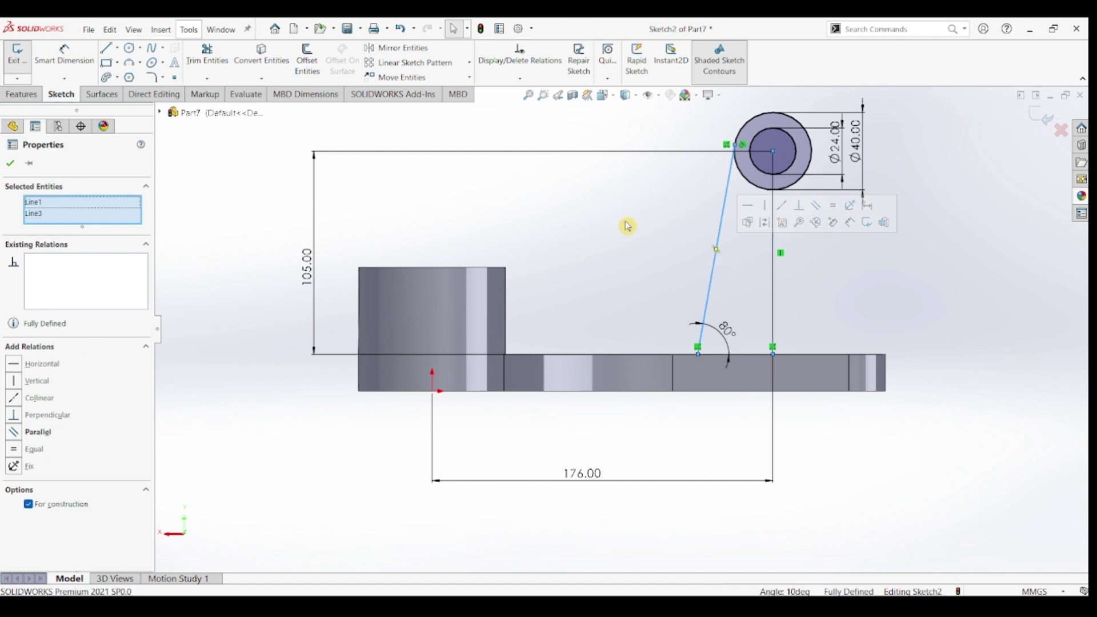
pyautogui.click(400, 48)
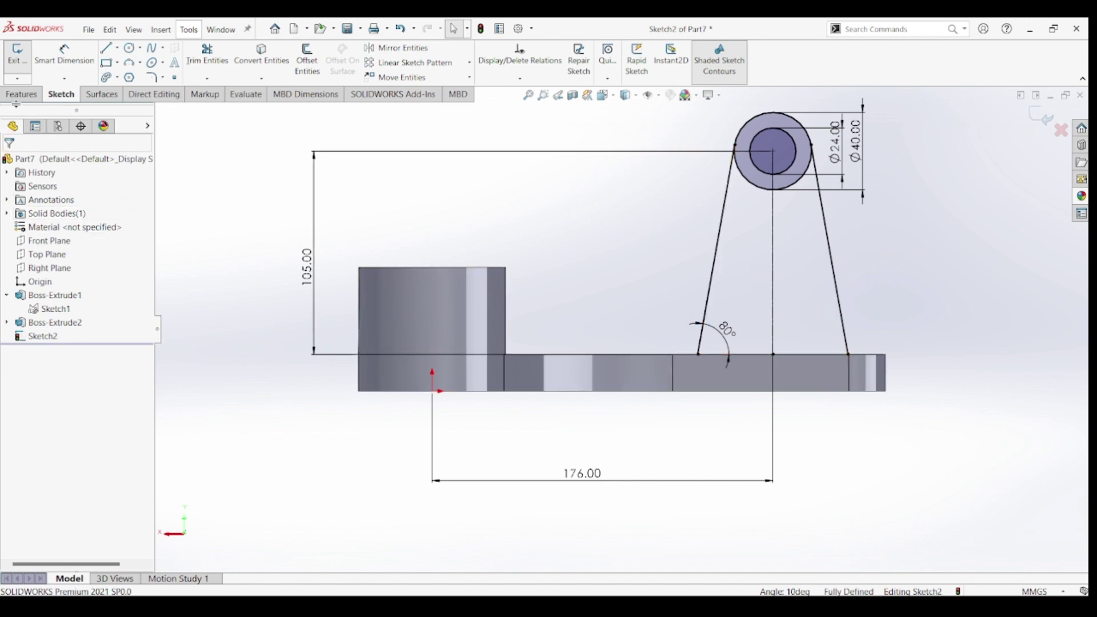
pyautogui.click(20, 94)
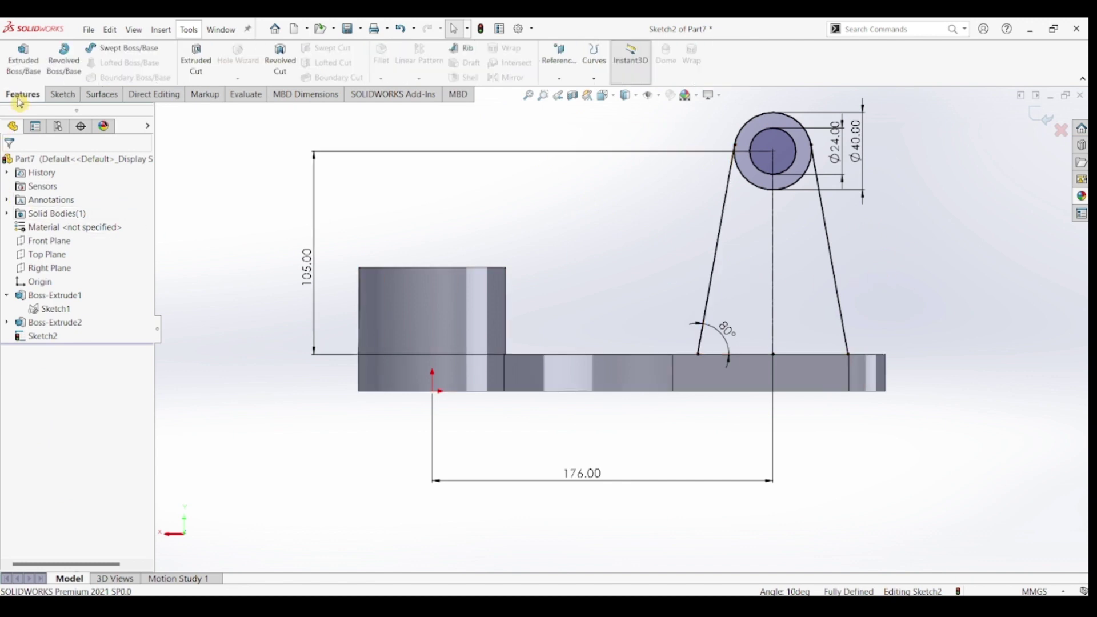
# Step: Extrude the arm and lower triangular regions 10 mm in the reversed direction
pyautogui.click(23, 68)
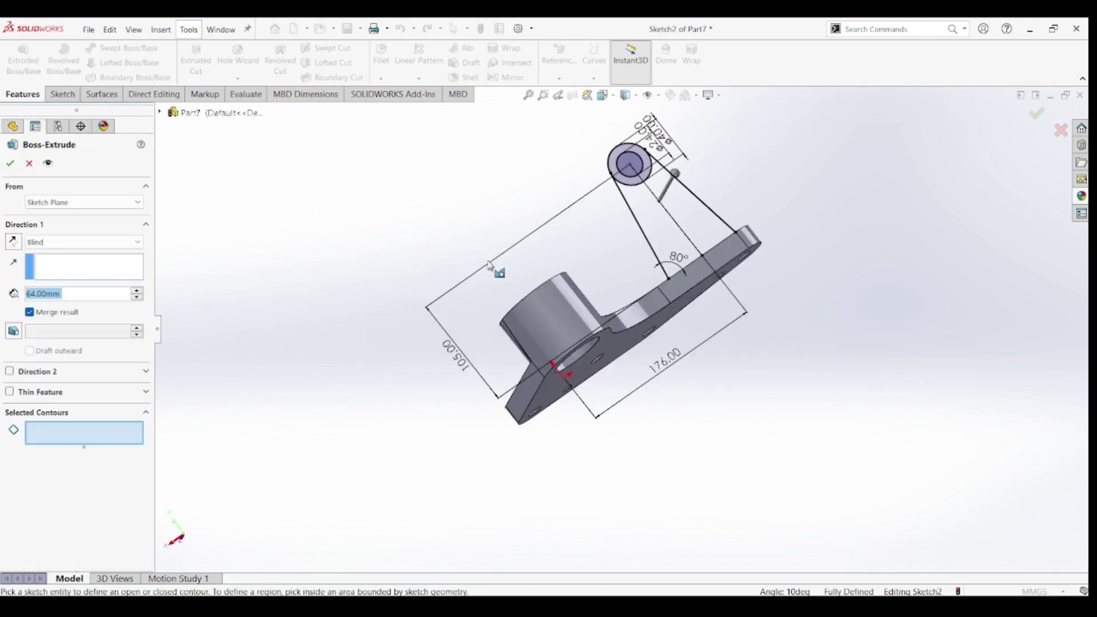
pyautogui.moveTo(480, 263); pyautogui.dragTo(641, 219, button='middle')
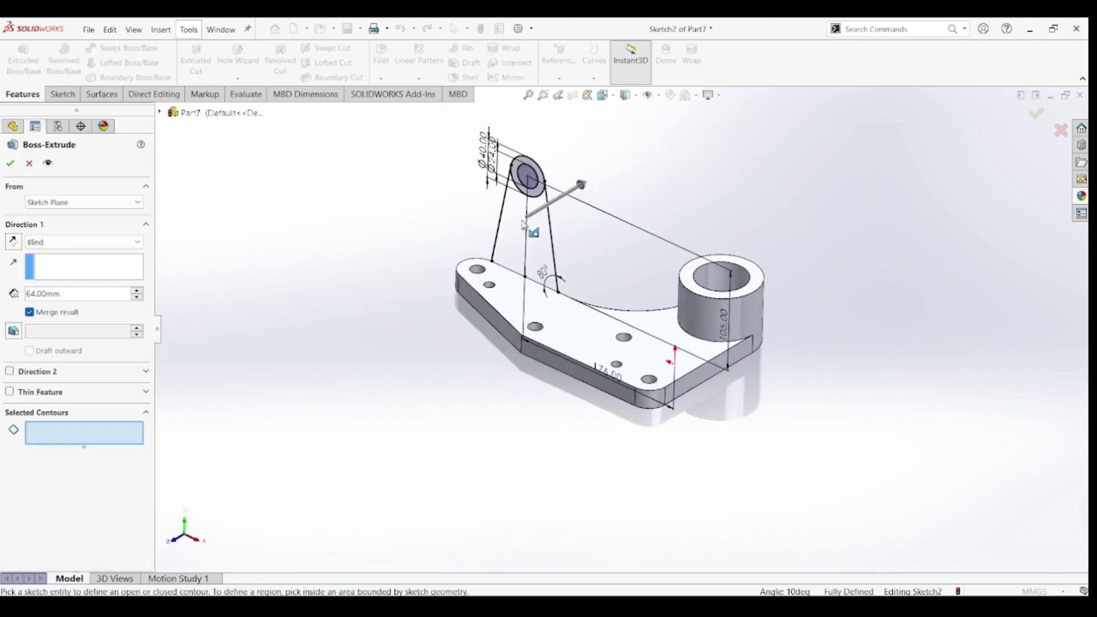
pyautogui.click(546, 243)
pyautogui.click(545, 274)
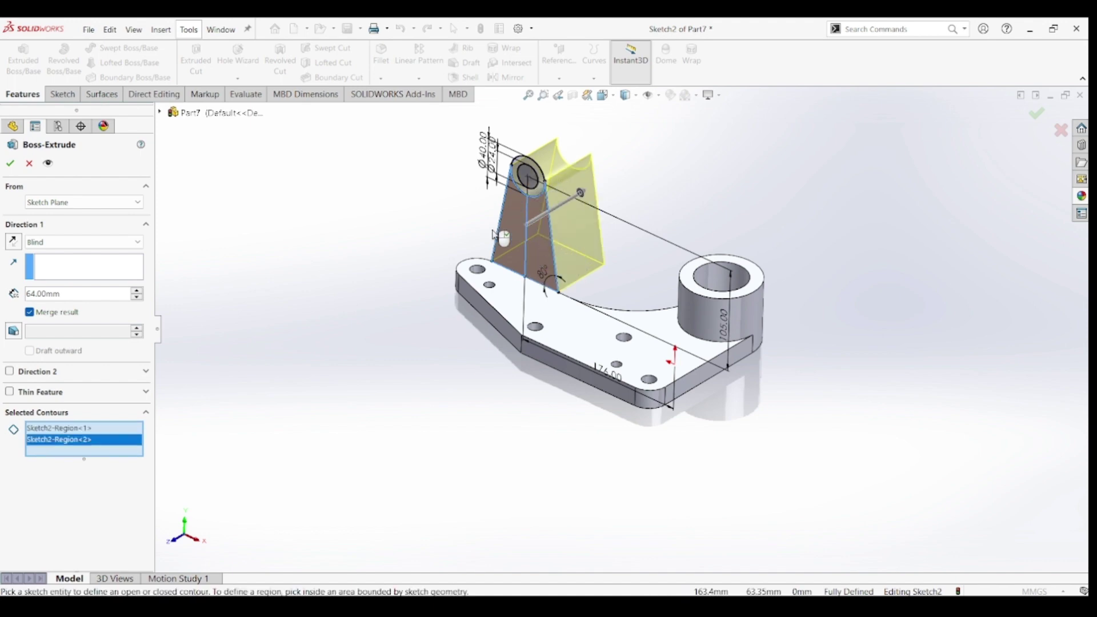
pyautogui.click(13, 245)
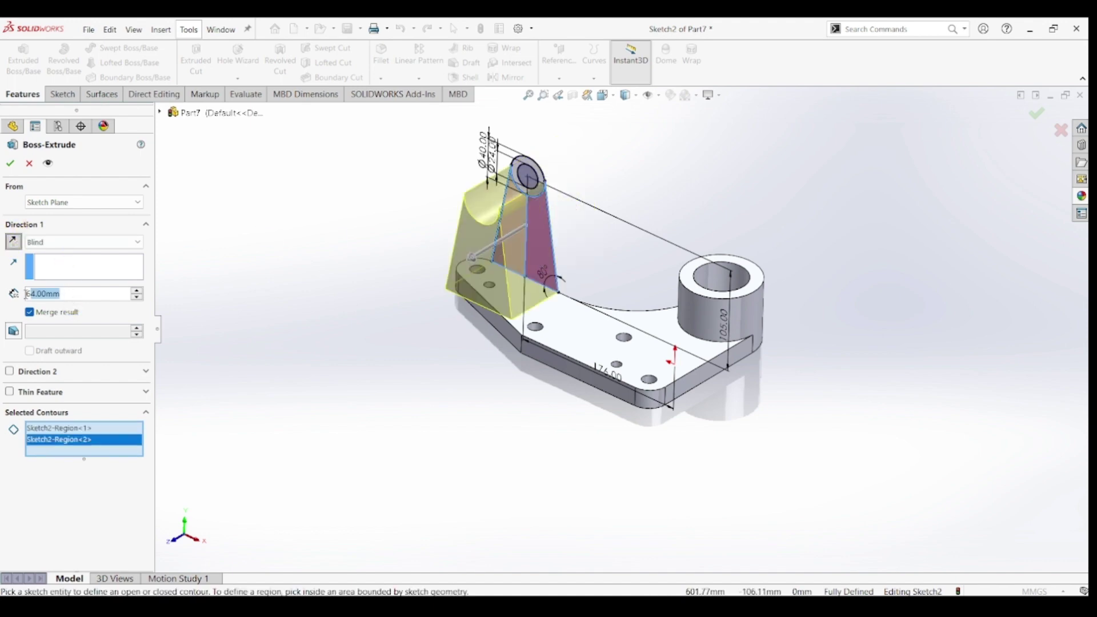
pyautogui.write('10')
pyautogui.press('Return')
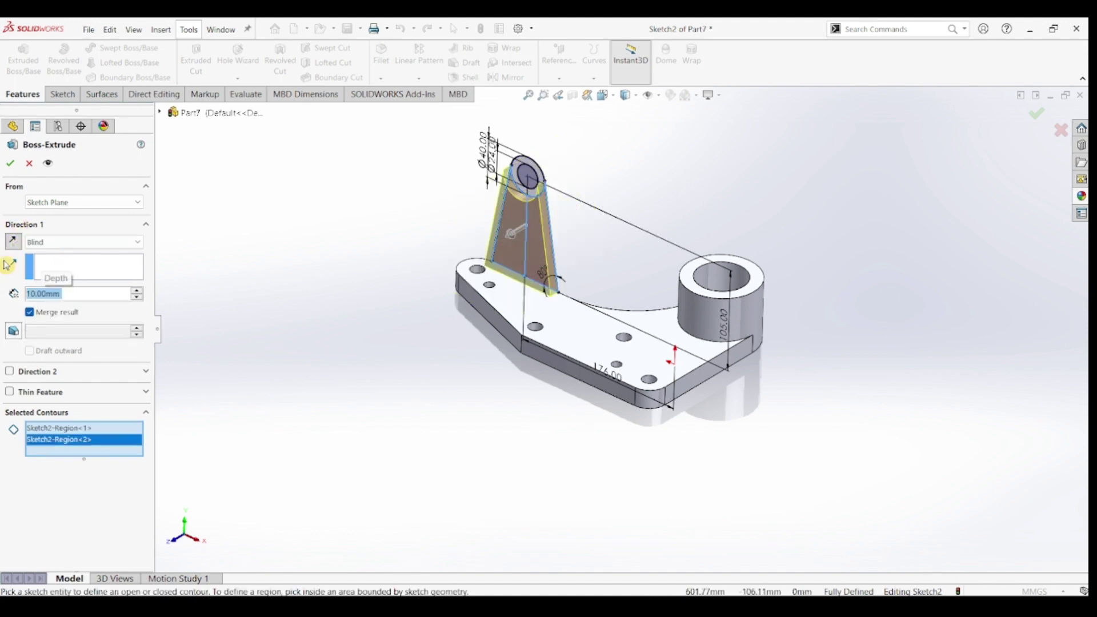
pyautogui.click(10, 163)
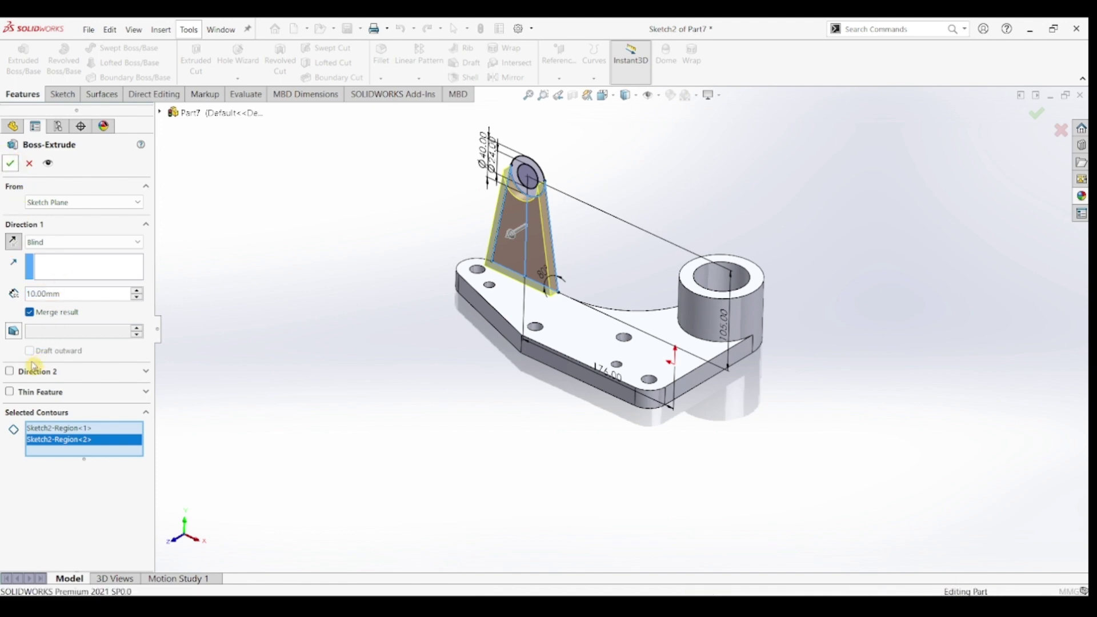
pyautogui.click(7, 337)
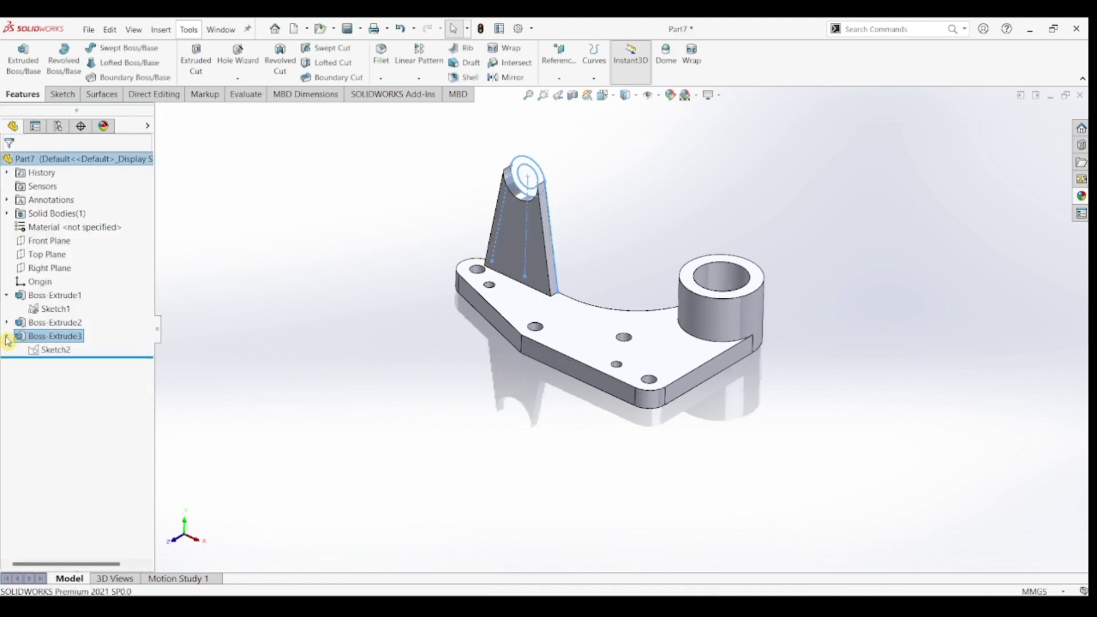
# Step: Reopen Sketch2 without changes, then select it to show the circle atop the arm
pyautogui.click(43, 350)
pyautogui.click(50, 312)
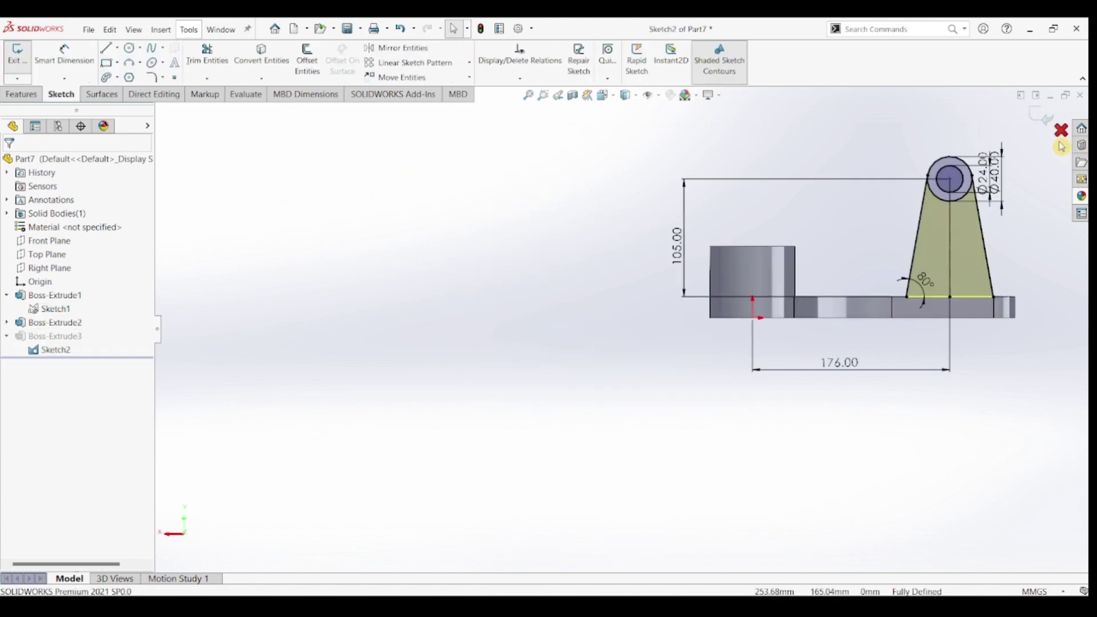
pyautogui.click(552, 321)
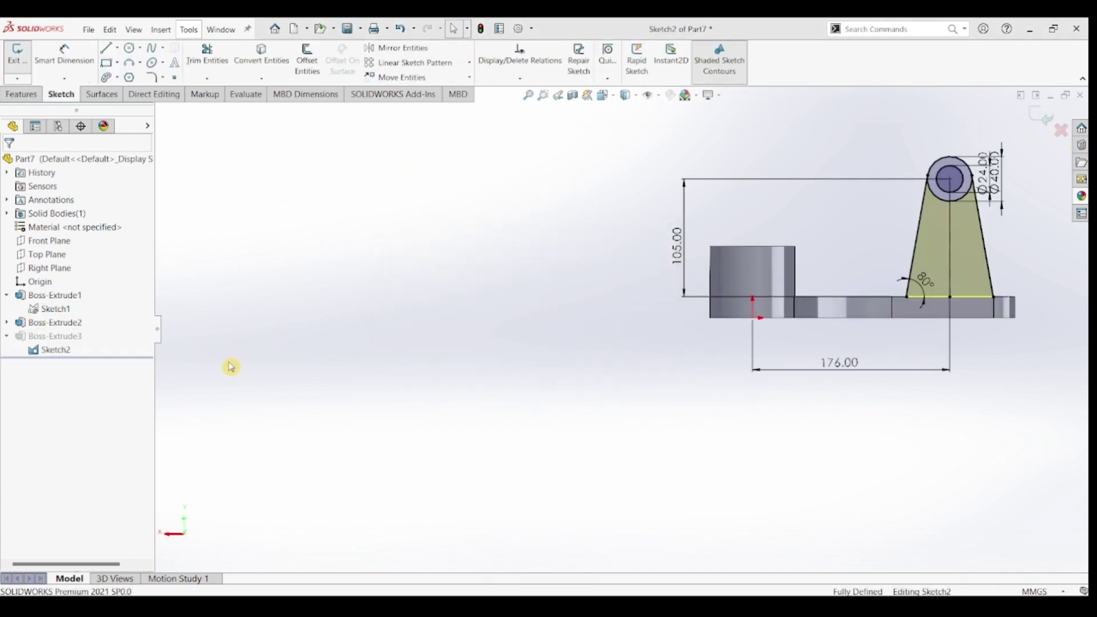
pyautogui.click(57, 350)
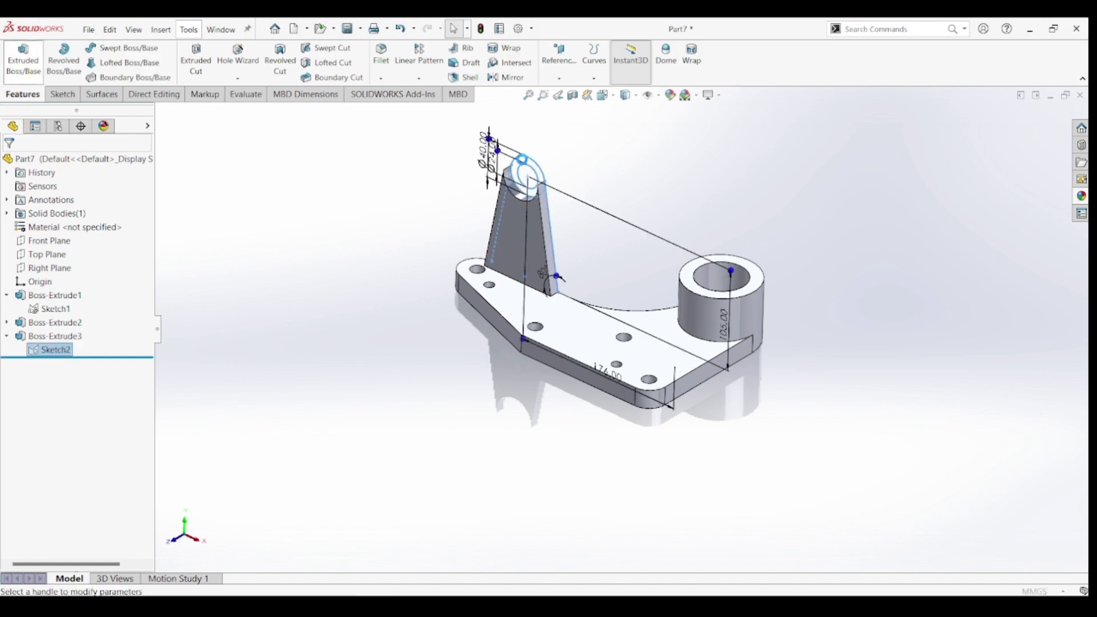
# Step: Extrude the arm-top circle region reversed 22 mm, plus 38 mm in Direction 2
pyautogui.click(525, 160)
pyautogui.click(532, 169)
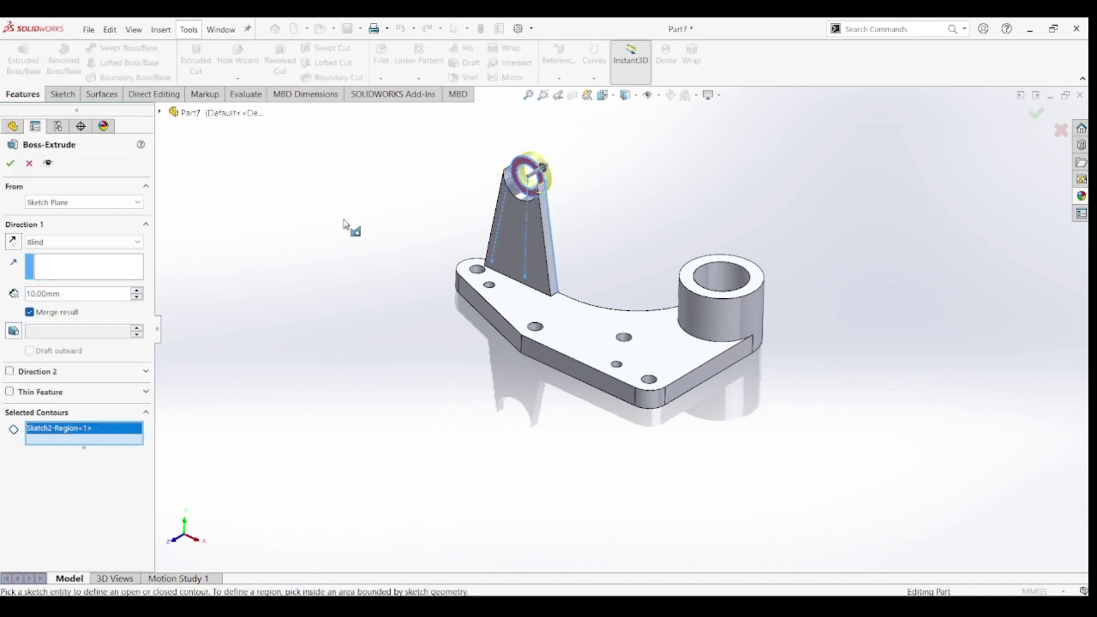
pyautogui.click(17, 245)
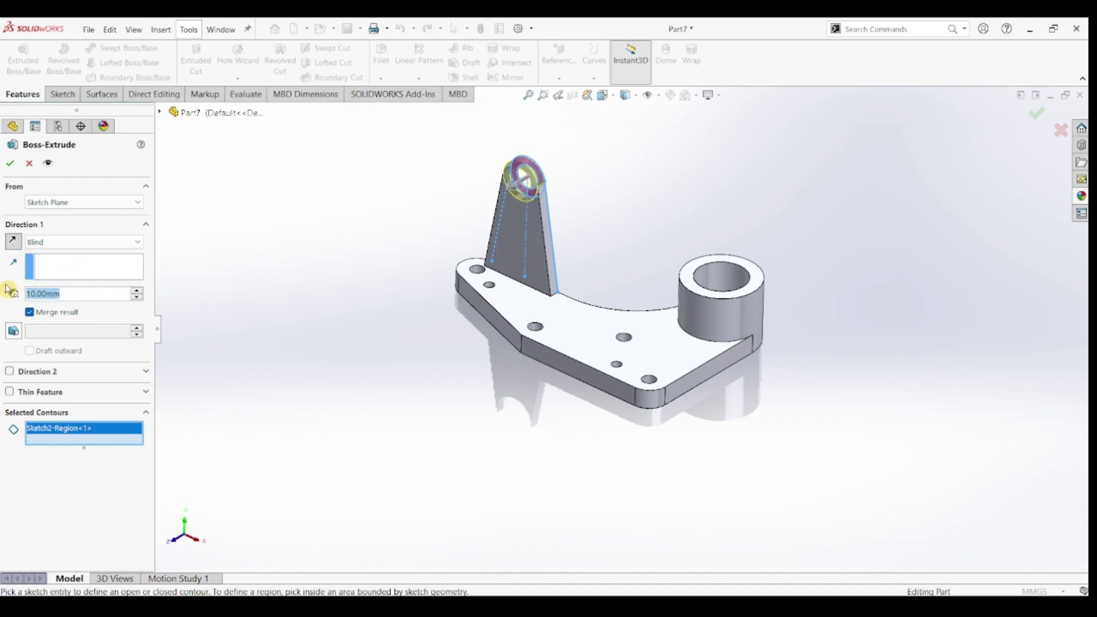
pyautogui.write('22')
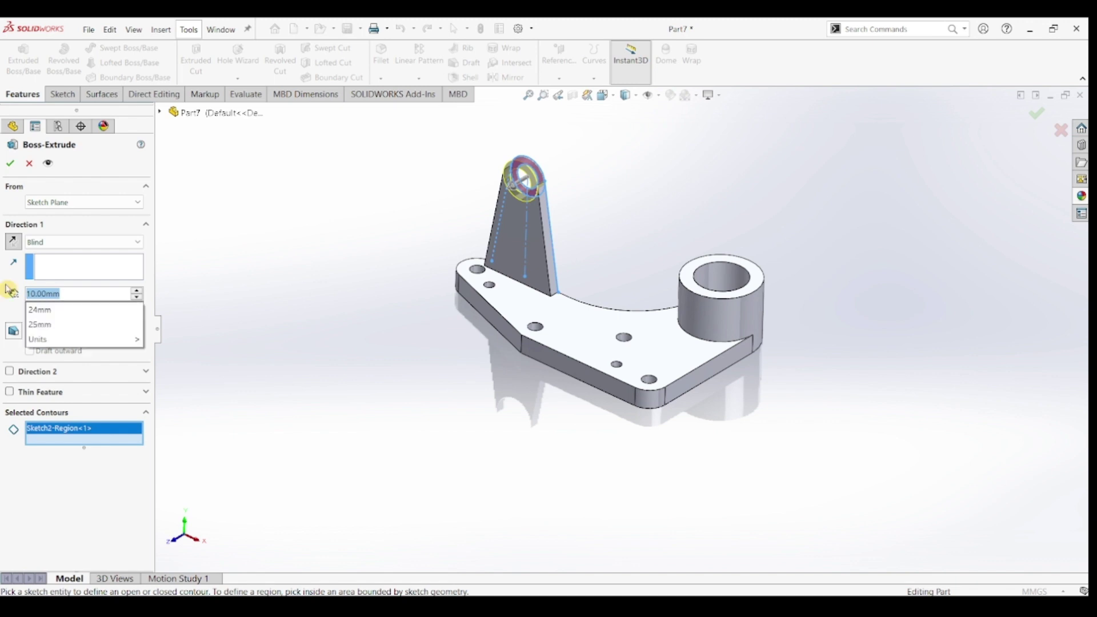
pyautogui.press('Return')
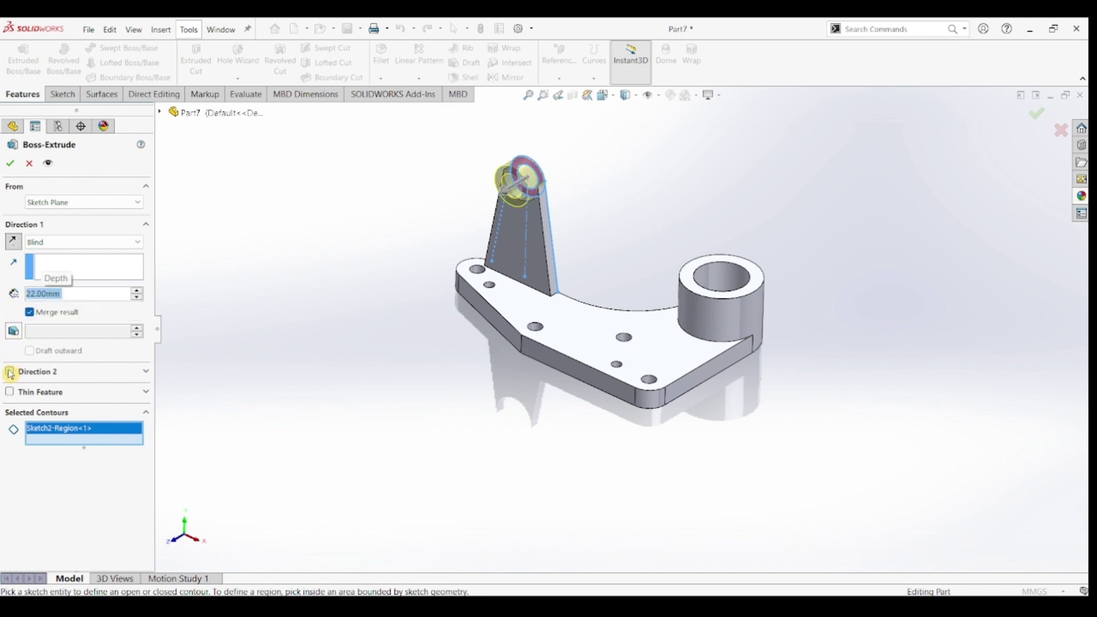
pyautogui.click(10, 373)
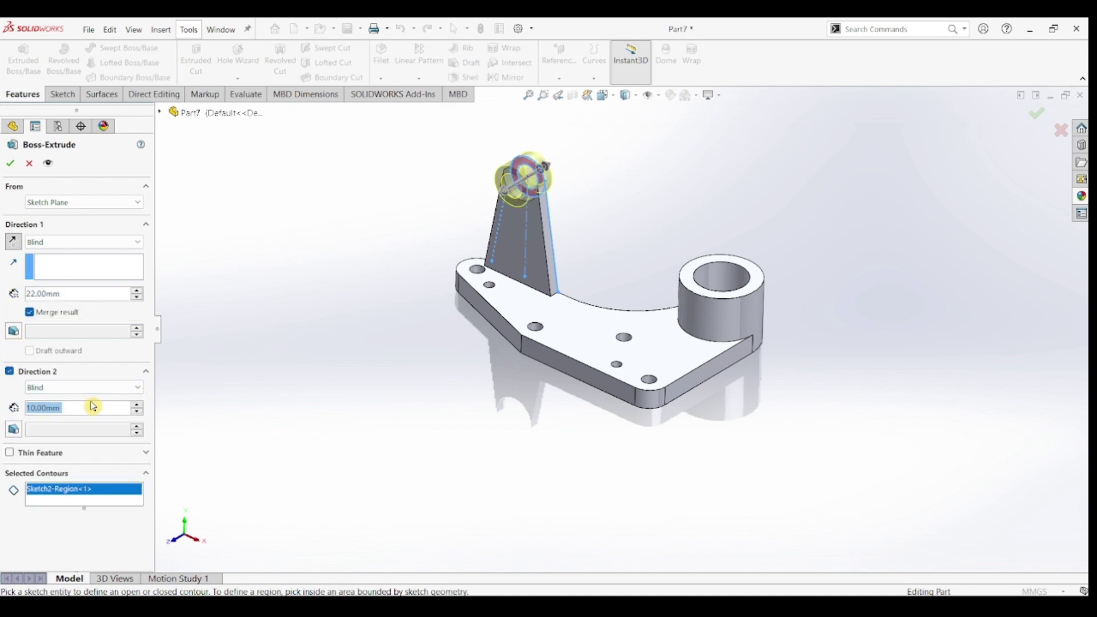
pyautogui.write('38')
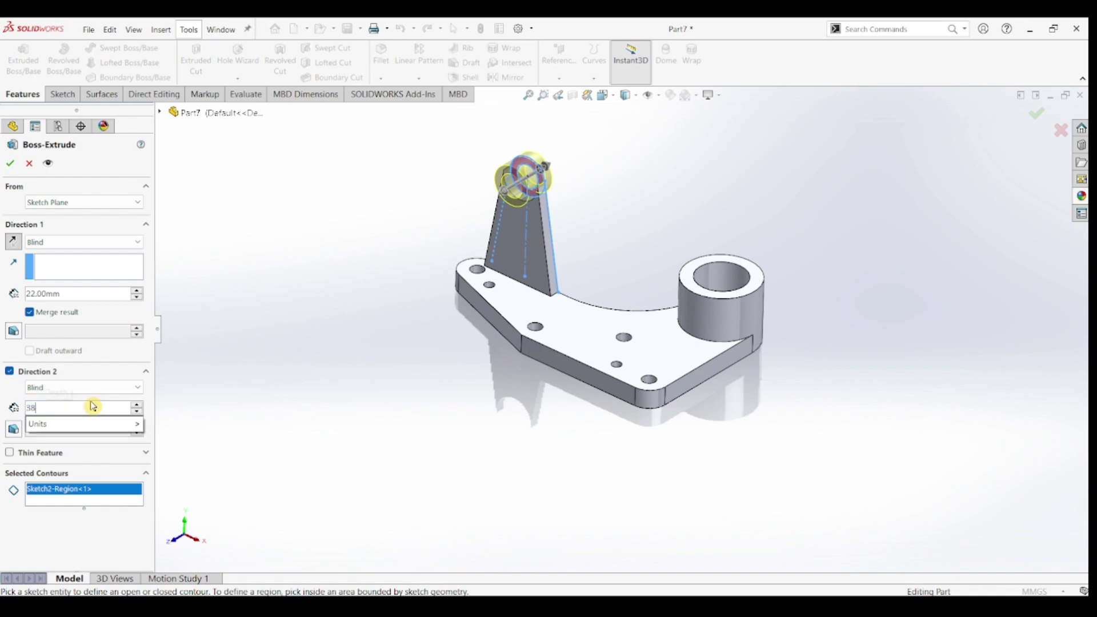
pyautogui.press('Return')
pyautogui.click(11, 166)
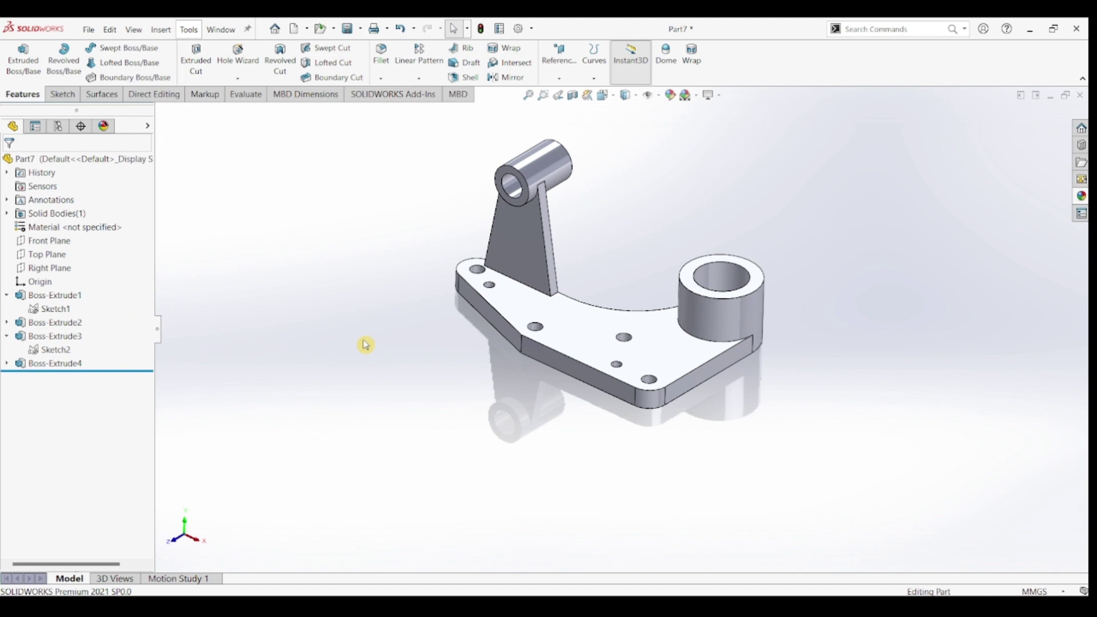
# Step: Orbit to the base plate's underside and start a new sketch on that face
pyautogui.moveTo(732, 440); pyautogui.dragTo(631, 281, button='middle')
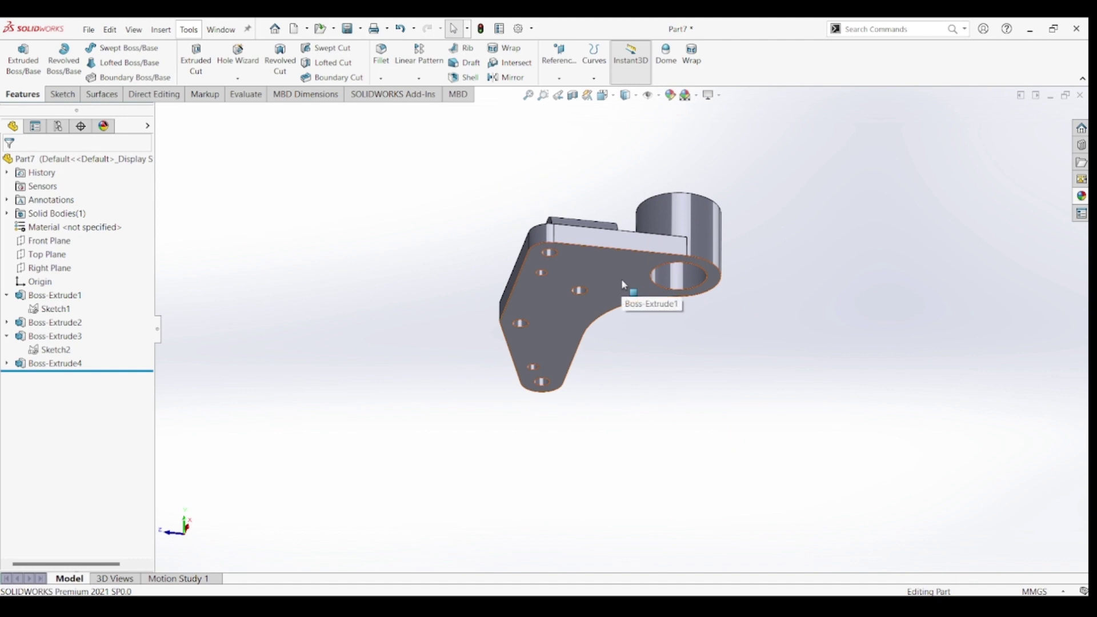
pyautogui.click(622, 281)
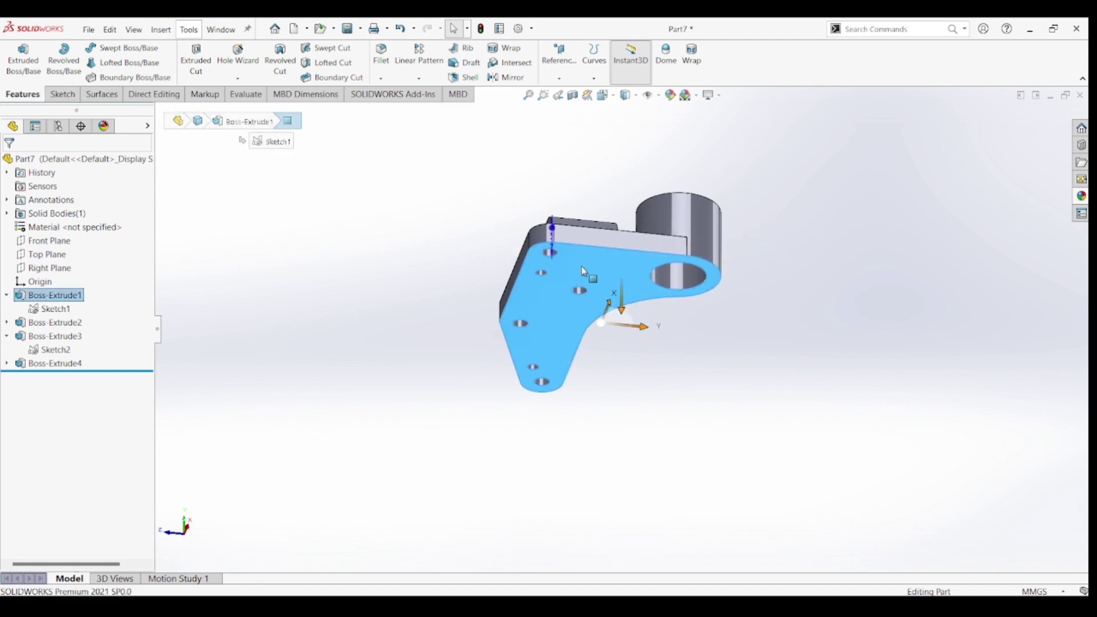
pyautogui.click(54, 94)
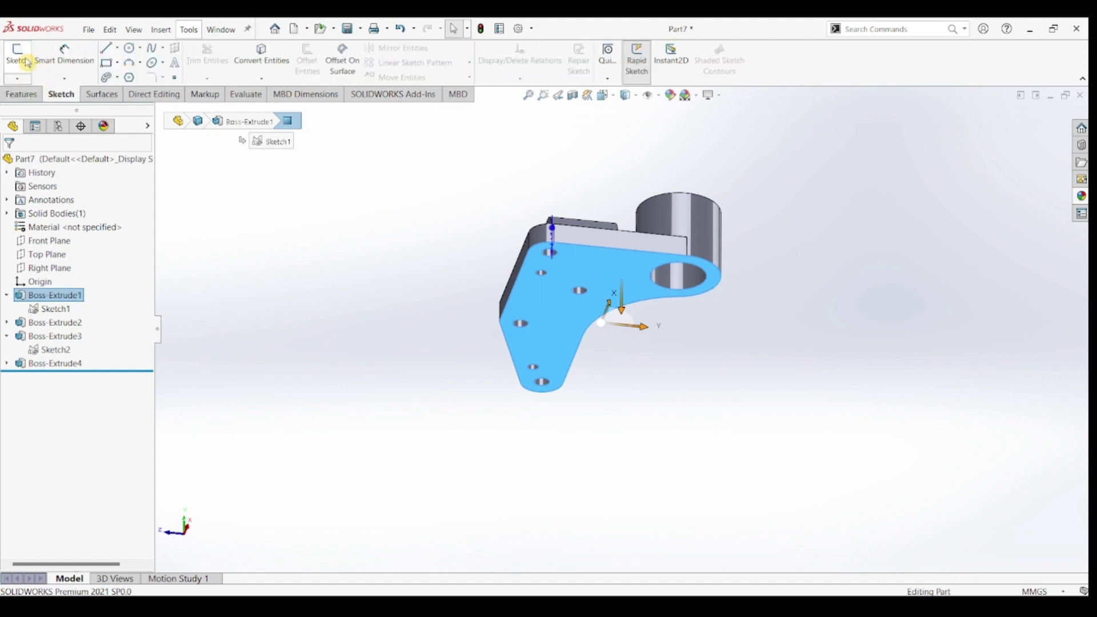
pyautogui.click(28, 63)
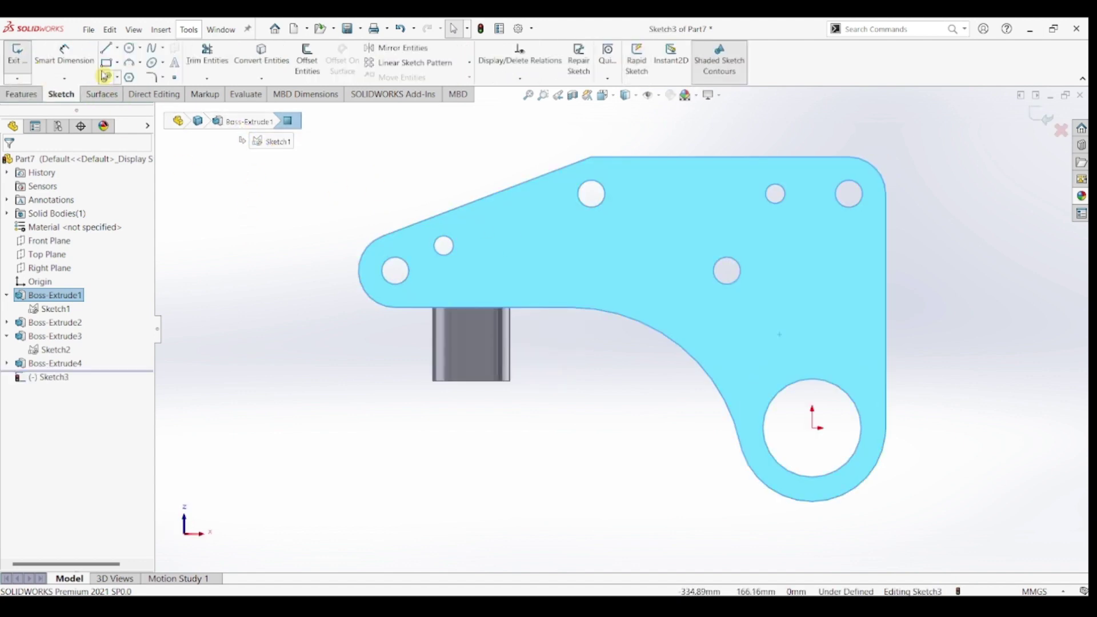
# Step: Draw a horizontal line from the curved edge's end to the plate's right edge
pyautogui.click(107, 49)
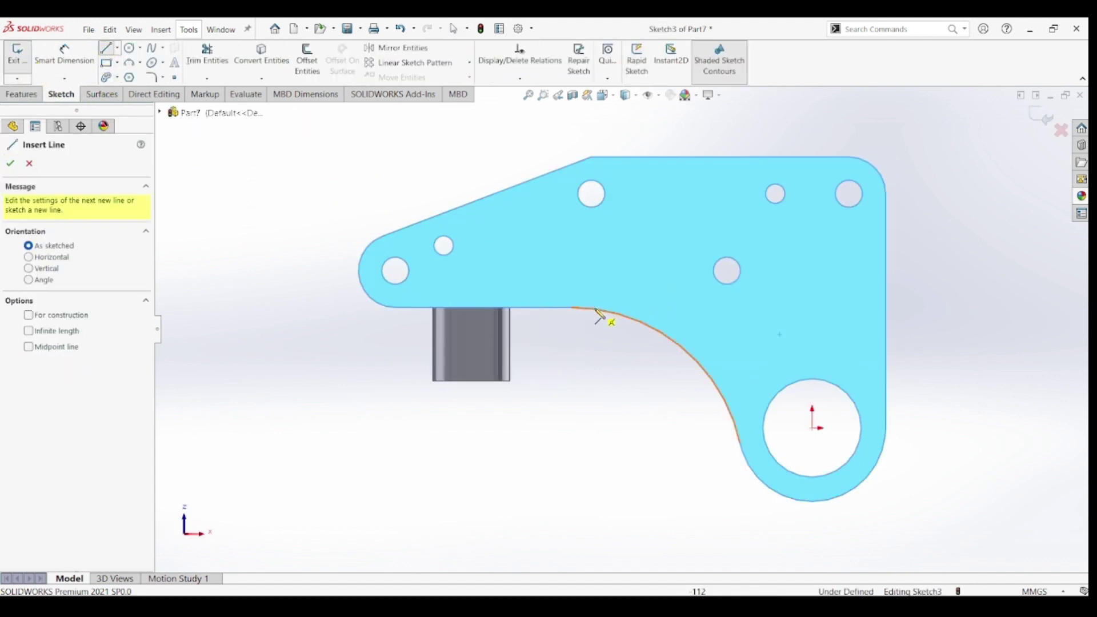
pyautogui.click(574, 307)
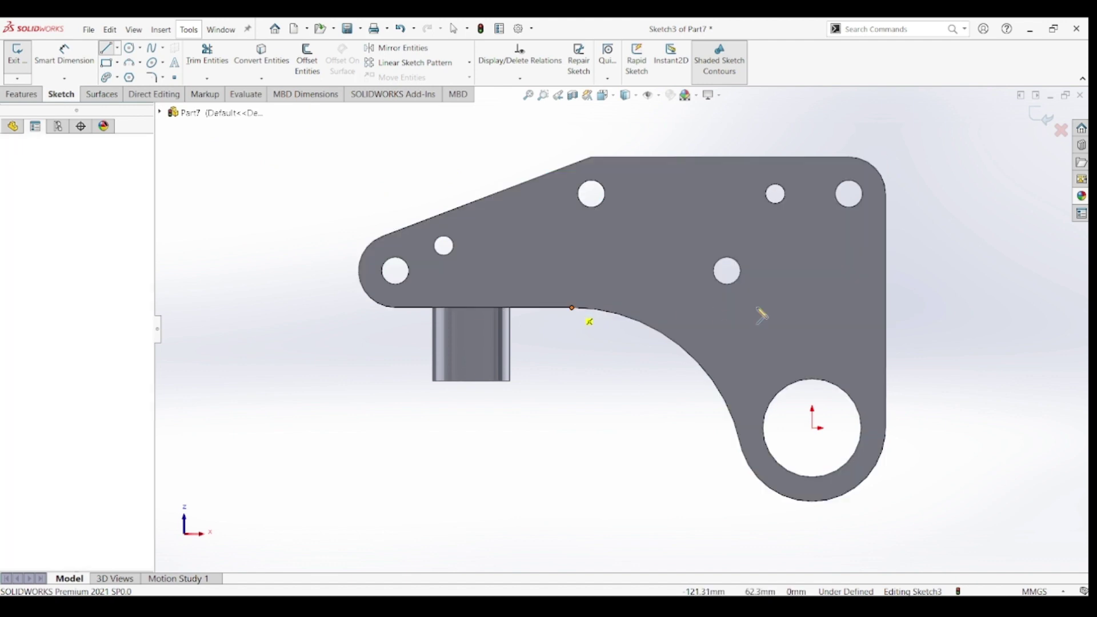
pyautogui.click(886, 308)
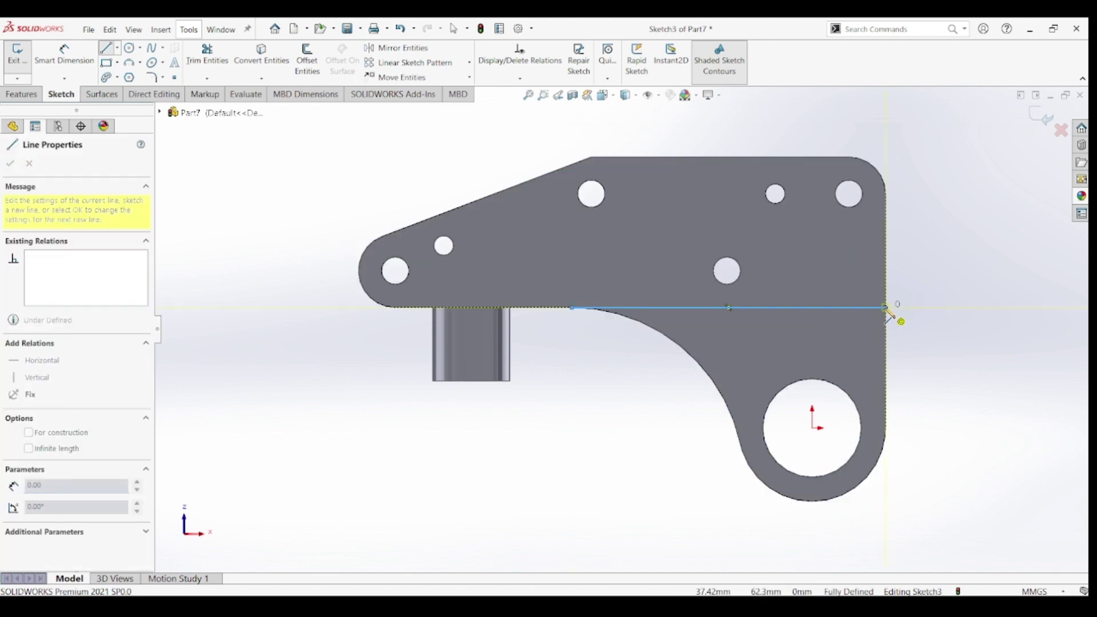
# Step: Convert the two boss-hole edges, the plate's right edge and its curved edge into Sketch3
pyautogui.press('Escape')
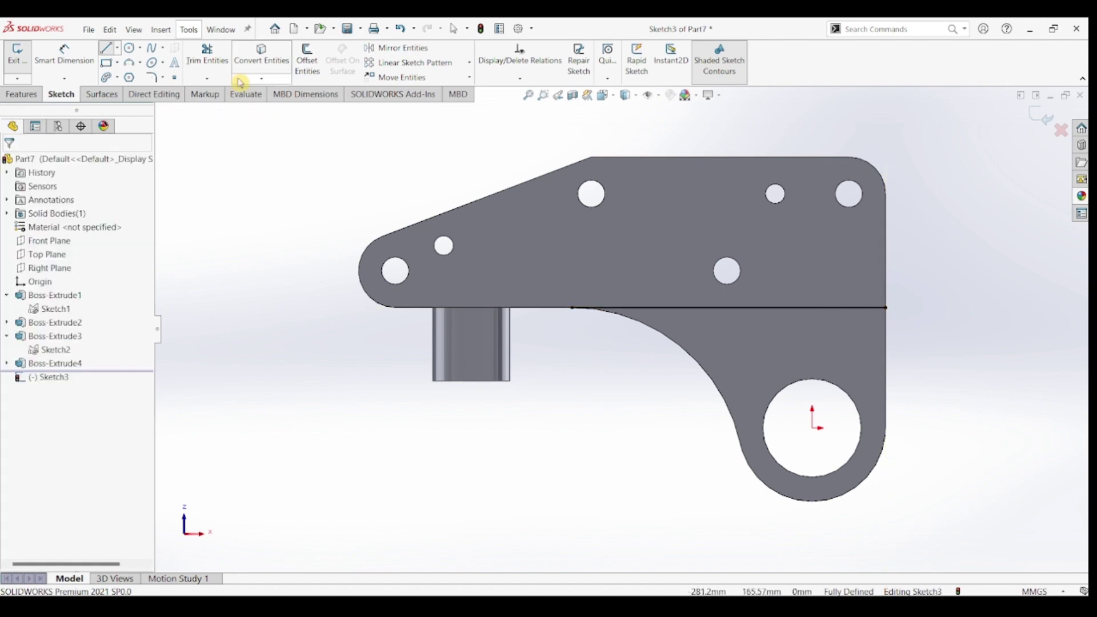
pyautogui.click(261, 57)
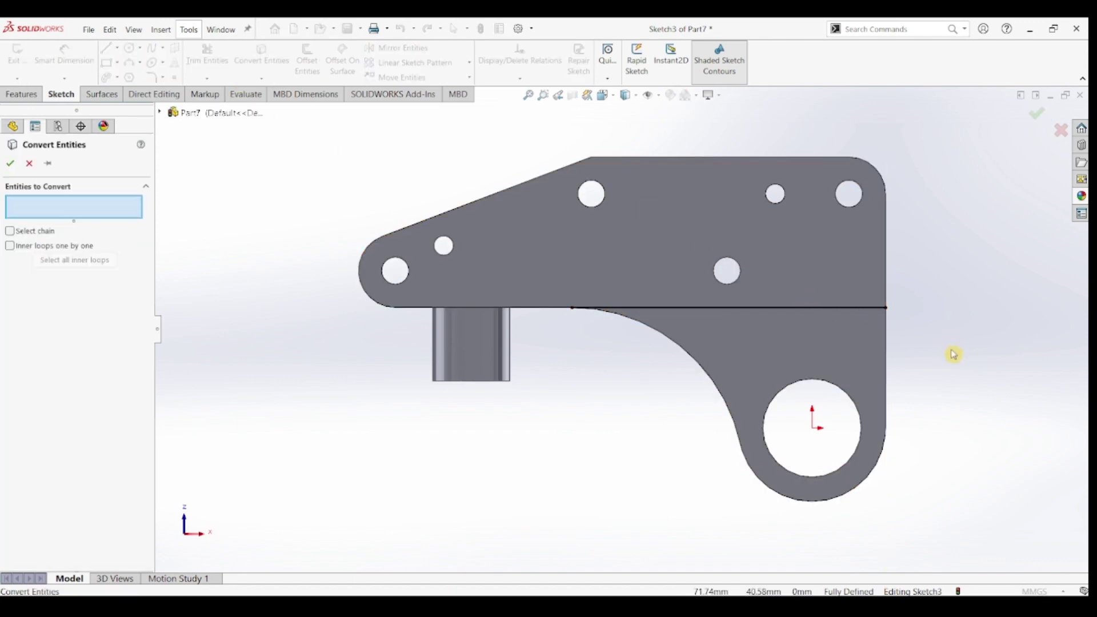
pyautogui.moveTo(953, 354)
pyautogui.mouseDown(button='middle')
pyautogui.moveTo(923, 347)
pyautogui.moveTo(808, 375)
pyautogui.mouseUp(button='middle')
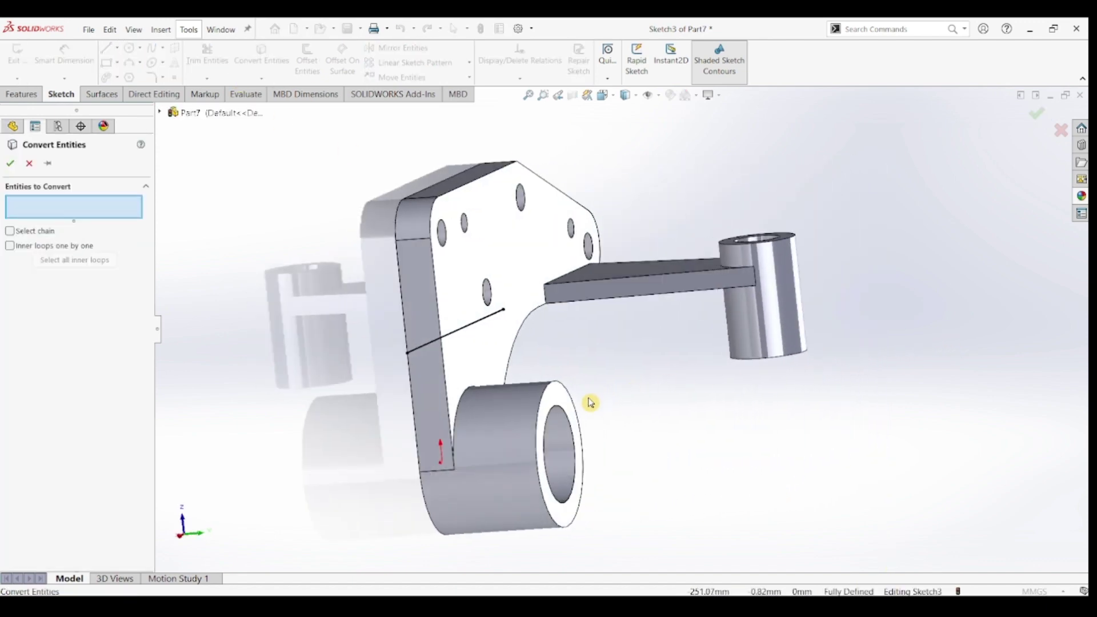
pyautogui.click(570, 414)
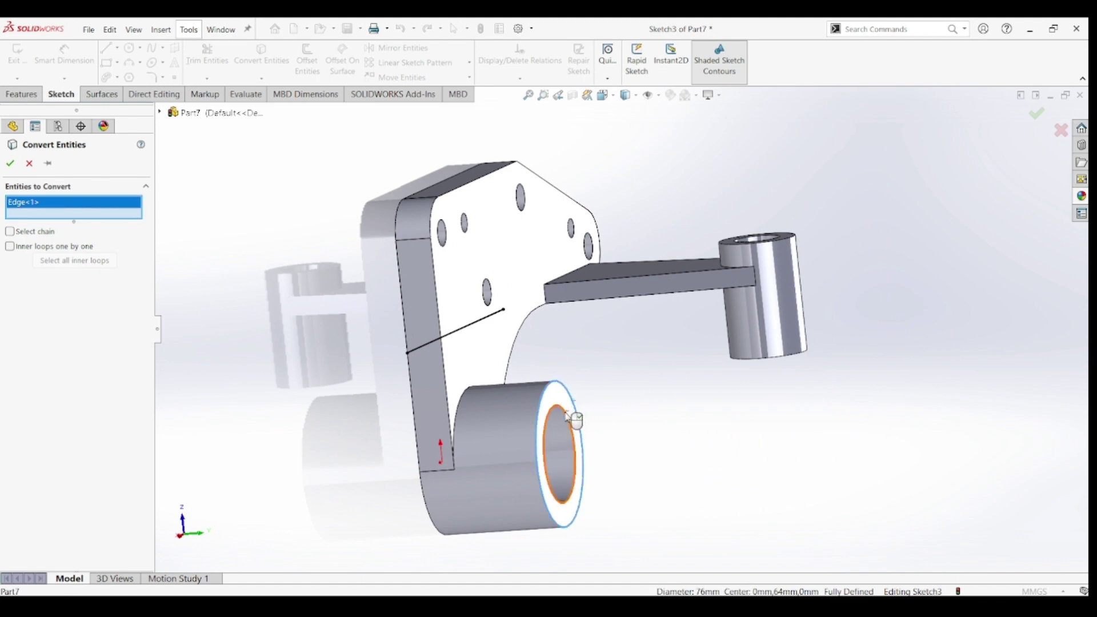
pyautogui.click(566, 413)
pyautogui.moveTo(603, 372)
pyautogui.mouseDown(button='middle')
pyautogui.moveTo(634, 360)
pyautogui.moveTo(651, 370)
pyautogui.mouseUp(button='middle')
pyautogui.click(885, 342)
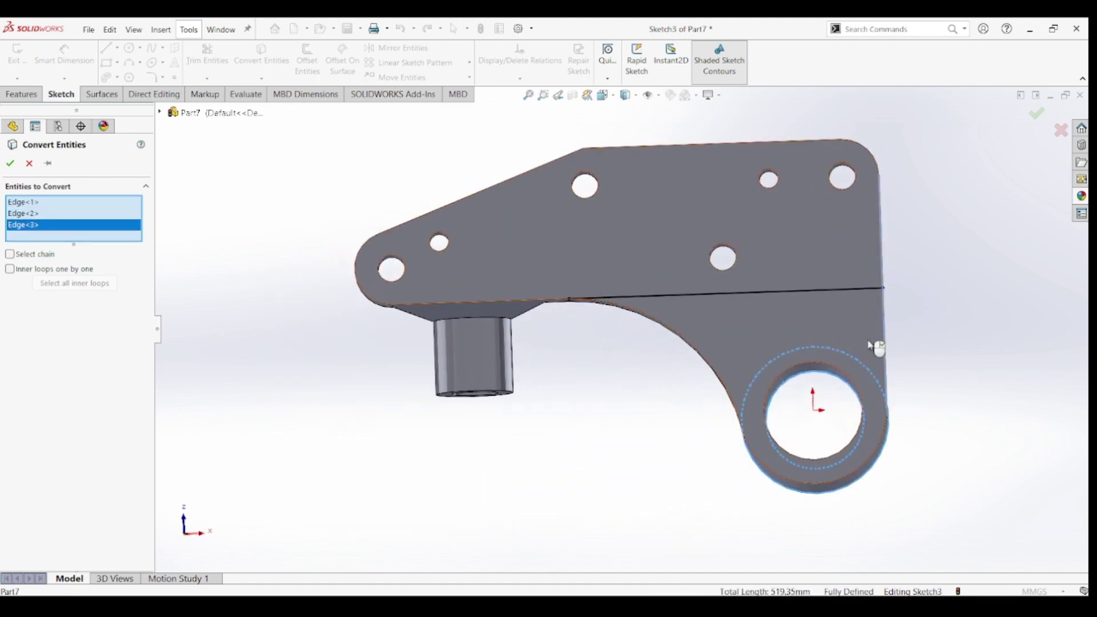
pyautogui.click(719, 377)
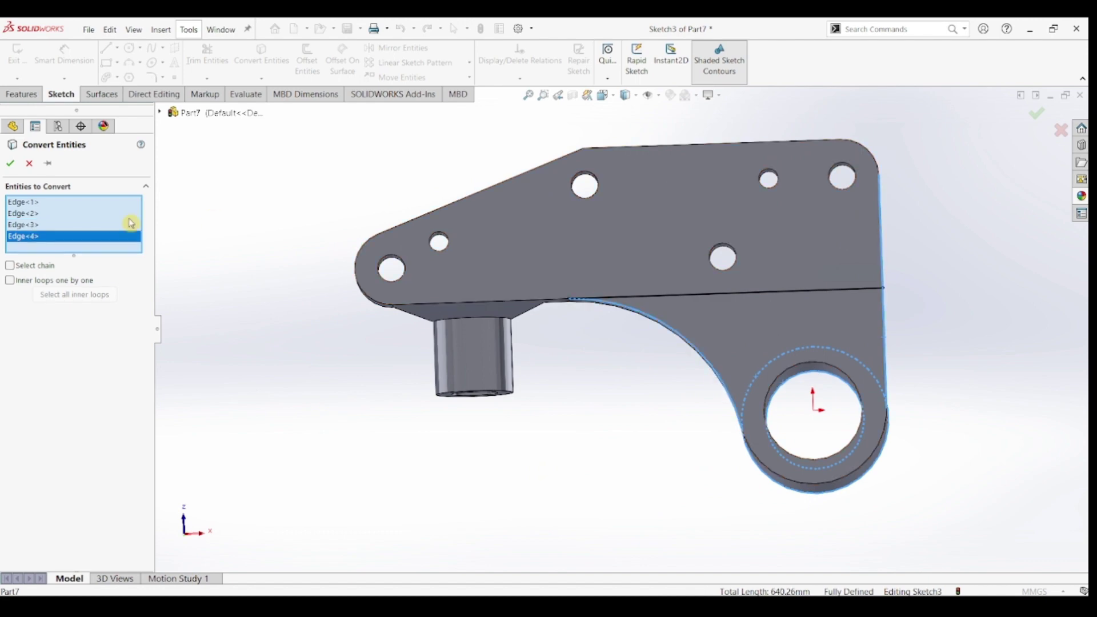
pyautogui.click(9, 163)
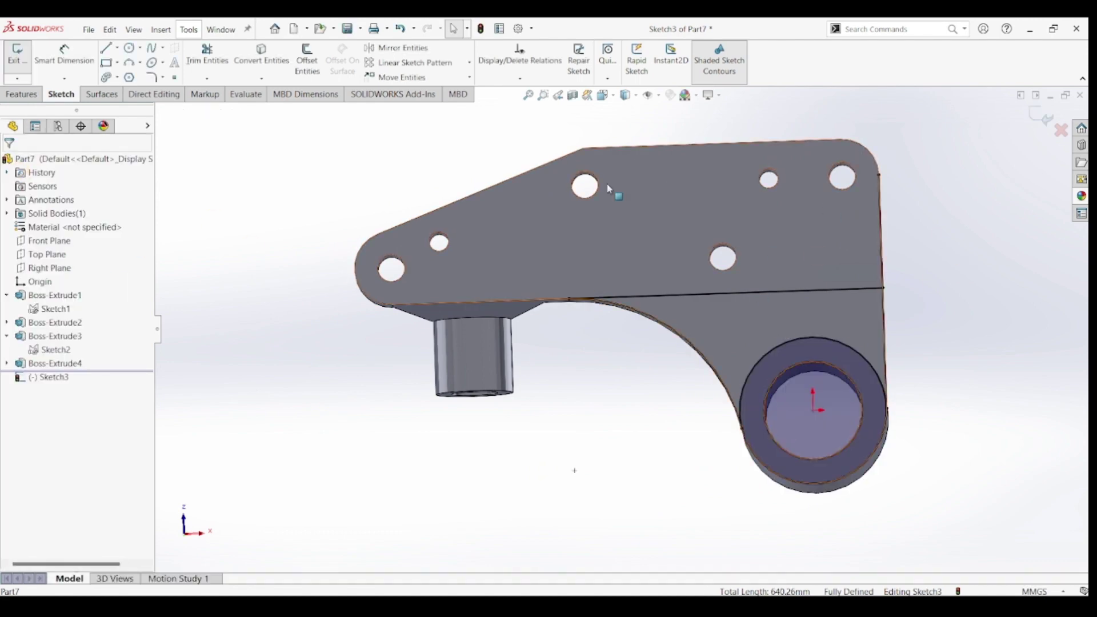
pyautogui.click(207, 60)
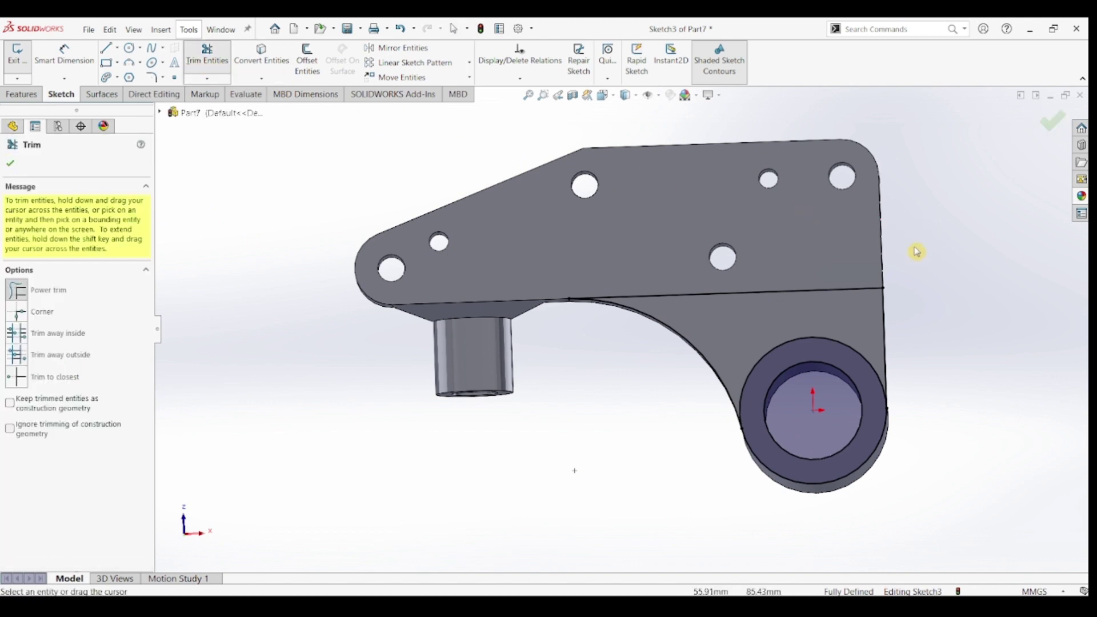
# Step: Cut Sketch3's region beside the boss 3 mm deep into the plate underside
pyautogui.press('Escape')
pyautogui.click(31, 96)
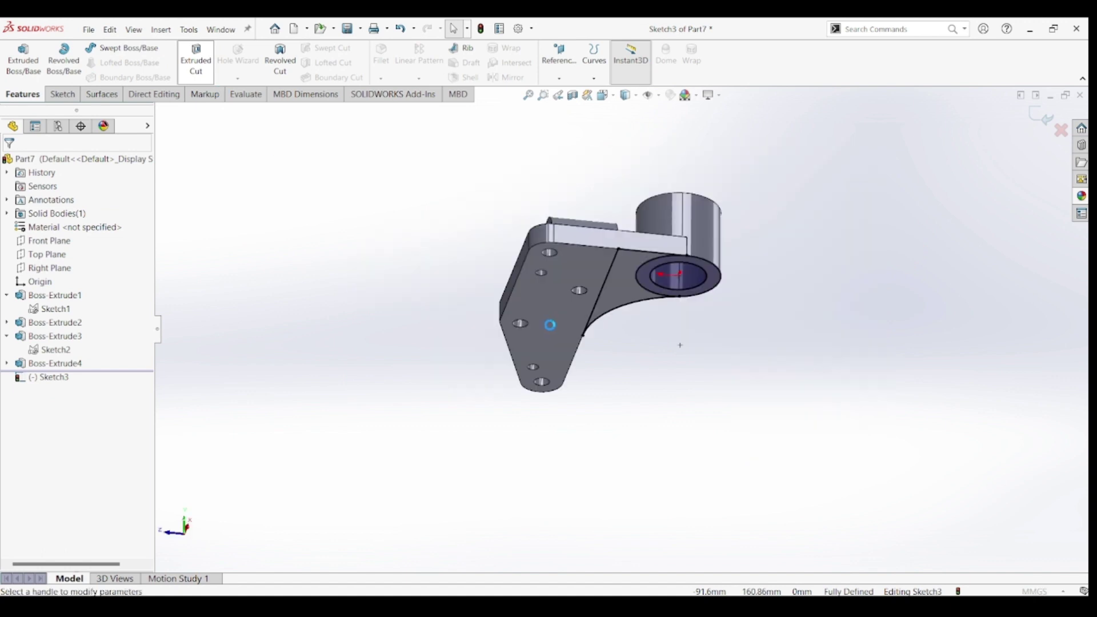
pyautogui.click(628, 289)
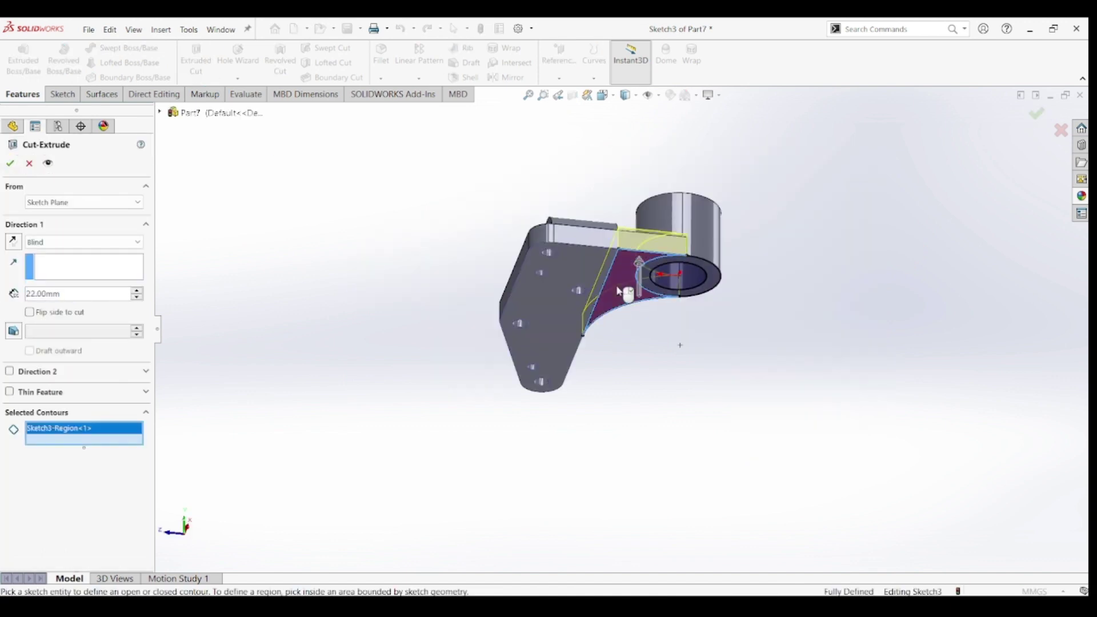
pyautogui.doubleClick(67, 293)
pyautogui.write('3')
pyautogui.press('Return')
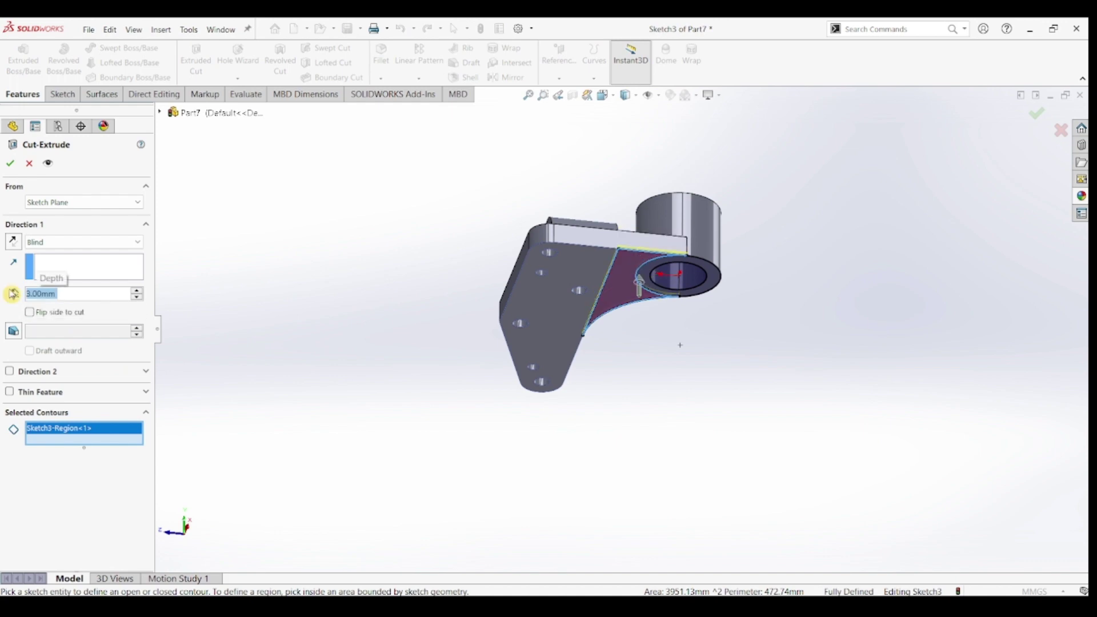
pyautogui.click(9, 166)
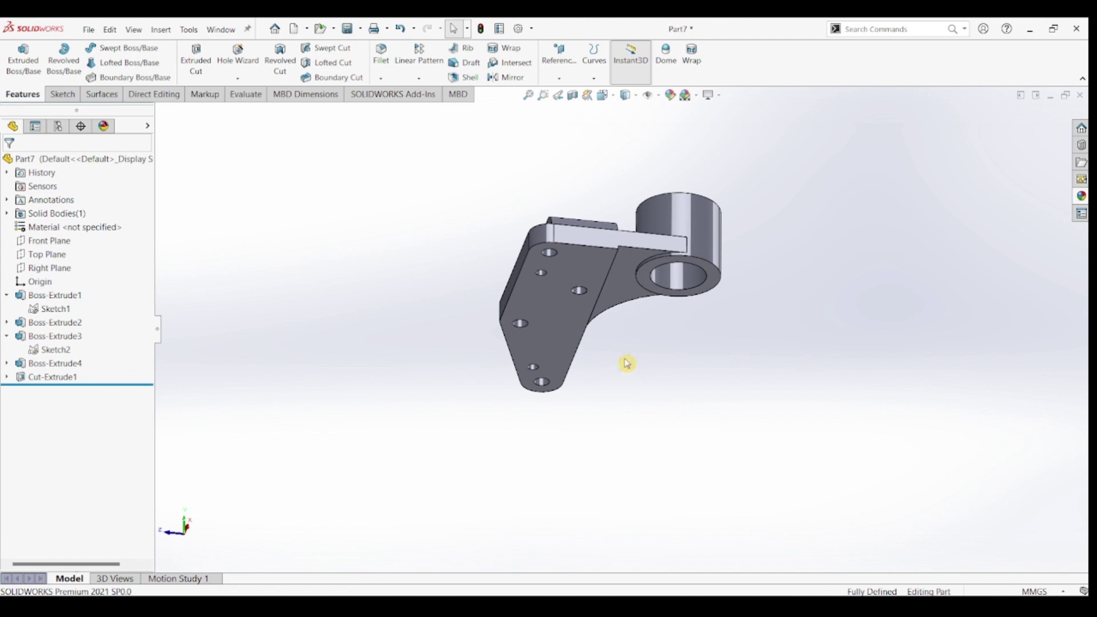
# Step: Switch to isometric view and apply the polished steel metal appearance to the whole bracket
pyautogui.moveTo(634, 336)
pyautogui.mouseDown(button='middle')
pyautogui.moveTo(644, 311)
pyautogui.moveTo(649, 338)
pyautogui.mouseUp(button='middle')
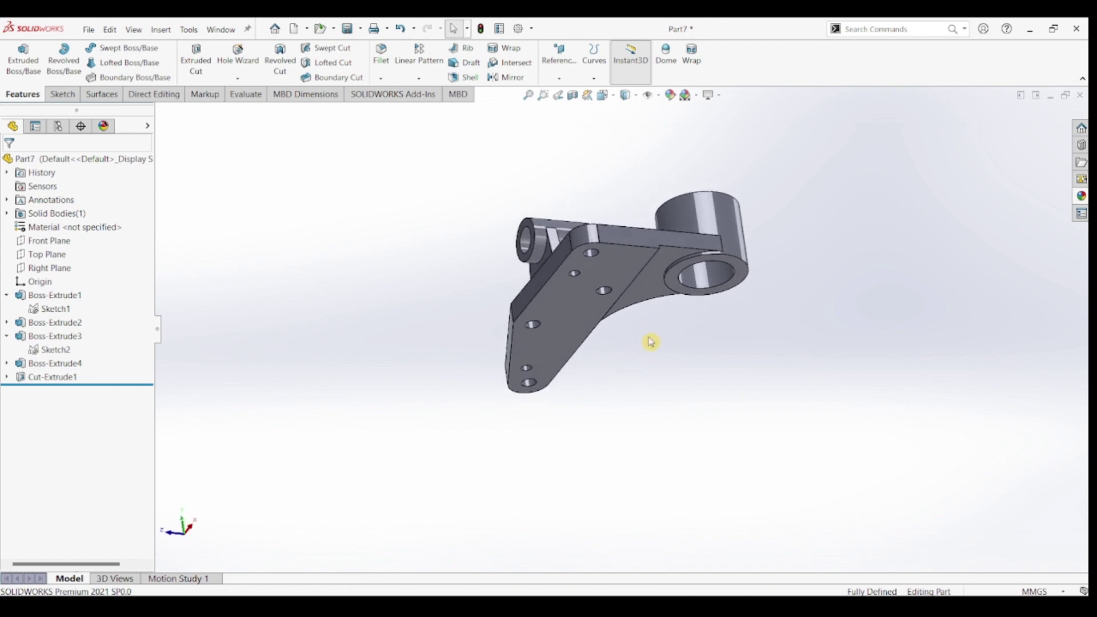
pyautogui.hotkey('ctrl', '7')
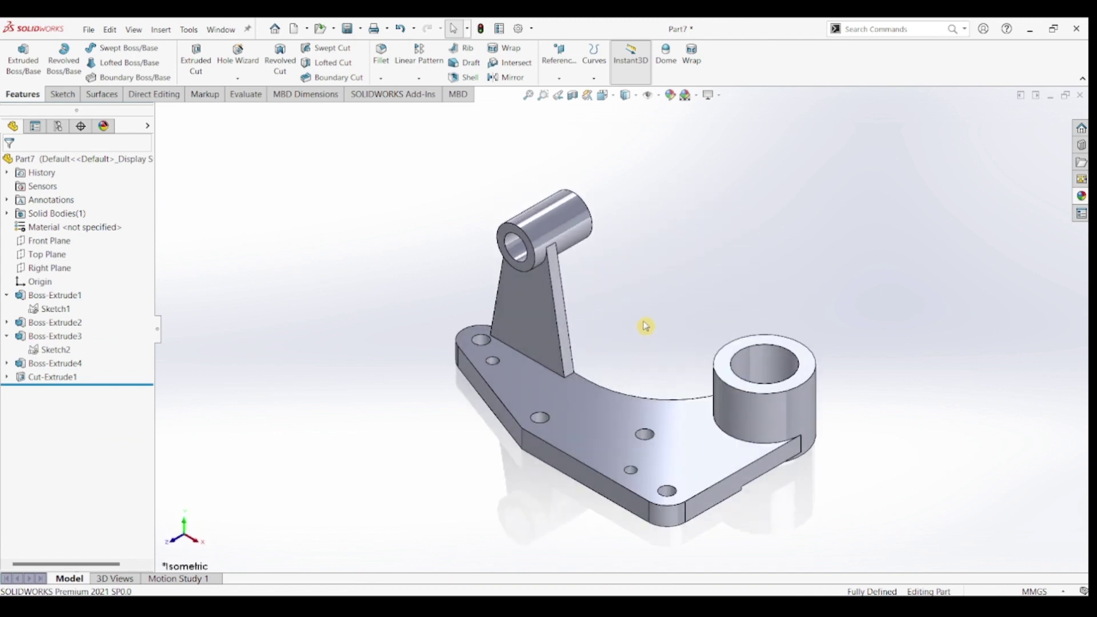
pyautogui.click(1082, 196)
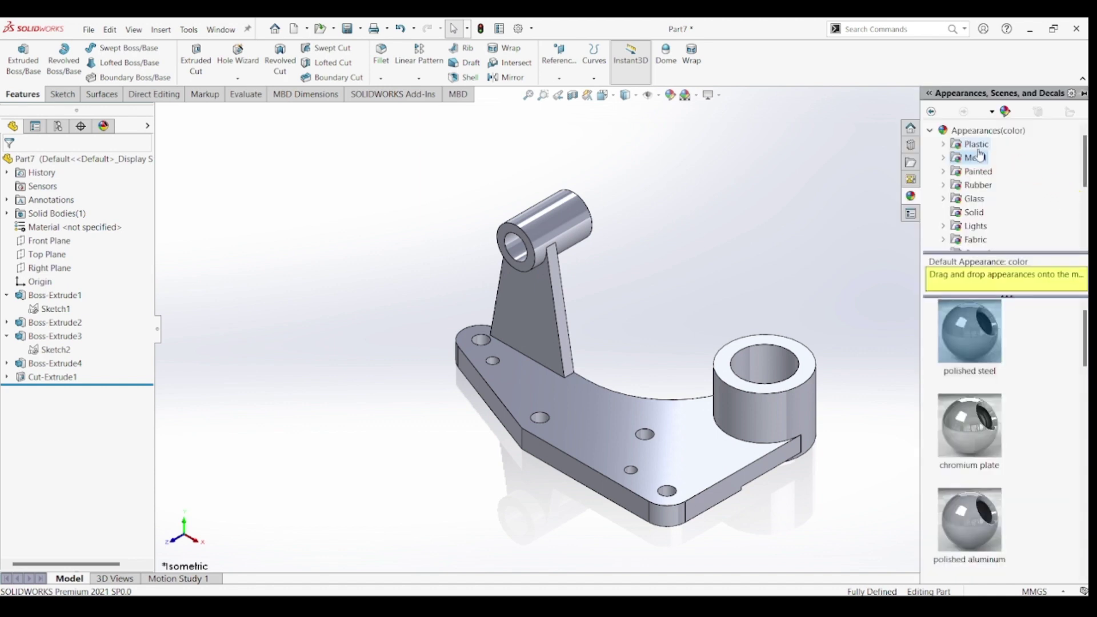
pyautogui.click(975, 157)
pyautogui.doubleClick(970, 331)
pyautogui.click(886, 300)
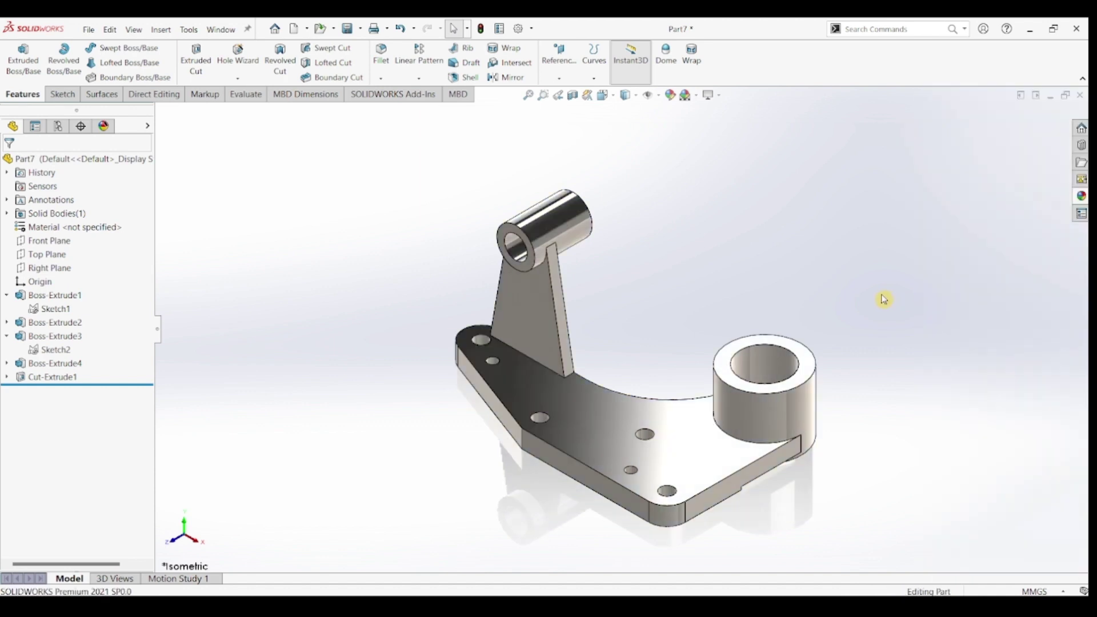